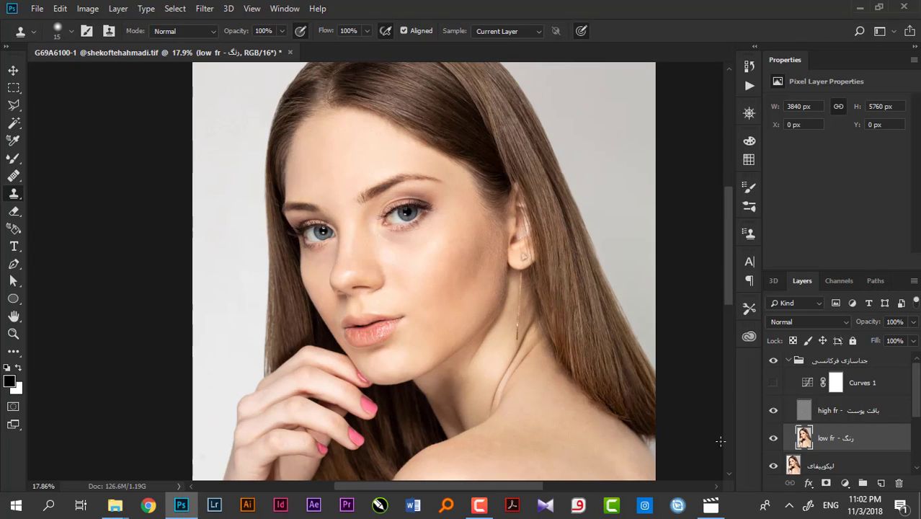
Toggle the high fr layer off and on, then zoom to about 41.6% on the forehead and eyes
{"action": "left_click", "coordinate": [774, 412]}
{"action": "left_click", "coordinate": [775, 413]}
{"action": "mouse_move", "coordinate": [301, 185]}
{"action": "left_mouse_down"}
{"action": "mouse_move", "coordinate": [350, 200]}
{"action": "mouse_move", "coordinate": [425, 173]}
{"action": "mouse_move", "coordinate": [365, 253]}
{"action": "mouse_move", "coordinate": [249, 183]}
{"action": "left_mouse_up"}
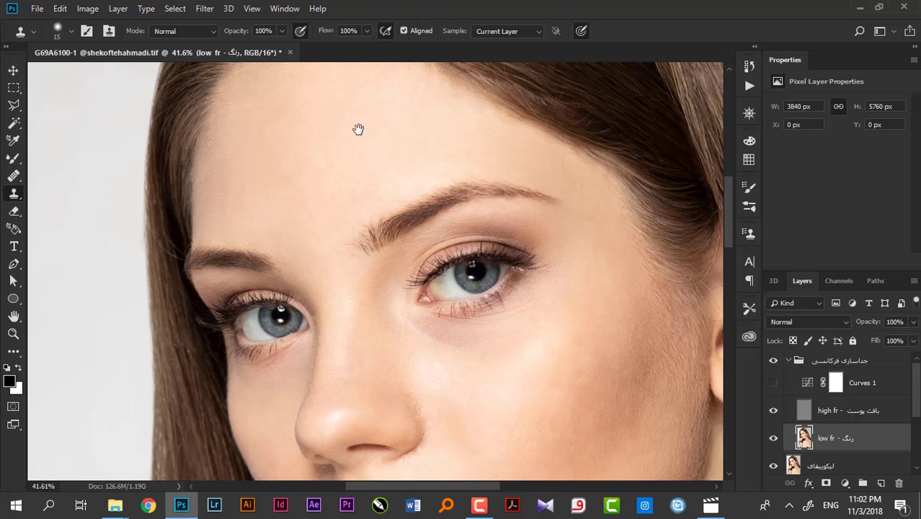
{"action": "left_click_drag", "start_coordinate": [362, 266], "coordinate": [337, 193]}
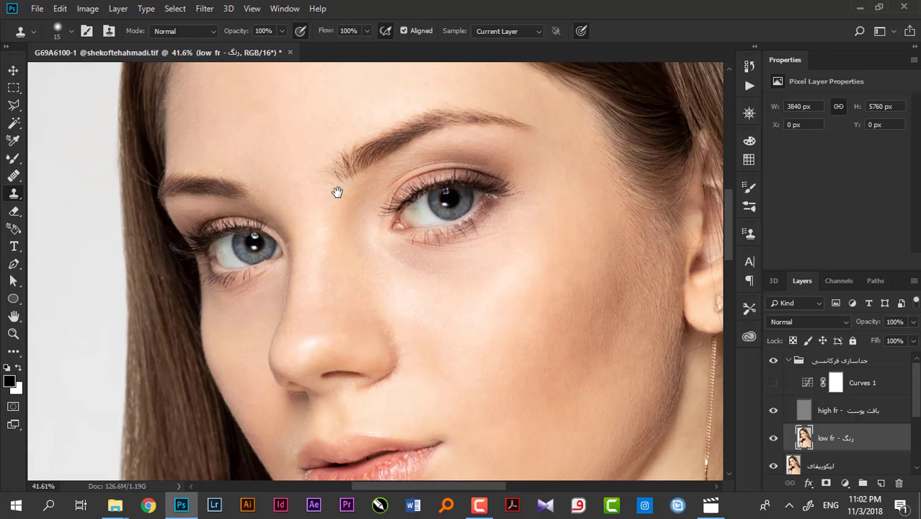
{"action": "left_click_drag", "start_coordinate": [318, 137], "coordinate": [309, 216]}
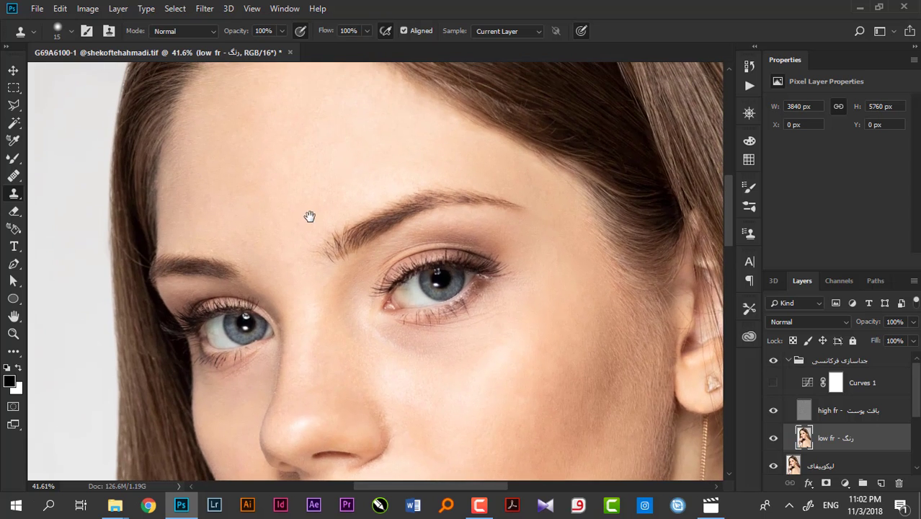
{"action": "left_click_drag", "start_coordinate": [311, 176], "coordinate": [313, 235]}
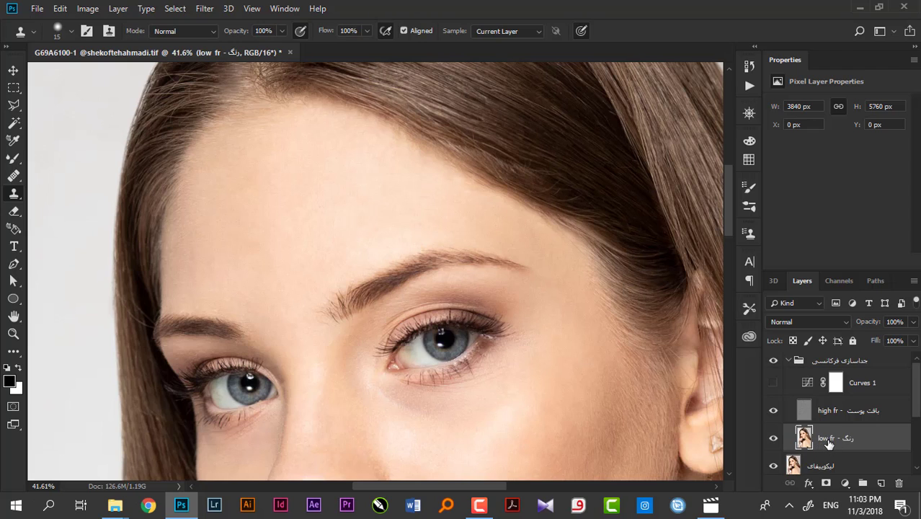
Duplicate the low fr layer and lasso a feathered selection around the forehead skin
{"action": "key", "text": "ctrl+j"}
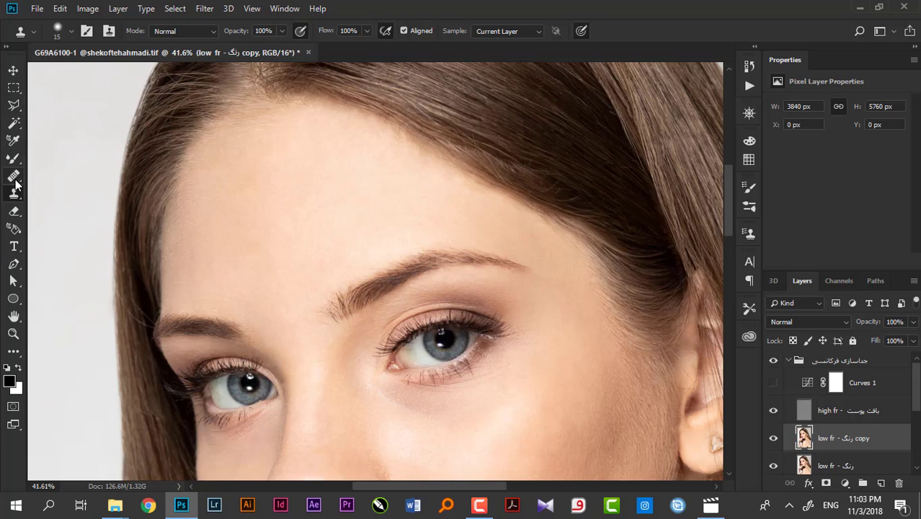
{"action": "left_click", "coordinate": [13, 176]}
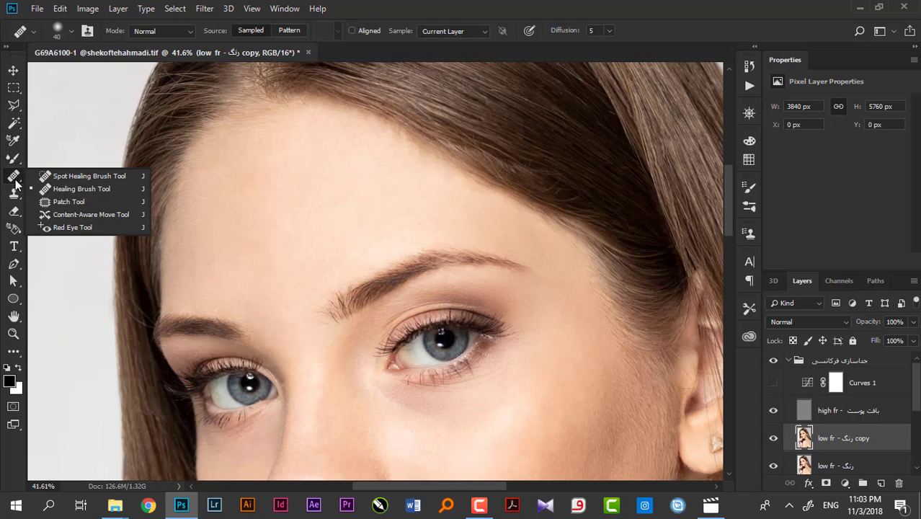
{"action": "left_click", "coordinate": [12, 106]}
{"action": "left_click", "coordinate": [65, 106]}
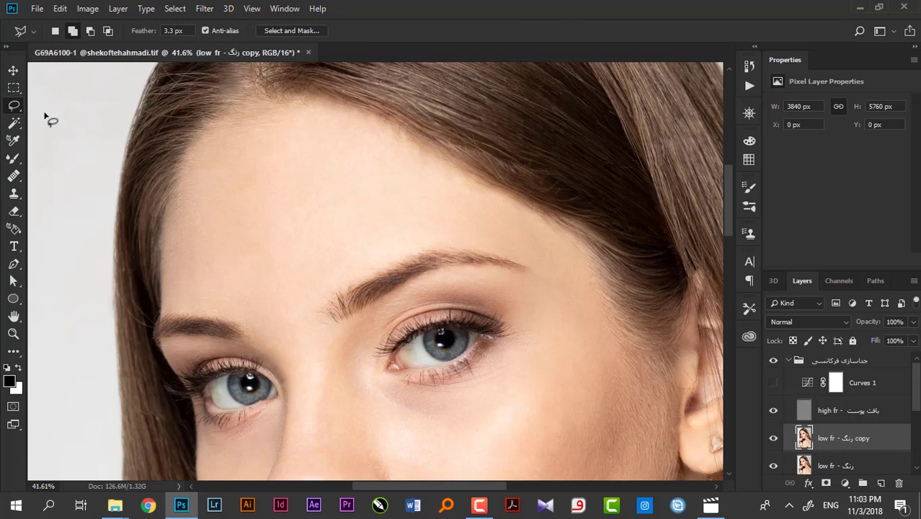
{"action": "mouse_move", "coordinate": [396, 232]}
{"action": "left_mouse_down"}
{"action": "mouse_move", "coordinate": [246, 167]}
{"action": "mouse_move", "coordinate": [181, 241]}
{"action": "mouse_move", "coordinate": [270, 304]}
{"action": "mouse_move", "coordinate": [407, 236]}
{"action": "mouse_move", "coordinate": [405, 220]}
{"action": "left_mouse_up"}
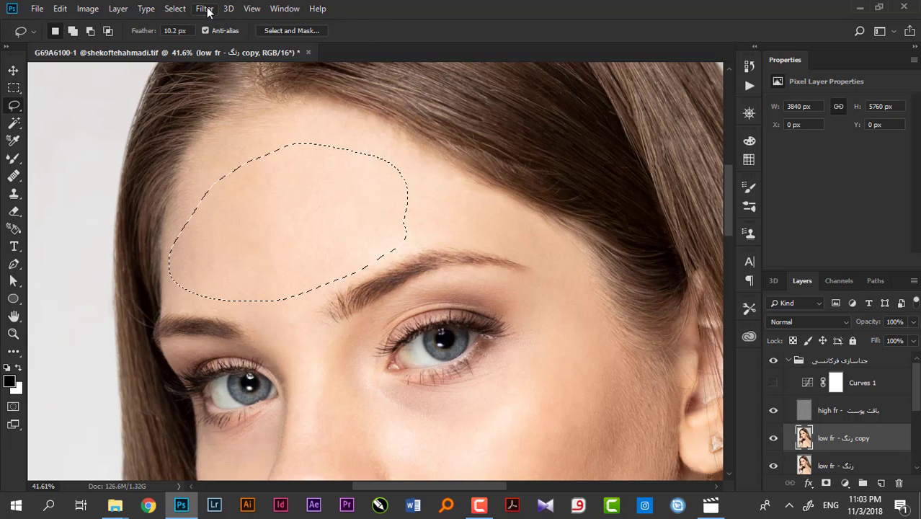
Apply a 6.8-pixel Gaussian Blur to the selected forehead area
{"action": "left_click", "coordinate": [205, 9]}
{"action": "mouse_move", "coordinate": [274, 161]}
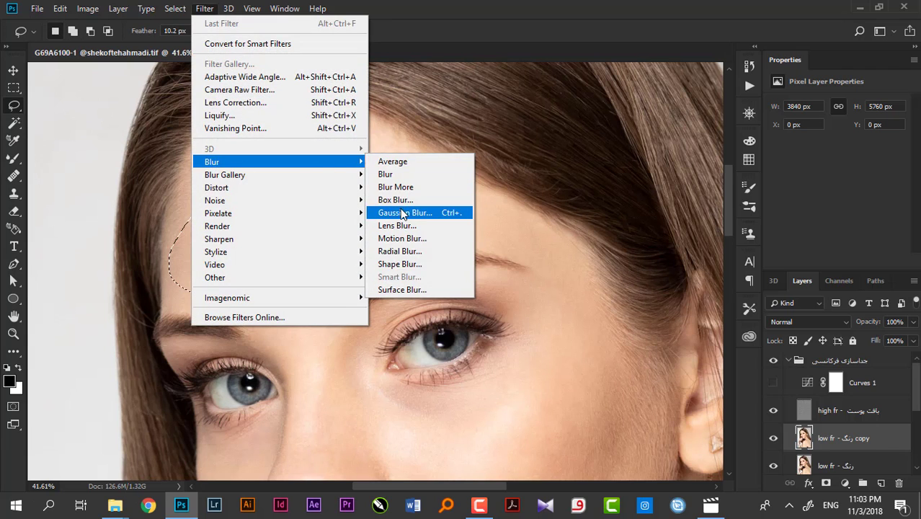
{"action": "left_click", "coordinate": [404, 212]}
{"action": "left_click_drag", "start_coordinate": [166, 155], "coordinate": [55, 116]}
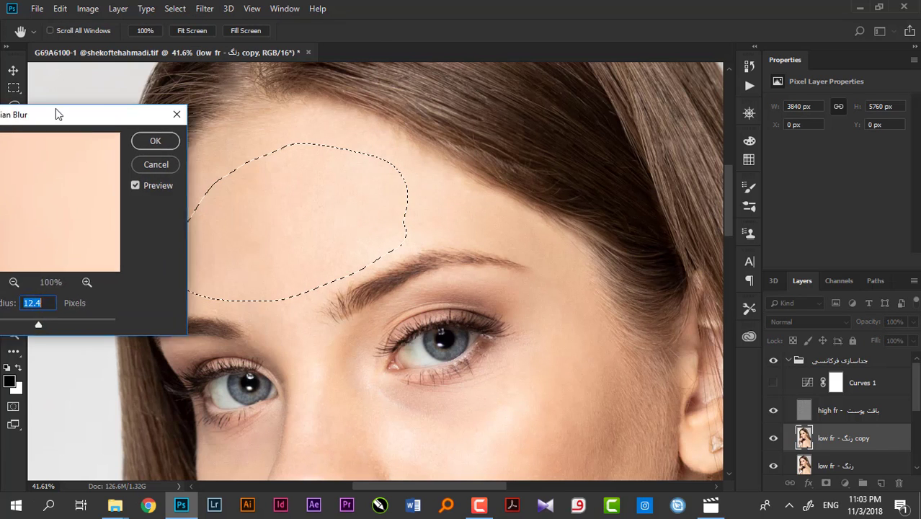
{"action": "left_click_drag", "start_coordinate": [10, 319], "coordinate": [8, 319]}
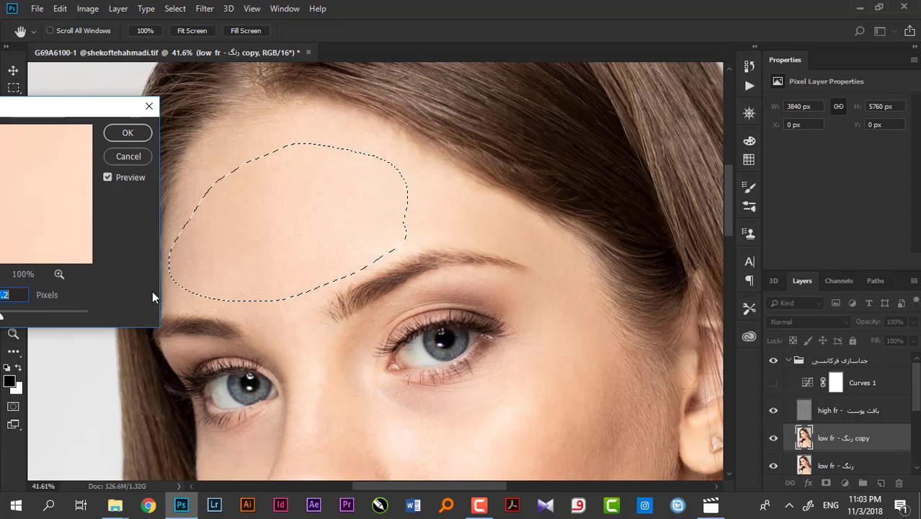
{"action": "left_click_drag", "start_coordinate": [53, 109], "coordinate": [621, 131]}
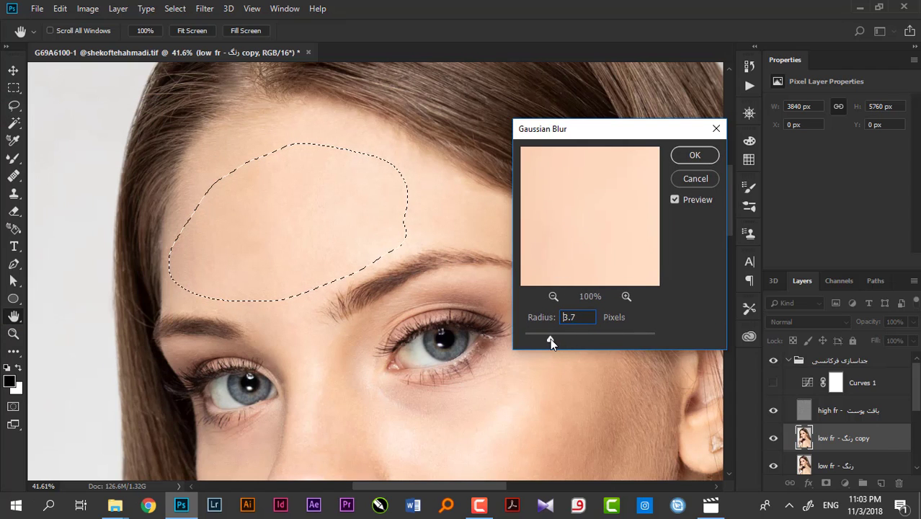
{"action": "left_click_drag", "start_coordinate": [550, 339], "coordinate": [565, 339]}
{"action": "left_click", "coordinate": [693, 157]}
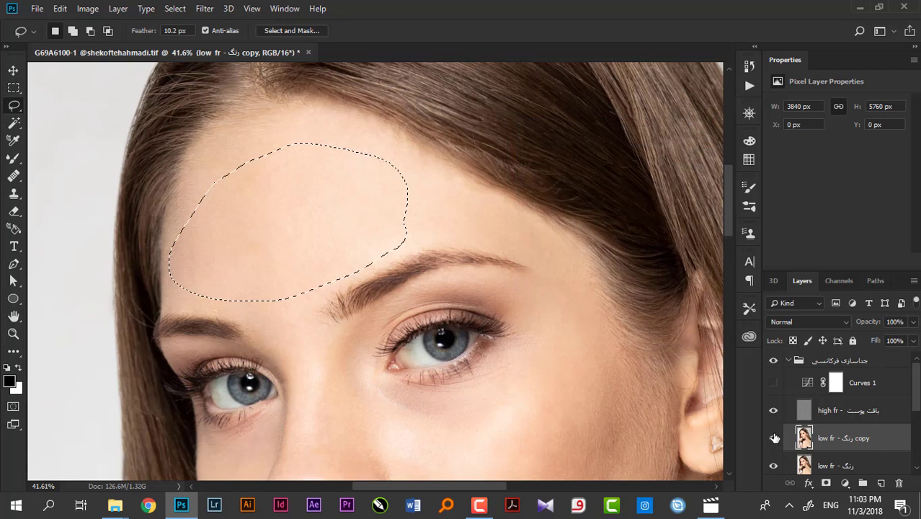
Deselect and toggle the low fr copy layer to compare before and after
{"action": "left_click", "coordinate": [588, 360]}
{"action": "left_click", "coordinate": [772, 439]}
{"action": "left_click", "coordinate": [773, 438]}
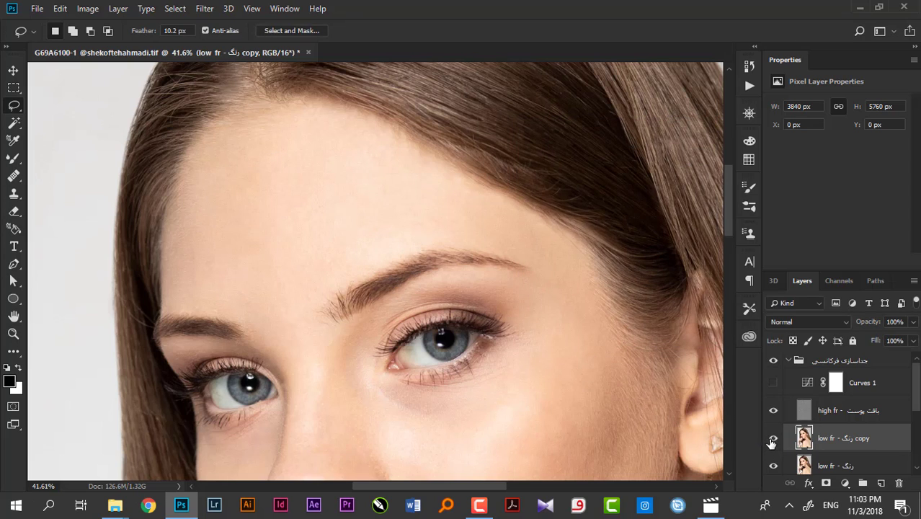
{"action": "left_click", "coordinate": [773, 439]}
{"action": "left_click", "coordinate": [773, 439]}
Reopen Gaussian Blur and compare radii 42.9 and 23.5 with Preview toggled off and on
{"action": "left_click", "coordinate": [204, 9]}
{"action": "mouse_move", "coordinate": [212, 162]}
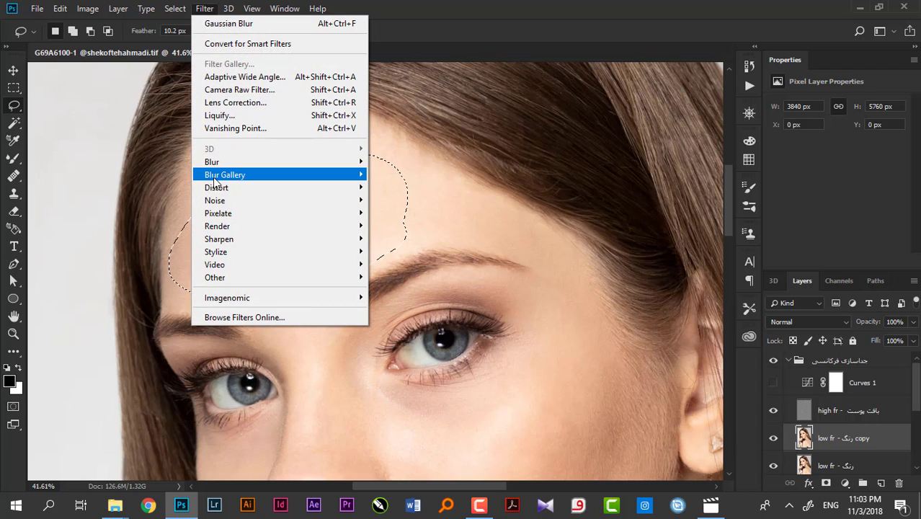
{"action": "left_click", "coordinate": [405, 212]}
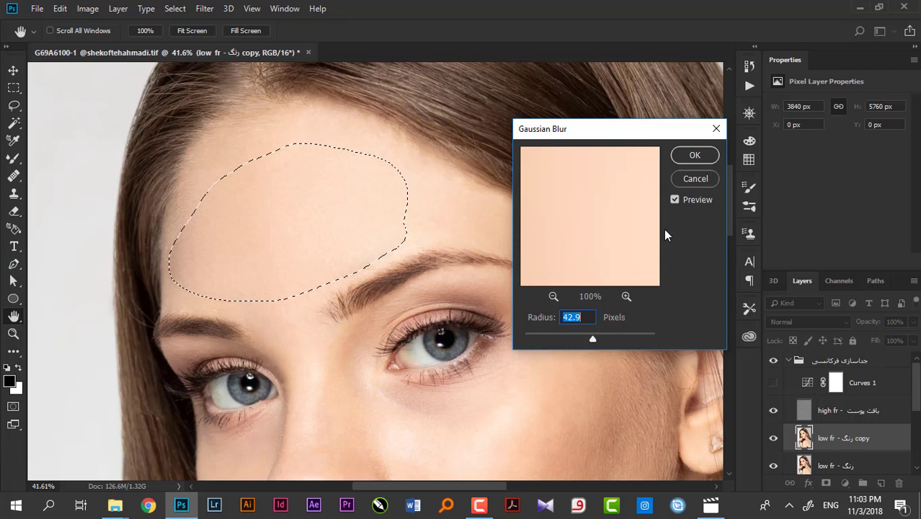
{"action": "left_click", "coordinate": [674, 200]}
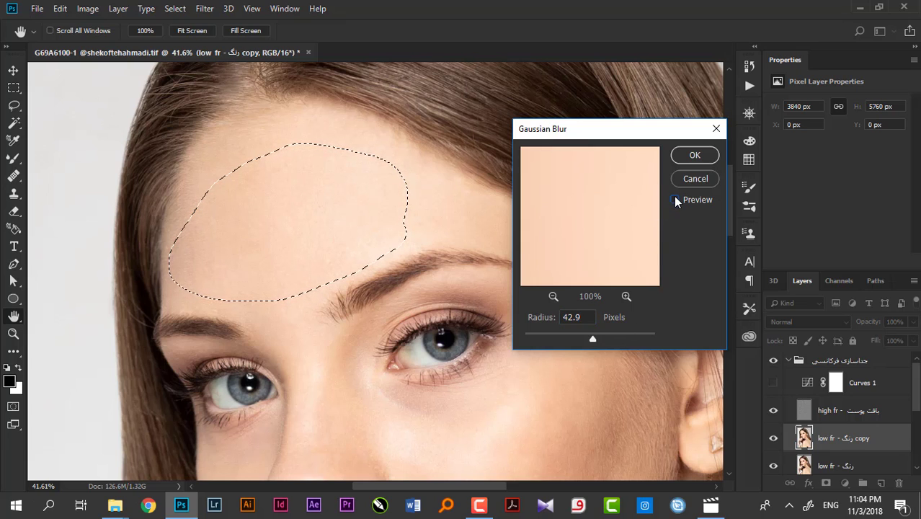
{"action": "left_click", "coordinate": [675, 200]}
{"action": "left_click_drag", "start_coordinate": [586, 337], "coordinate": [584, 336]}
{"action": "left_click", "coordinate": [674, 201]}
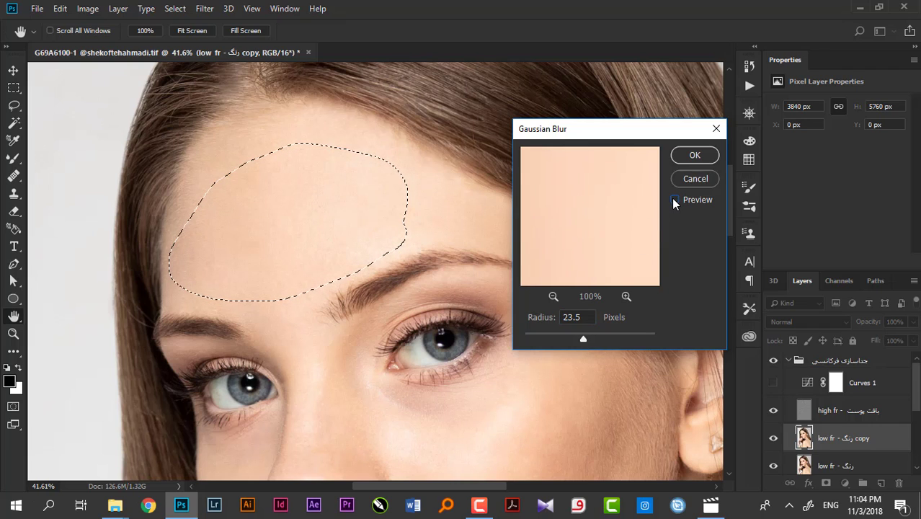
{"action": "left_click", "coordinate": [675, 200]}
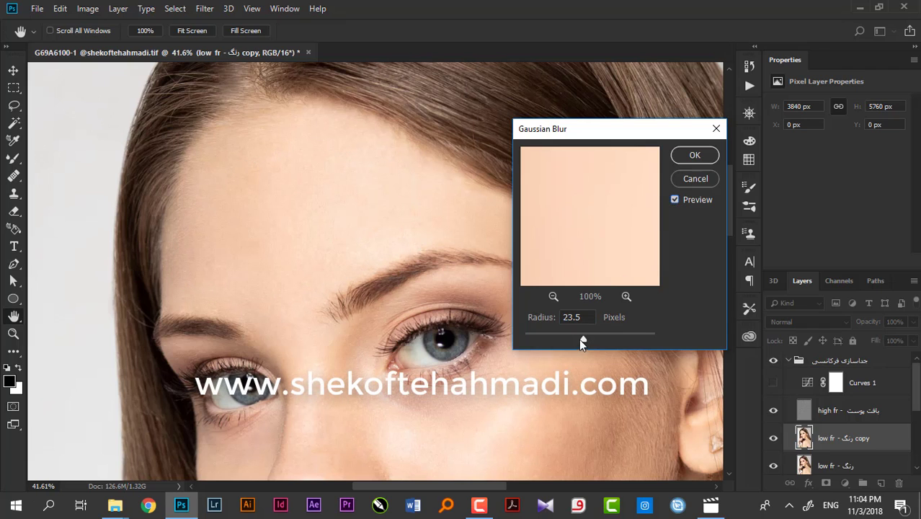
Fine-tune the radius down to 9.2, turn Preview off, and close the dialog
{"action": "mouse_move", "coordinate": [584, 340]}
{"action": "left_mouse_down"}
{"action": "mouse_move", "coordinate": [617, 339]}
{"action": "mouse_move", "coordinate": [550, 340]}
{"action": "left_mouse_up"}
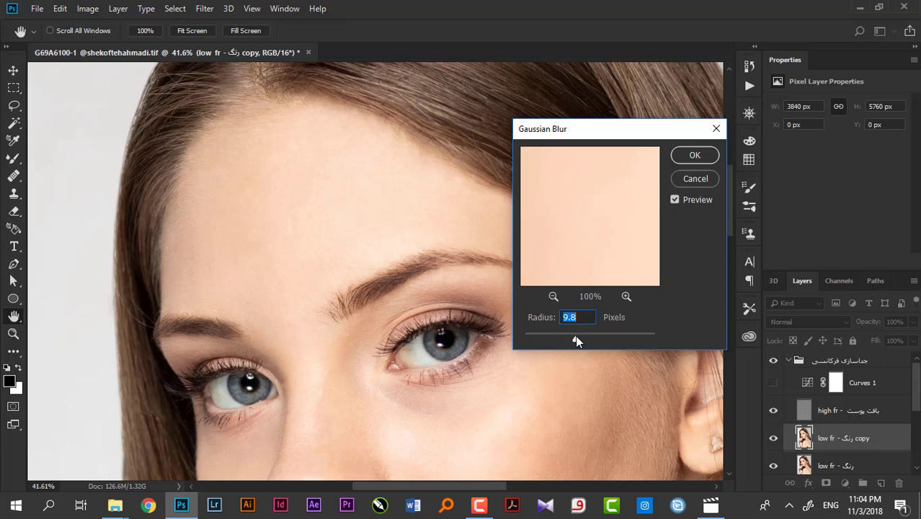
{"action": "left_click_drag", "start_coordinate": [575, 338], "coordinate": [588, 336]}
{"action": "left_click", "coordinate": [676, 202]}
{"action": "left_click", "coordinate": [694, 178]}
Zoom out to the shoulder and lasso a selection around the shoulder skin
{"action": "key", "text": "l"}
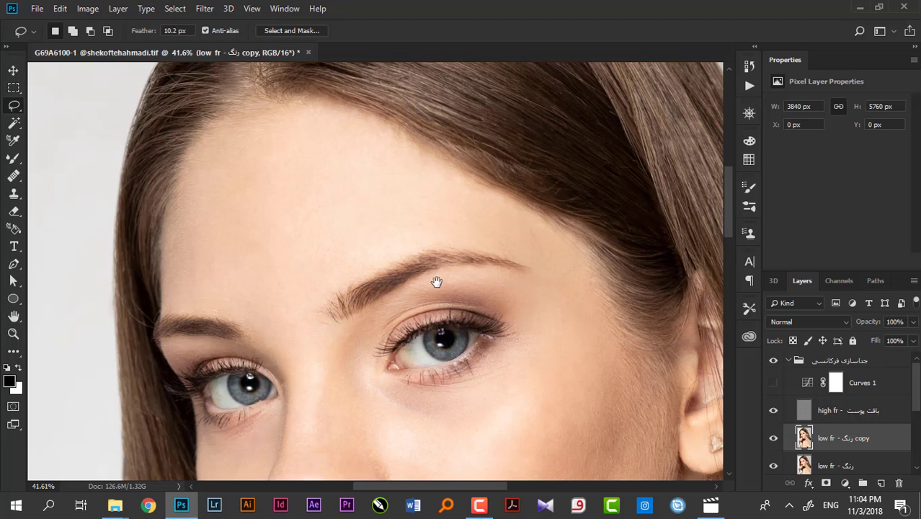
{"action": "scroll", "coordinate": [437, 282], "scroll_direction": "down", "scroll_amount": 5}
{"action": "scroll", "coordinate": [436, 279], "scroll_direction": "down", "scroll_amount": 4}
{"action": "scroll", "coordinate": [442, 264], "scroll_direction": "down", "scroll_amount": 4}
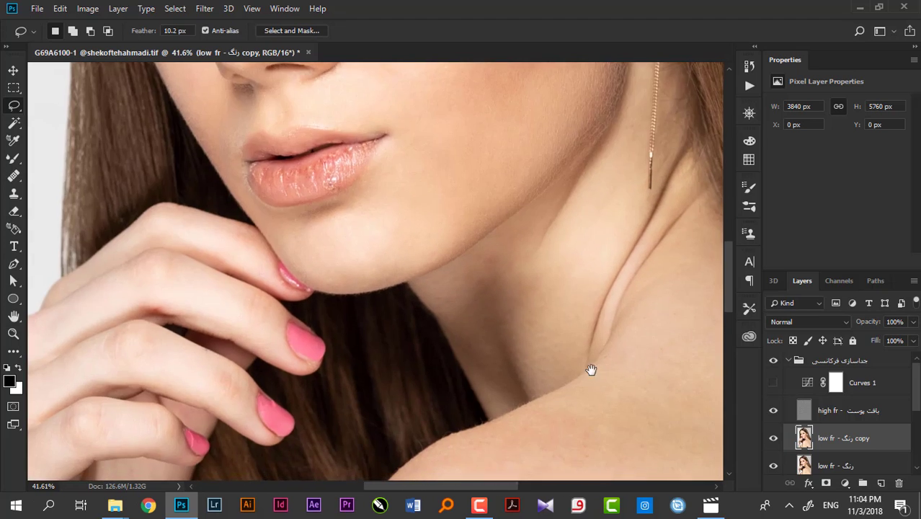
{"action": "left_click_drag", "start_coordinate": [591, 370], "coordinate": [504, 306]}
{"action": "left_click", "coordinate": [392, 285], "text": "alt"}
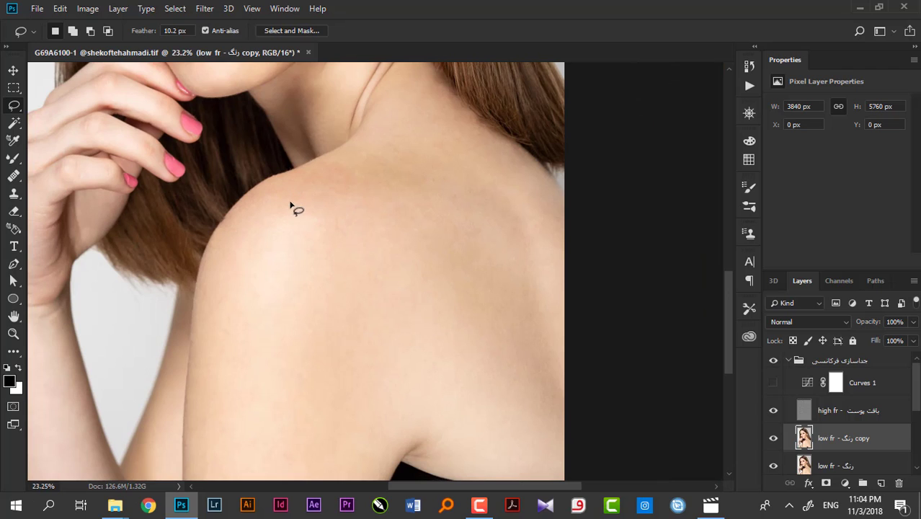
{"action": "mouse_move", "coordinate": [283, 196]}
{"action": "left_mouse_down"}
{"action": "mouse_move", "coordinate": [422, 137]}
{"action": "mouse_move", "coordinate": [475, 142]}
{"action": "mouse_move", "coordinate": [562, 284]}
{"action": "mouse_move", "coordinate": [540, 422]}
{"action": "mouse_move", "coordinate": [287, 203]}
{"action": "left_mouse_up"}
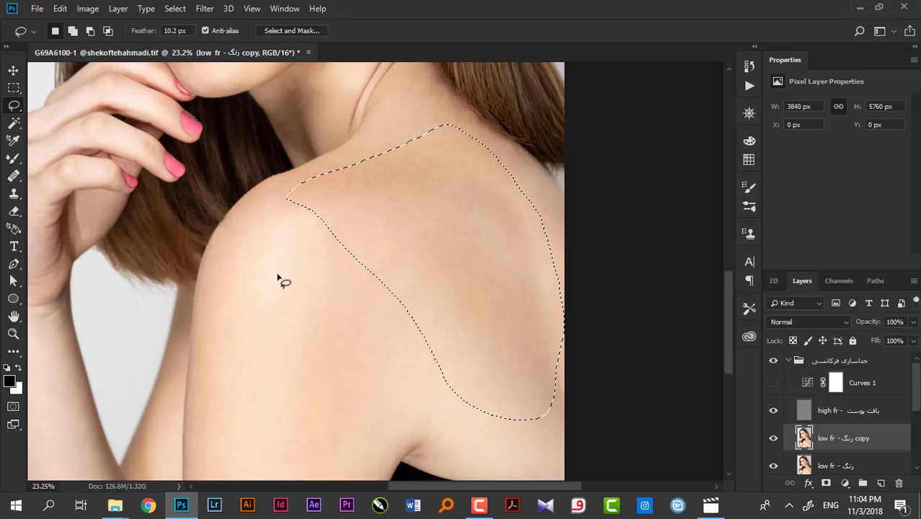
Apply a 22.2-pixel Gaussian Blur to the shoulder selection
{"action": "left_click", "coordinate": [204, 9]}
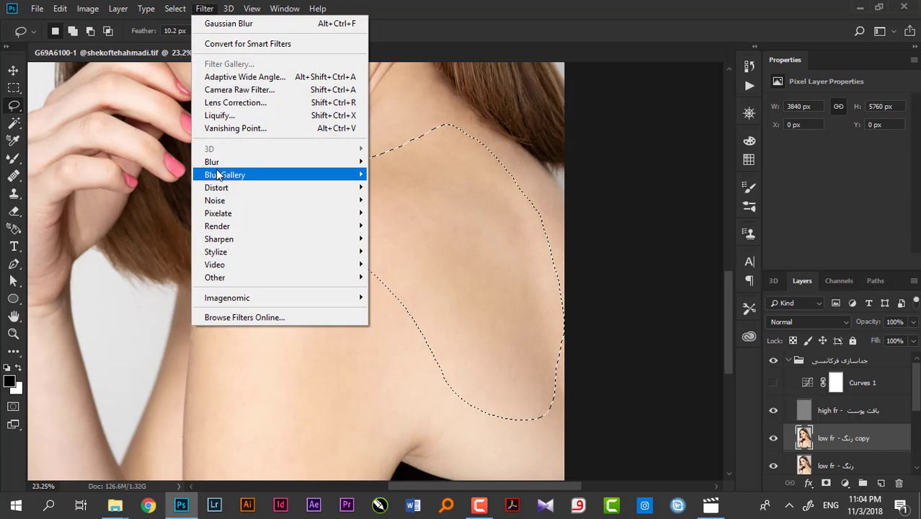
{"action": "mouse_move", "coordinate": [212, 161]}
{"action": "left_click", "coordinate": [439, 212]}
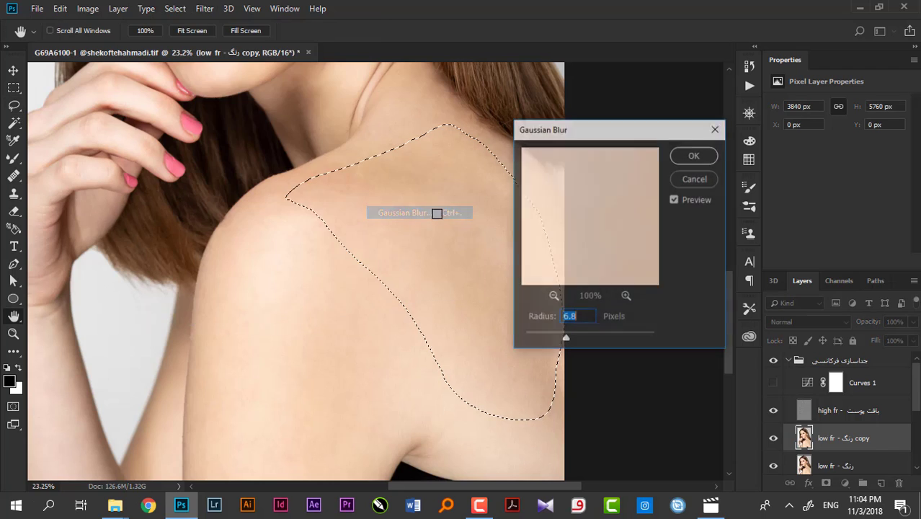
{"action": "left_click_drag", "start_coordinate": [566, 339], "coordinate": [584, 337]}
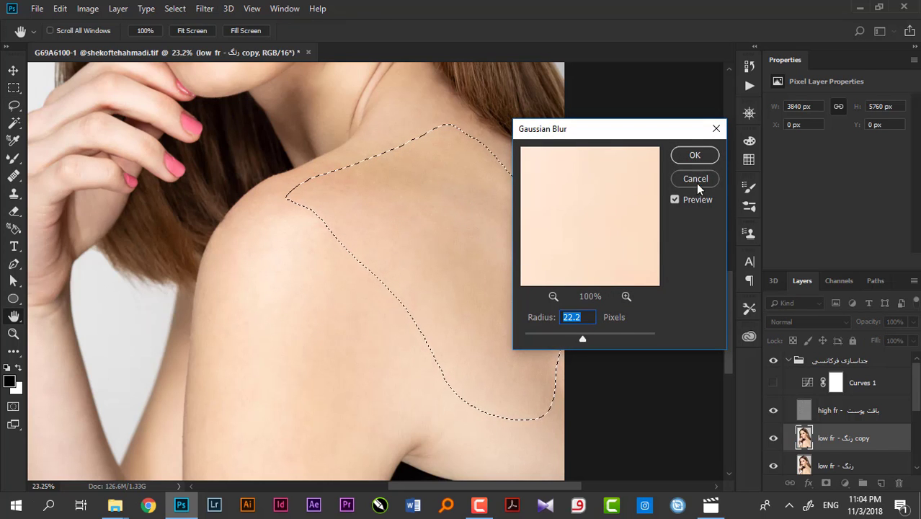
{"action": "left_click", "coordinate": [694, 155]}
Deselect the shoulder, compare the blurred copy layer on and off, and clear the restored selection
{"action": "key", "text": "ctrl+d"}
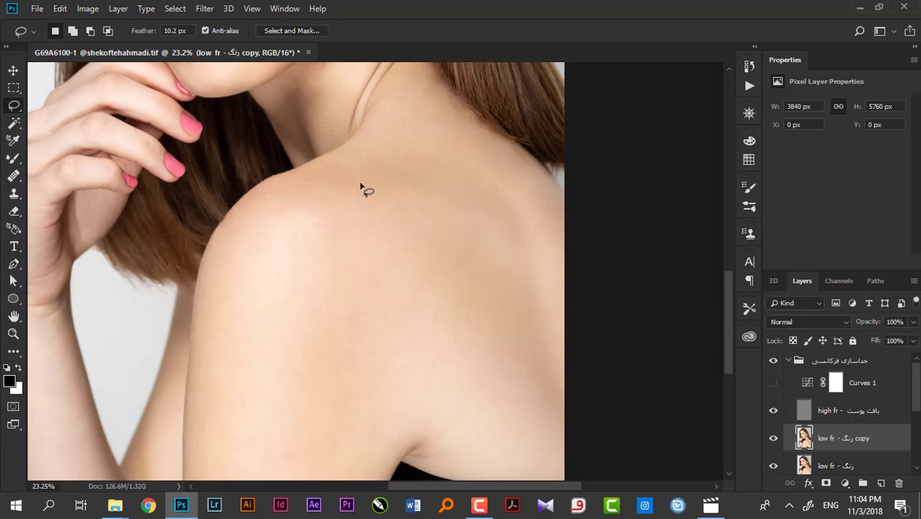
{"action": "left_click", "coordinate": [773, 439]}
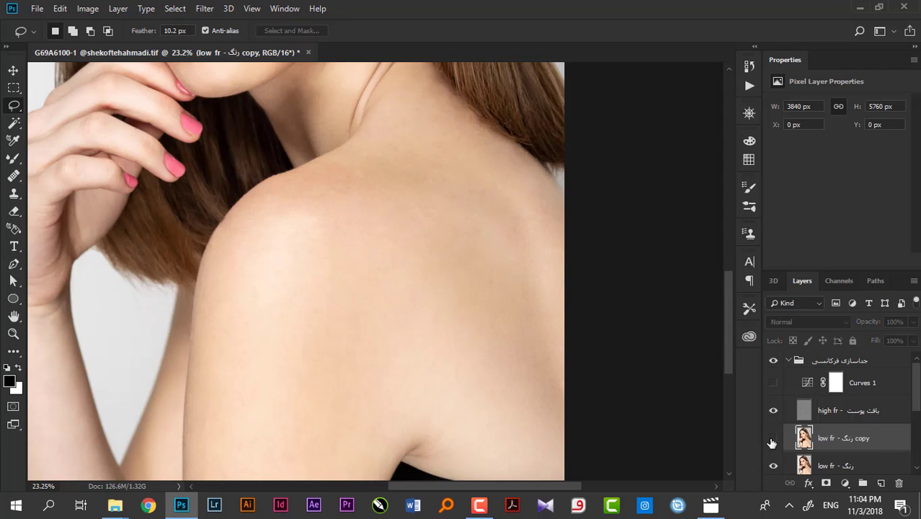
{"action": "left_click", "coordinate": [773, 440]}
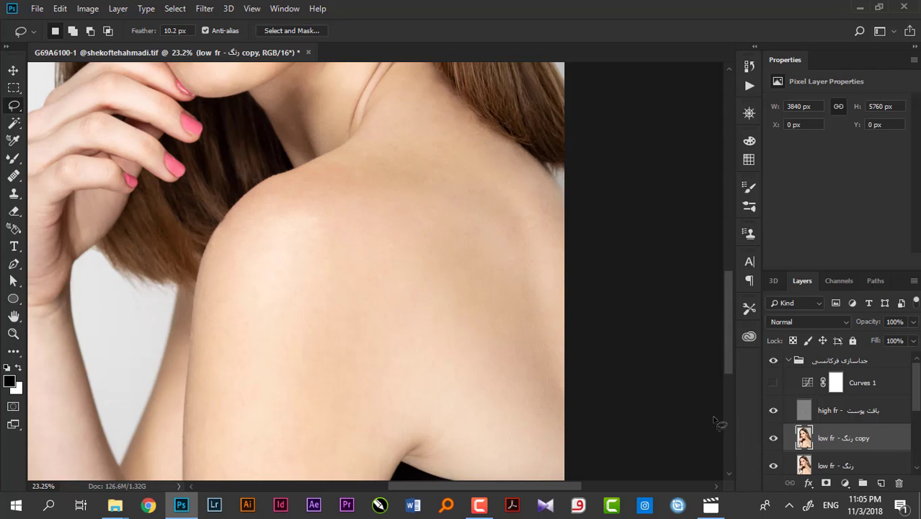
{"action": "left_click", "coordinate": [774, 439]}
{"action": "left_click", "coordinate": [773, 439]}
{"action": "scroll", "coordinate": [433, 351], "scroll_direction": "up", "scroll_amount": 3}
{"action": "scroll", "coordinate": [374, 310], "scroll_direction": "up", "scroll_amount": 3}
{"action": "scroll", "coordinate": [353, 288], "scroll_direction": "up", "scroll_amount": 2}
{"action": "scroll", "coordinate": [378, 307], "scroll_direction": "left", "scroll_amount": 2}
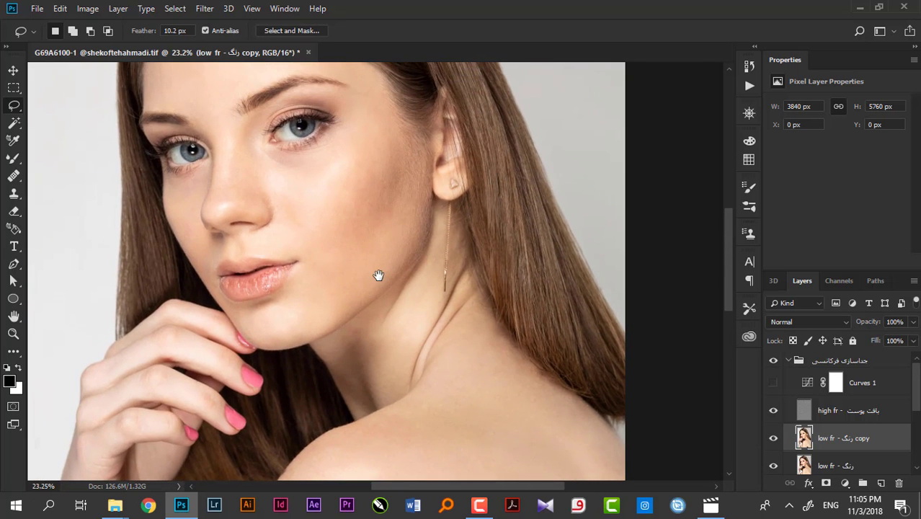
{"action": "key", "text": "ctrl+shift+d"}
{"action": "left_click", "coordinate": [561, 412]}
Pan from the shoulder up to the face and zoom in to about 37%
{"action": "left_click_drag", "start_coordinate": [520, 417], "coordinate": [425, 214]}
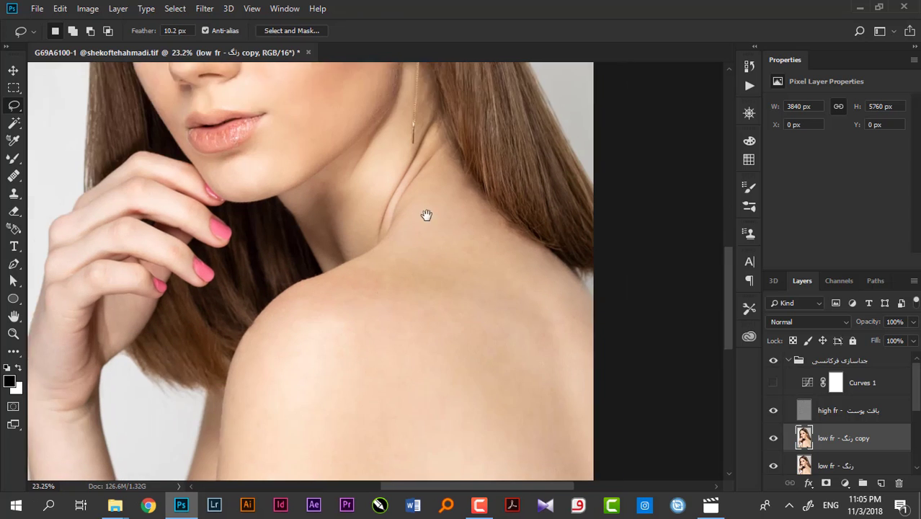
{"action": "scroll", "coordinate": [387, 320], "scroll_direction": "left", "scroll_amount": 2}
{"action": "scroll", "coordinate": [324, 304], "scroll_direction": "up", "scroll_amount": 3}
{"action": "scroll", "coordinate": [319, 300], "scroll_direction": "up", "scroll_amount": 2}
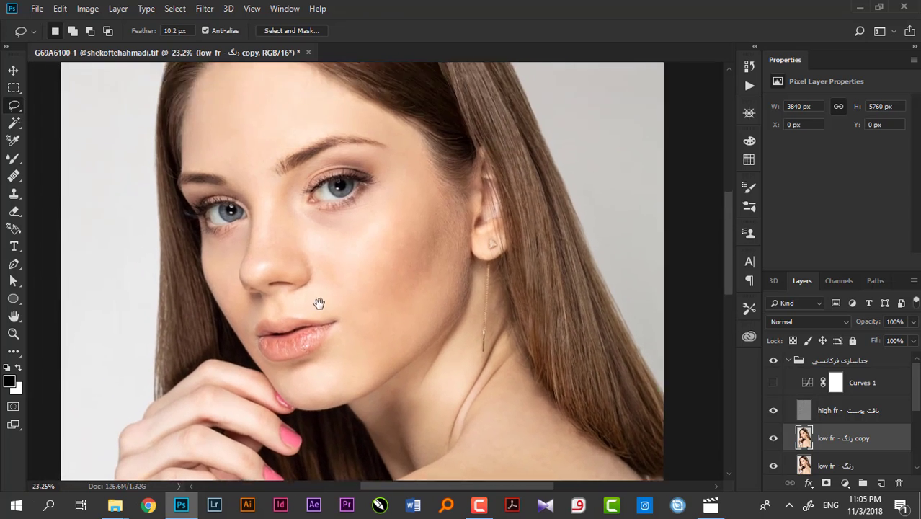
{"action": "scroll", "coordinate": [272, 216], "scroll_direction": "up", "scroll_amount": 2}
{"action": "left_click_drag", "start_coordinate": [262, 141], "coordinate": [292, 156]}
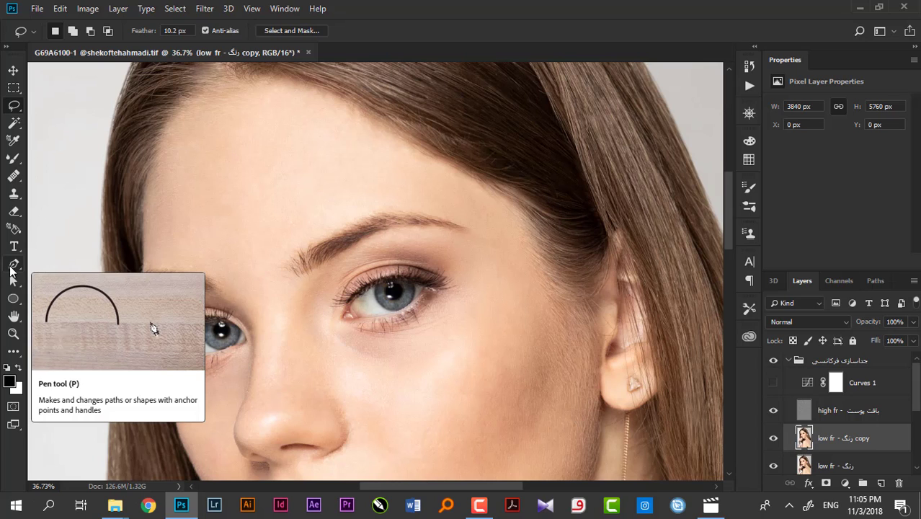
Choose the Healing Brush and set it to 90 px with 0% hardness
{"action": "left_click", "coordinate": [14, 178]}
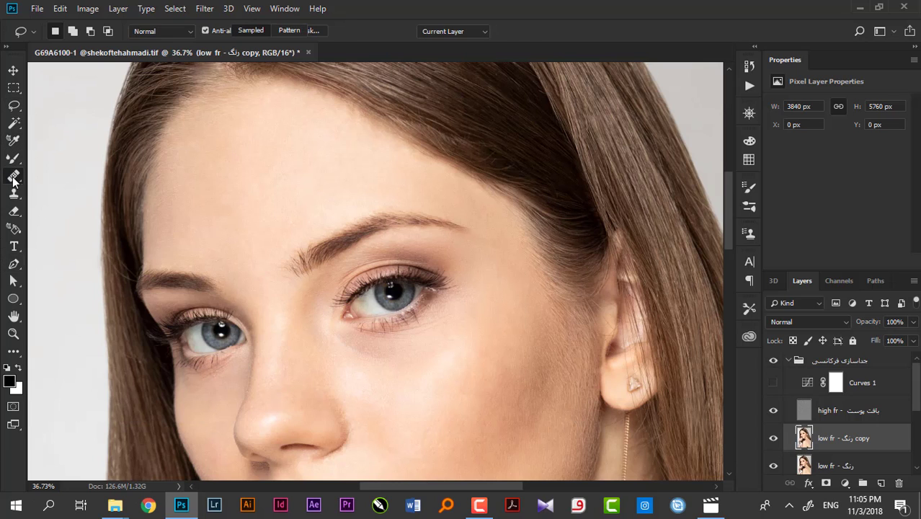
{"action": "right_click", "coordinate": [14, 178]}
{"action": "left_click", "coordinate": [72, 186]}
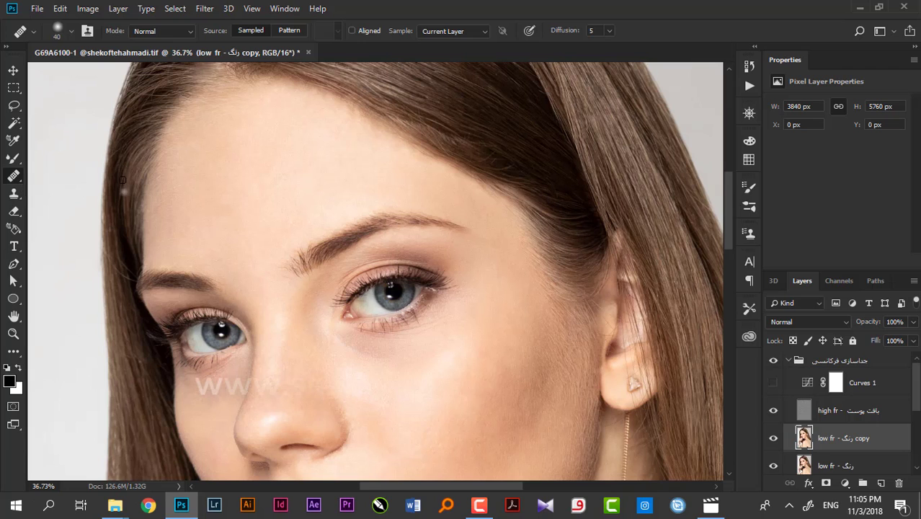
{"action": "key", "text": "bracketright"}
{"action": "key", "text": "bracketright"}
{"action": "key", "text": "bracketright"}
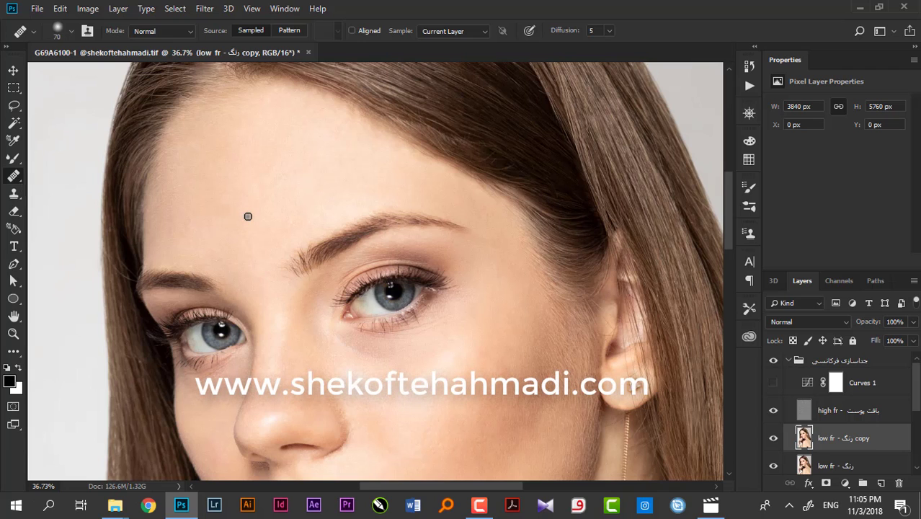
{"action": "key", "text": "bracketright"}
{"action": "key", "text": "bracketright"}
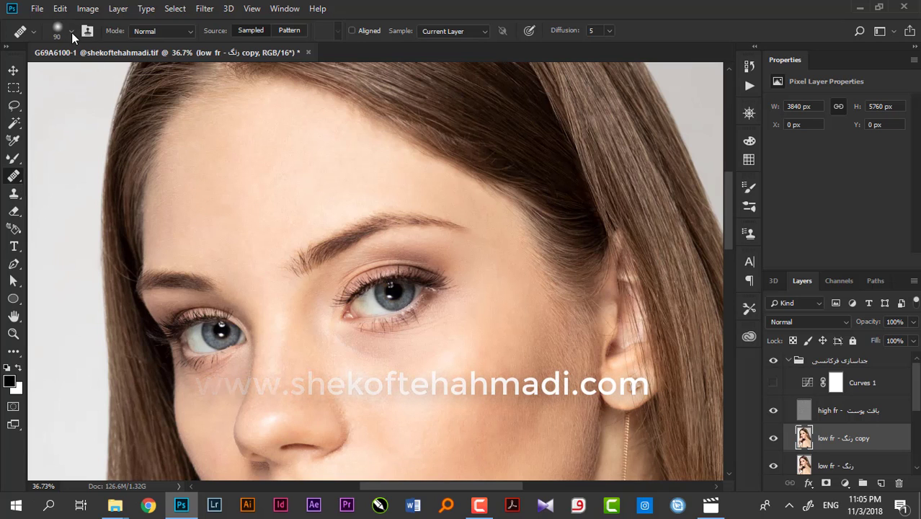
{"action": "left_click", "coordinate": [71, 31]}
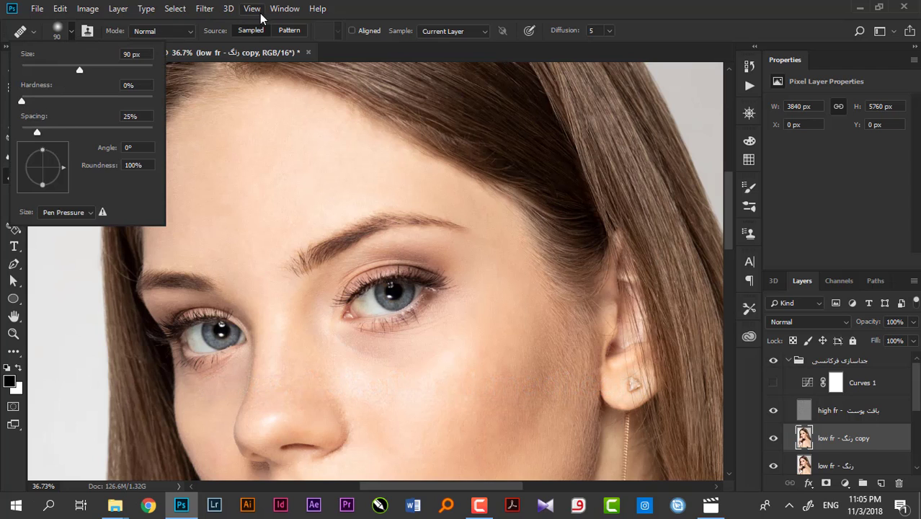
{"action": "left_click", "coordinate": [232, 47]}
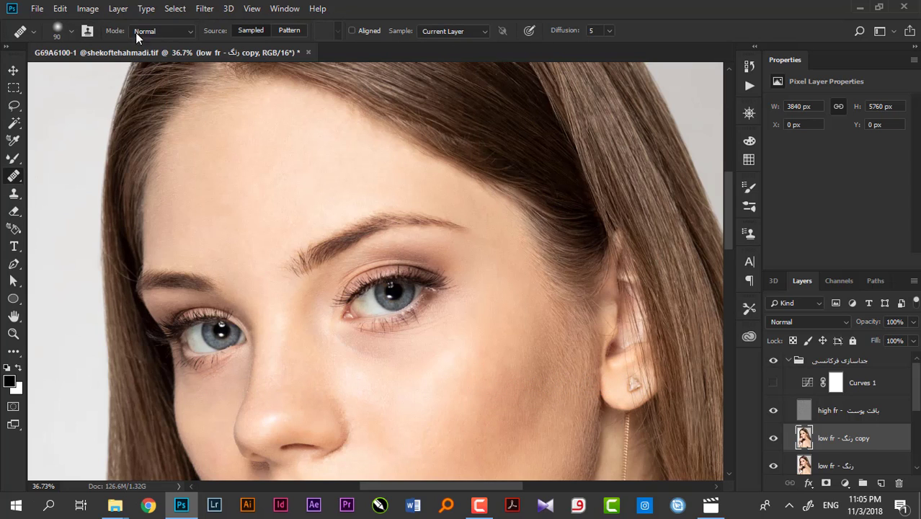
Sample clean skin, heal across the forehead, and toggle the copy layer to compare
{"action": "left_click", "coordinate": [233, 180], "text": "alt"}
{"action": "mouse_move", "coordinate": [201, 161]}
{"action": "left_mouse_down"}
{"action": "mouse_move", "coordinate": [244, 121]}
{"action": "mouse_move", "coordinate": [200, 140]}
{"action": "mouse_move", "coordinate": [240, 151]}
{"action": "mouse_move", "coordinate": [255, 120]}
{"action": "mouse_move", "coordinate": [238, 161]}
{"action": "mouse_move", "coordinate": [727, 447]}
{"action": "left_mouse_up"}
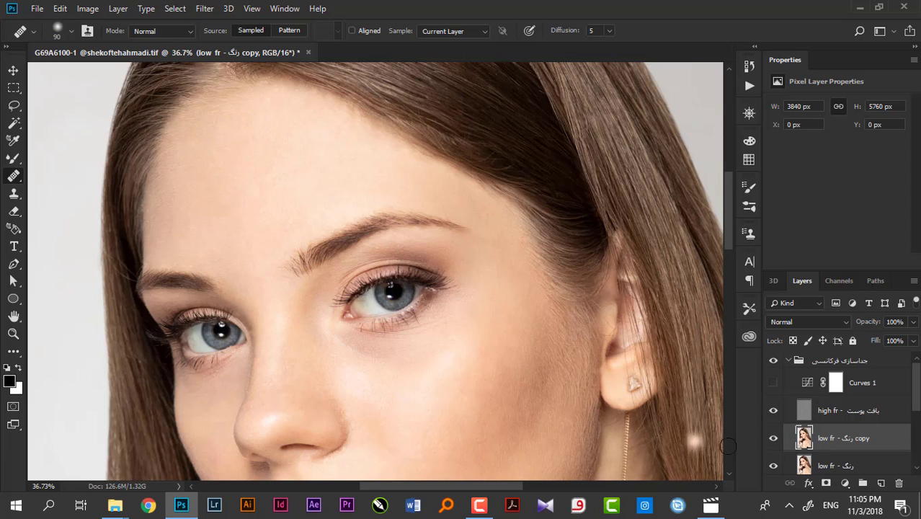
{"action": "left_click", "coordinate": [772, 439]}
{"action": "left_click", "coordinate": [772, 440]}
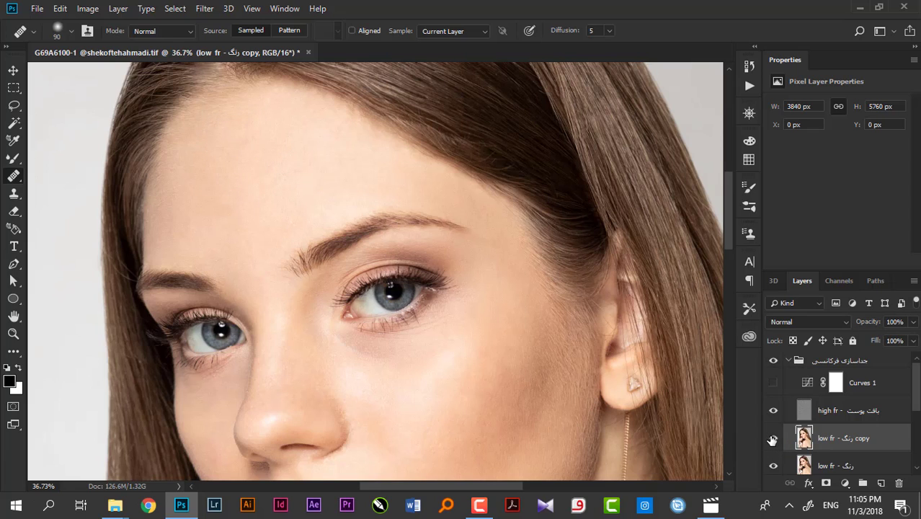
{"action": "left_click", "coordinate": [285, 145], "text": "alt"}
Zoom in on the eyes and brows, then heal several forehead patches from fresh samples
{"action": "left_click_drag", "start_coordinate": [238, 353], "coordinate": [204, 275]}
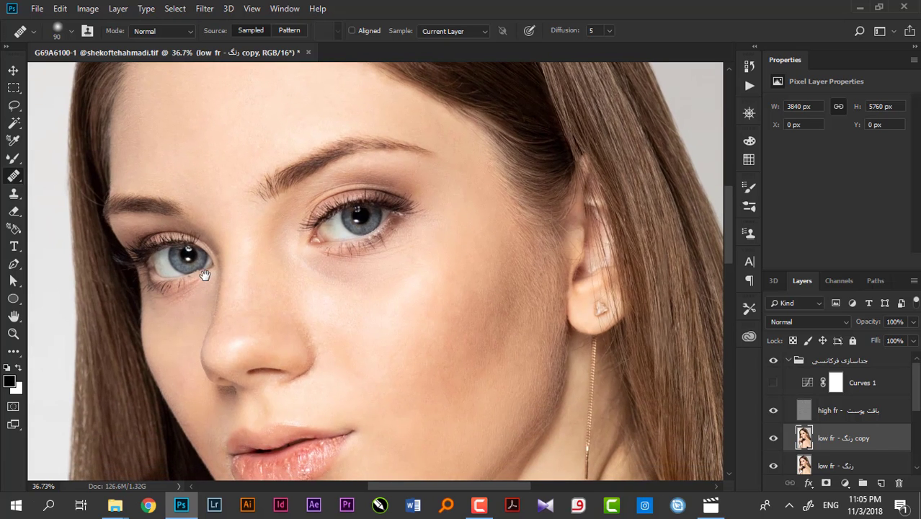
{"action": "left_click_drag", "start_coordinate": [165, 164], "coordinate": [212, 181]}
{"action": "left_click_drag", "start_coordinate": [227, 253], "coordinate": [208, 188]}
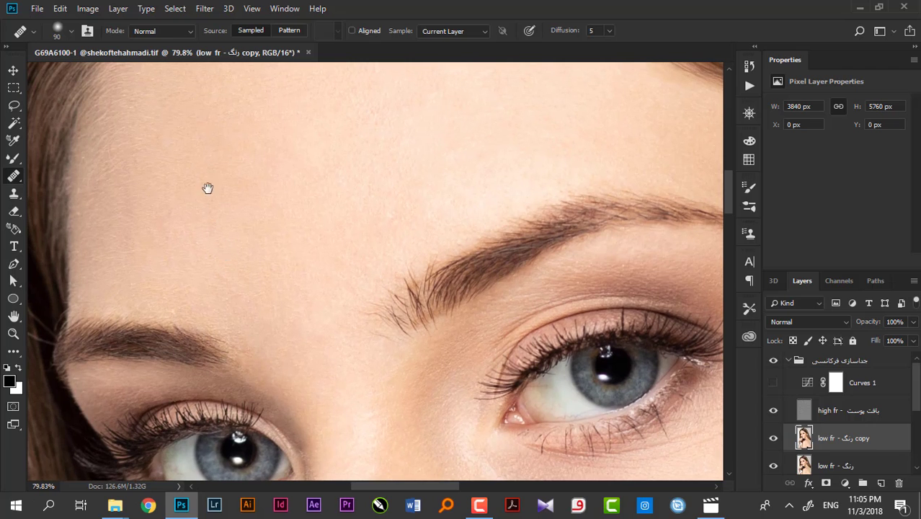
{"action": "left_click", "coordinate": [300, 129], "text": "alt"}
{"action": "left_click_drag", "start_coordinate": [230, 144], "coordinate": [275, 160]}
{"action": "left_click", "coordinate": [298, 162], "text": "alt"}
{"action": "left_click_drag", "start_coordinate": [328, 126], "coordinate": [350, 113]}
{"action": "left_click_drag", "start_coordinate": [346, 192], "coordinate": [391, 215]}
{"action": "left_click_drag", "start_coordinate": [366, 185], "coordinate": [264, 214]}
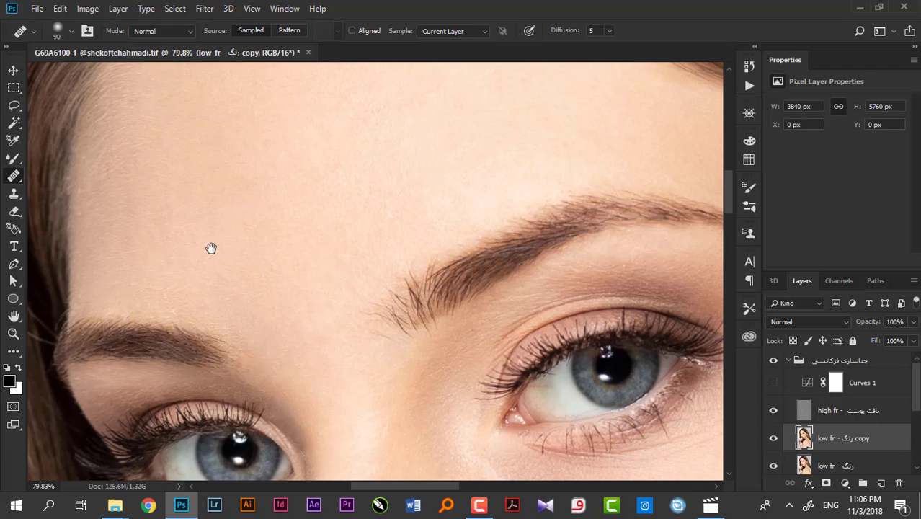
Heal more forehead blotches, undoing the stroke that spilled onto the left eyebrow
{"action": "mouse_move", "coordinate": [210, 246]}
{"action": "left_mouse_down"}
{"action": "mouse_move", "coordinate": [243, 224]}
{"action": "mouse_move", "coordinate": [248, 246]}
{"action": "left_mouse_up"}
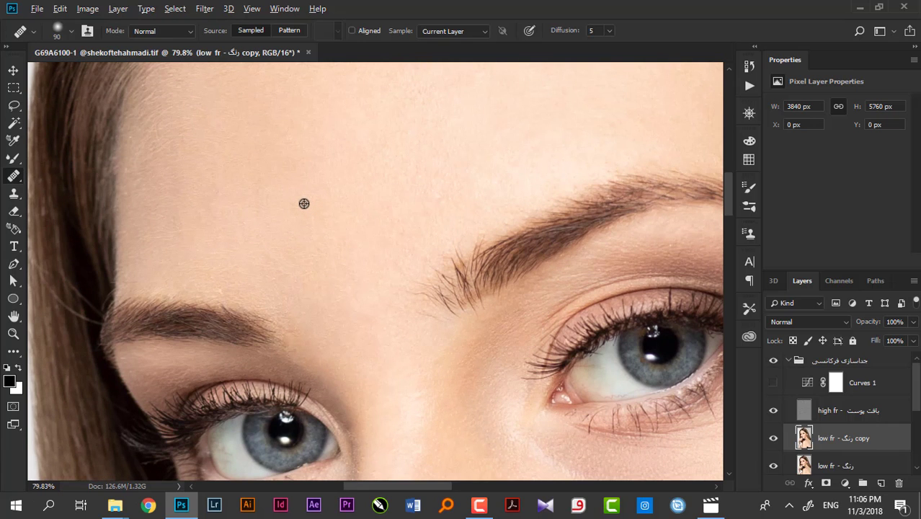
{"action": "left_click_drag", "start_coordinate": [271, 187], "coordinate": [246, 157]}
{"action": "left_click_drag", "start_coordinate": [287, 247], "coordinate": [255, 241]}
{"action": "left_click_drag", "start_coordinate": [389, 331], "coordinate": [364, 262]}
{"action": "left_click_drag", "start_coordinate": [268, 232], "coordinate": [311, 260]}
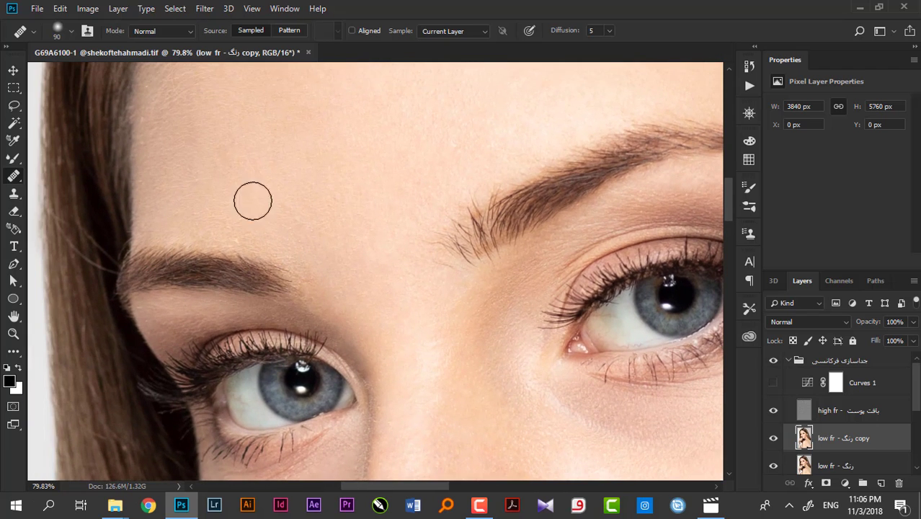
{"action": "left_click", "coordinate": [207, 112], "text": "alt"}
{"action": "left_click_drag", "start_coordinate": [199, 146], "coordinate": [183, 188]}
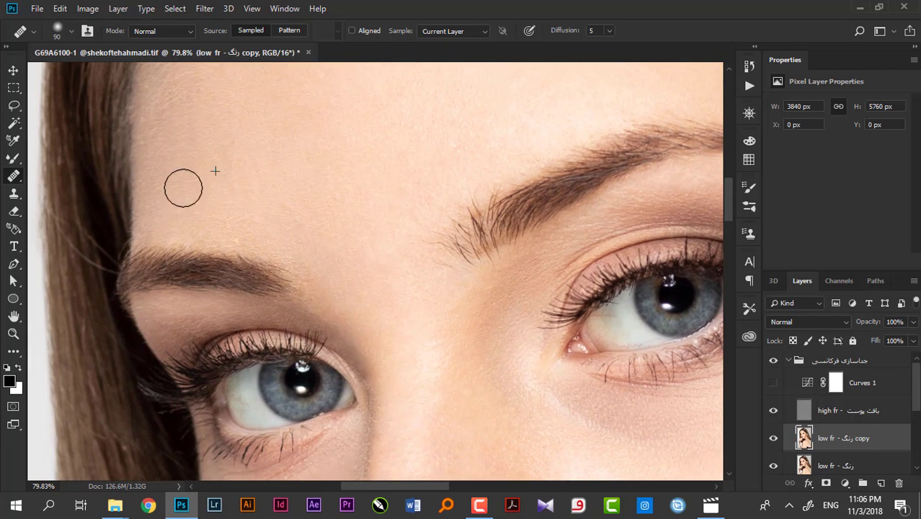
{"action": "left_click_drag", "start_coordinate": [206, 244], "coordinate": [222, 258]}
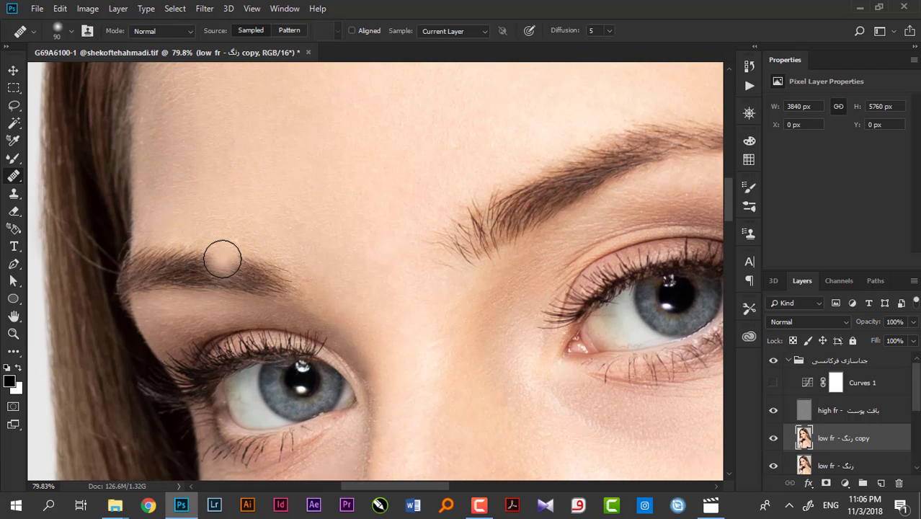
{"action": "key", "text": "ctrl+z"}
Resample clean skin and heal the lower forehead
{"action": "left_click_drag", "start_coordinate": [38, 146], "coordinate": [54, 232]}
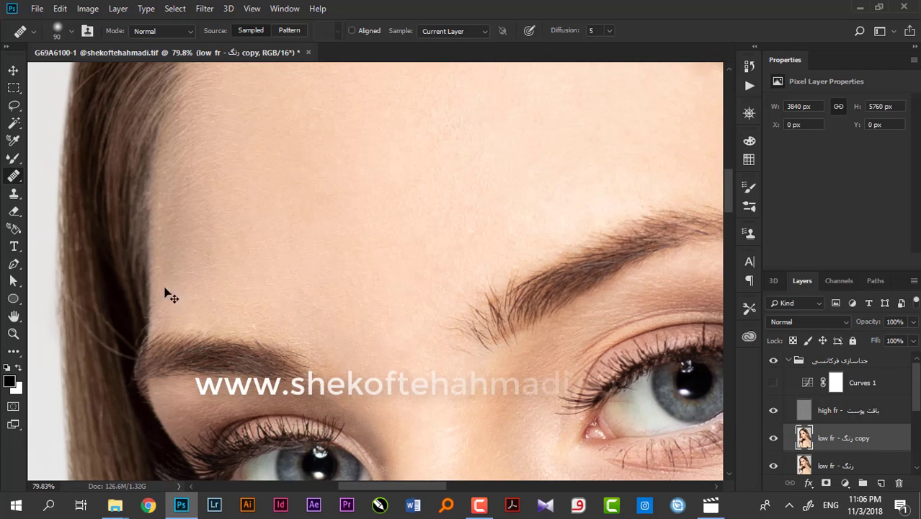
{"action": "left_click", "coordinate": [290, 249], "text": "alt"}
{"action": "mouse_move", "coordinate": [254, 225]}
{"action": "left_mouse_down"}
{"action": "mouse_move", "coordinate": [206, 212]}
{"action": "mouse_move", "coordinate": [222, 341]}
{"action": "left_mouse_up"}
Sample fresh forehead skin and heal along the hairline
{"action": "left_click", "coordinate": [287, 222], "text": "alt"}
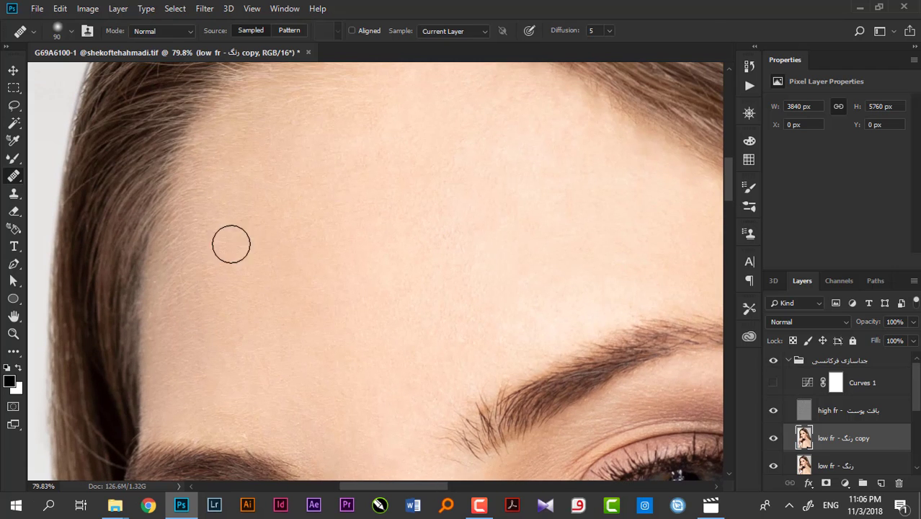
{"action": "left_click_drag", "start_coordinate": [230, 244], "coordinate": [203, 237]}
{"action": "mouse_move", "coordinate": [209, 281]}
{"action": "left_mouse_down"}
{"action": "mouse_move", "coordinate": [202, 333]}
{"action": "mouse_move", "coordinate": [189, 305]}
{"action": "left_mouse_up"}
{"action": "left_click_drag", "start_coordinate": [269, 240], "coordinate": [246, 319]}
{"action": "left_click_drag", "start_coordinate": [374, 320], "coordinate": [353, 247]}
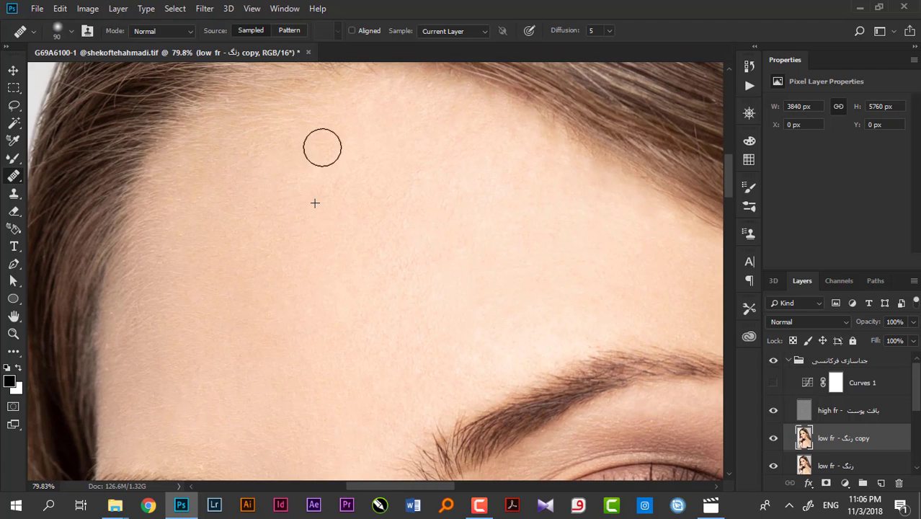
Heal the upper forehead beside the temple hair and down toward the brow
{"action": "mouse_move", "coordinate": [323, 148]}
{"action": "left_mouse_down"}
{"action": "mouse_move", "coordinate": [269, 155]}
{"action": "mouse_move", "coordinate": [270, 144]}
{"action": "mouse_move", "coordinate": [272, 171]}
{"action": "left_mouse_up"}
{"action": "left_click_drag", "start_coordinate": [572, 269], "coordinate": [398, 270]}
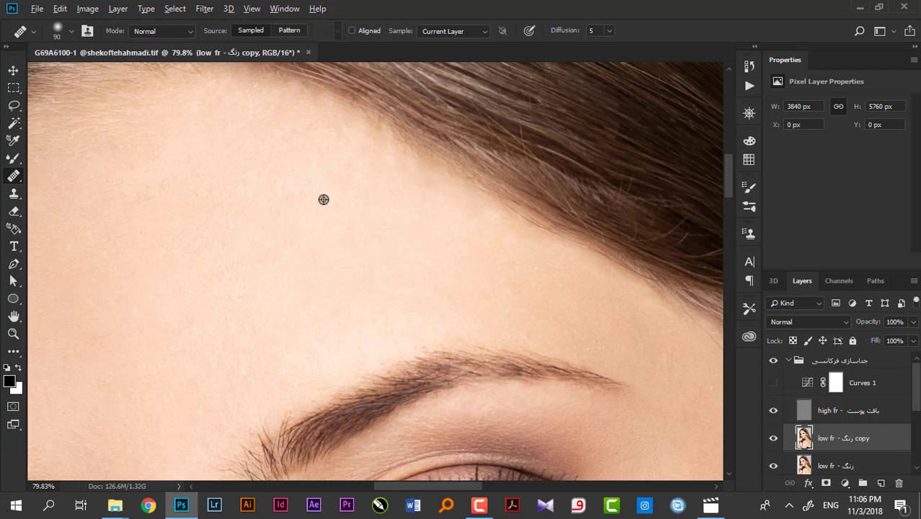
{"action": "left_click_drag", "start_coordinate": [287, 138], "coordinate": [357, 157]}
{"action": "mouse_move", "coordinate": [440, 218]}
{"action": "left_mouse_down"}
{"action": "mouse_move", "coordinate": [430, 198]}
{"action": "mouse_move", "coordinate": [472, 304]}
{"action": "left_mouse_up"}
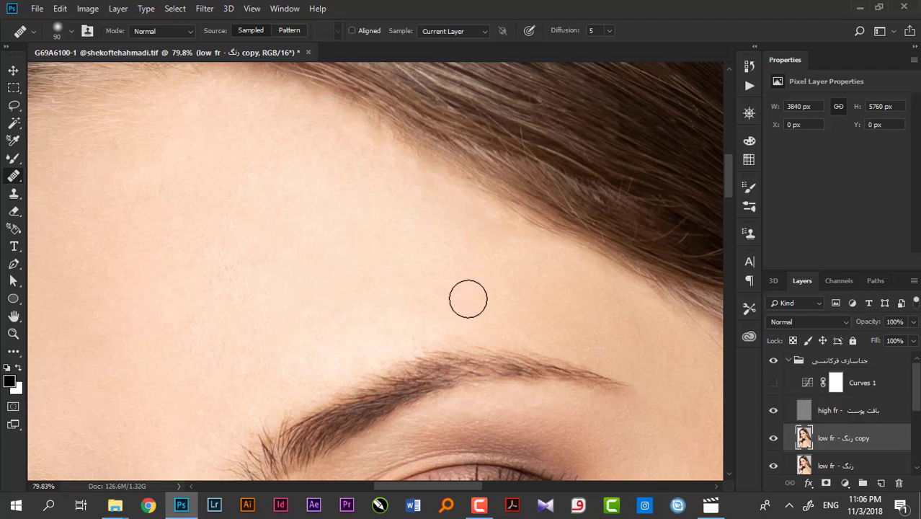
{"action": "scroll", "coordinate": [372, 208], "scroll_direction": "down", "scroll_amount": 3}
{"action": "scroll", "coordinate": [368, 184], "scroll_direction": "down", "scroll_amount": 1}
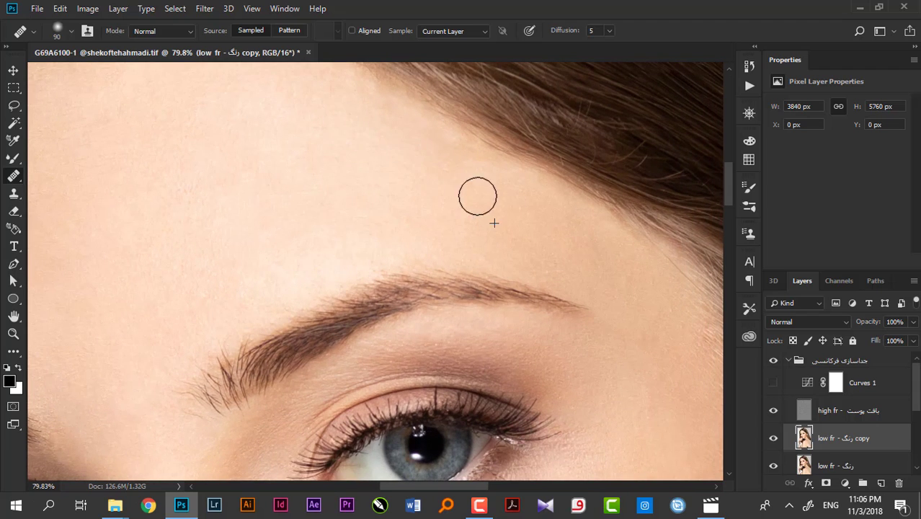
{"action": "left_click_drag", "start_coordinate": [577, 324], "coordinate": [315, 136]}
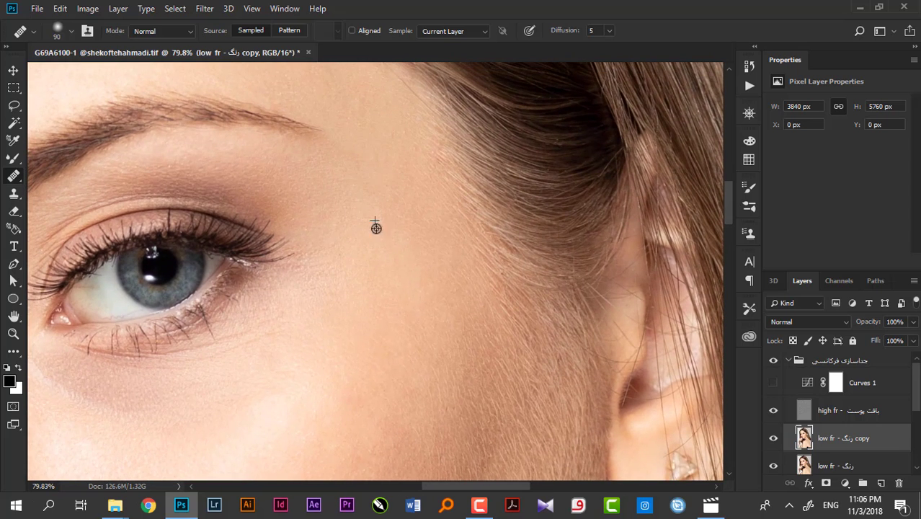
Heal the cheek beside the ear and the reddish blotch below the jawline
{"action": "scroll", "coordinate": [390, 144], "scroll_direction": "down", "scroll_amount": 5}
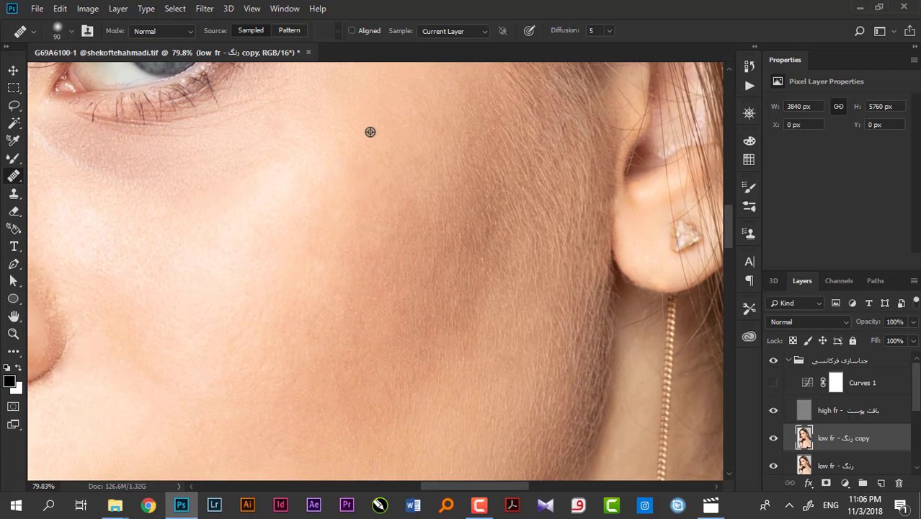
{"action": "left_click", "coordinate": [328, 184]}
{"action": "mouse_move", "coordinate": [341, 224]}
{"action": "left_mouse_down"}
{"action": "mouse_move", "coordinate": [308, 231]}
{"action": "mouse_move", "coordinate": [315, 197]}
{"action": "left_mouse_up"}
{"action": "mouse_move", "coordinate": [243, 313]}
{"action": "left_mouse_down"}
{"action": "mouse_move", "coordinate": [283, 257]}
{"action": "mouse_move", "coordinate": [338, 238]}
{"action": "left_mouse_up"}
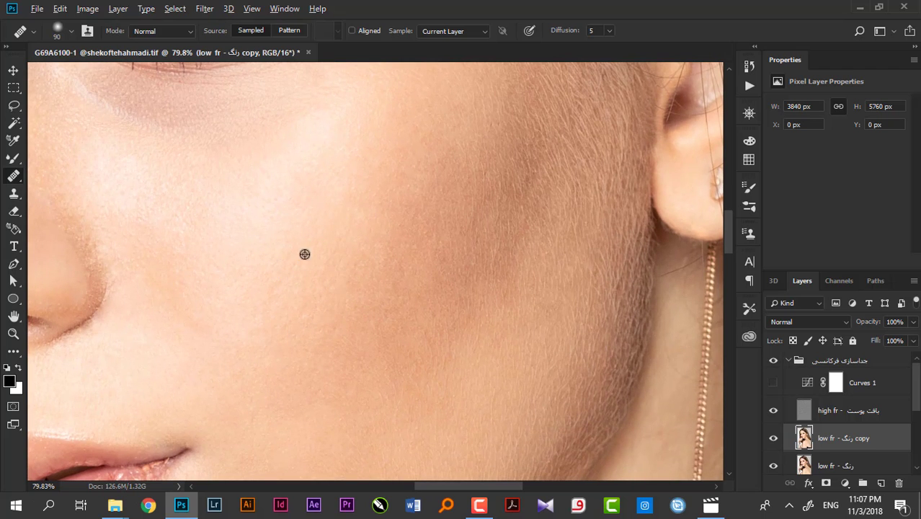
{"action": "mouse_move", "coordinate": [269, 387]}
{"action": "left_mouse_down"}
{"action": "mouse_move", "coordinate": [365, 255]}
{"action": "mouse_move", "coordinate": [310, 103]}
{"action": "left_mouse_up"}
{"action": "left_click_drag", "start_coordinate": [331, 346], "coordinate": [331, 241]}
{"action": "left_click_drag", "start_coordinate": [366, 295], "coordinate": [366, 247]}
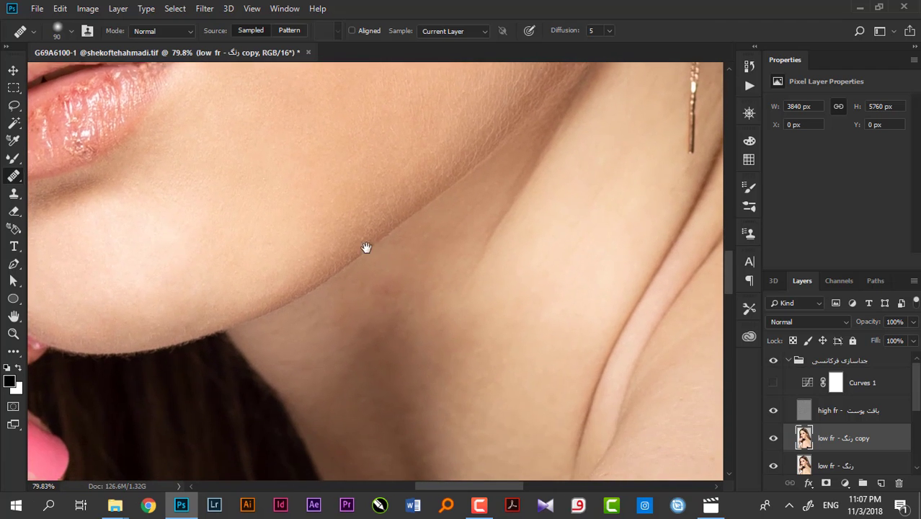
{"action": "left_click_drag", "start_coordinate": [403, 279], "coordinate": [372, 286]}
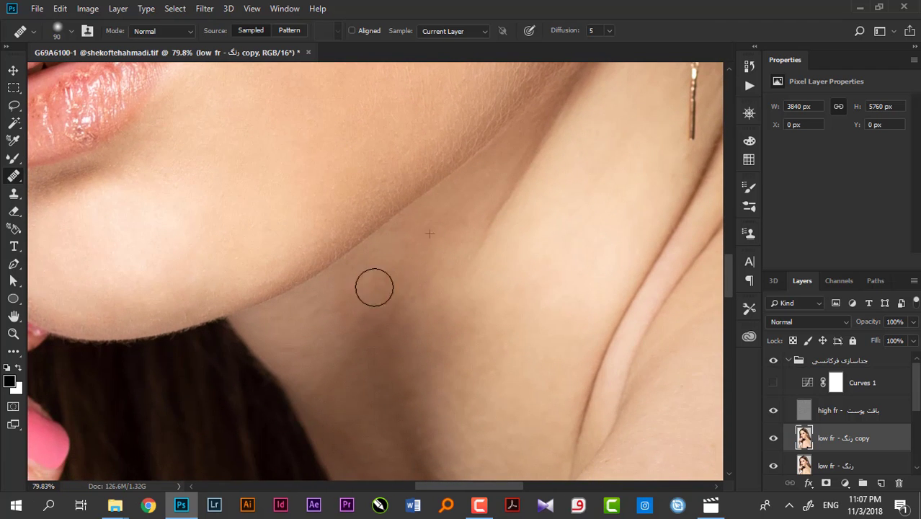
{"action": "left_click", "coordinate": [305, 404]}
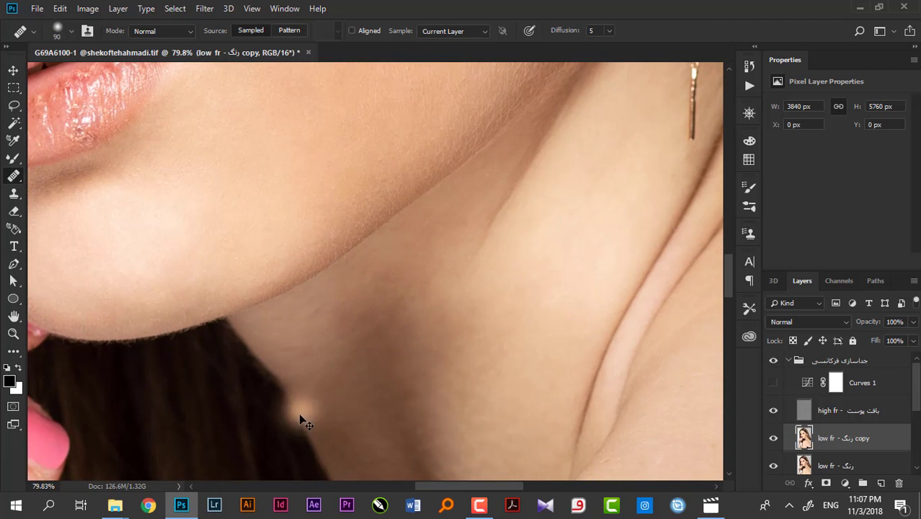
{"action": "left_click", "coordinate": [310, 330], "text": "alt"}
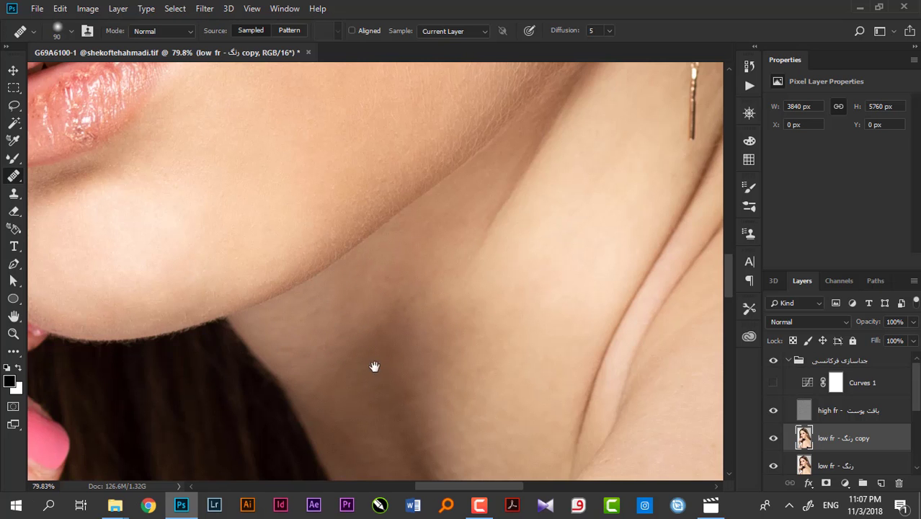
Pan over the neck crease and earring chain, then up to the nose and cheek
{"action": "left_click_drag", "start_coordinate": [374, 366], "coordinate": [250, 206]}
{"action": "mouse_move", "coordinate": [452, 293]}
{"action": "left_mouse_down"}
{"action": "mouse_move", "coordinate": [415, 216]}
{"action": "mouse_move", "coordinate": [383, 357]}
{"action": "mouse_move", "coordinate": [495, 388]}
{"action": "mouse_move", "coordinate": [530, 308]}
{"action": "left_mouse_up"}
{"action": "mouse_move", "coordinate": [296, 273]}
{"action": "left_mouse_down"}
{"action": "mouse_move", "coordinate": [418, 273]}
{"action": "mouse_move", "coordinate": [407, 288]}
{"action": "left_mouse_up"}
{"action": "left_click_drag", "start_coordinate": [381, 209], "coordinate": [399, 302]}
{"action": "left_click_drag", "start_coordinate": [342, 223], "coordinate": [362, 243]}
{"action": "left_click_drag", "start_coordinate": [432, 181], "coordinate": [376, 302]}
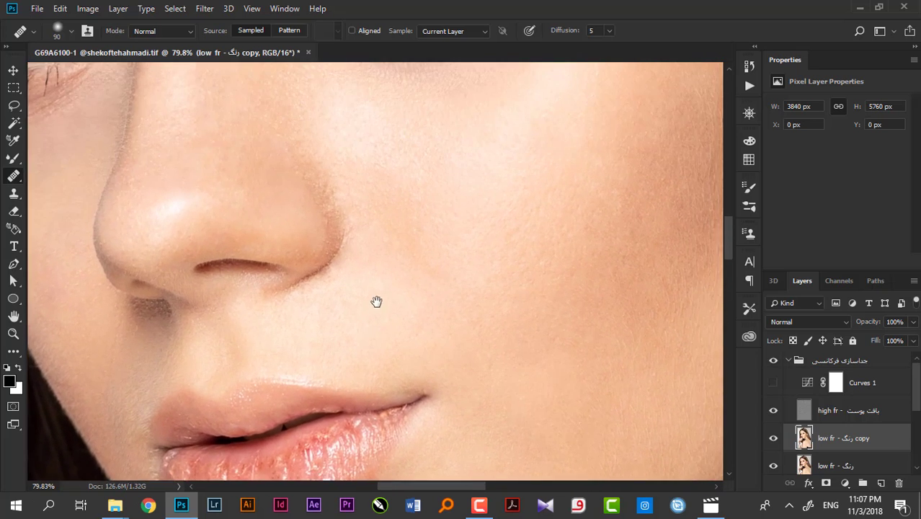
{"action": "left_click_drag", "start_coordinate": [405, 219], "coordinate": [449, 278]}
{"action": "mouse_move", "coordinate": [447, 228]}
{"action": "left_mouse_down"}
{"action": "mouse_move", "coordinate": [451, 243]}
{"action": "mouse_move", "coordinate": [435, 261]}
{"action": "left_mouse_up"}
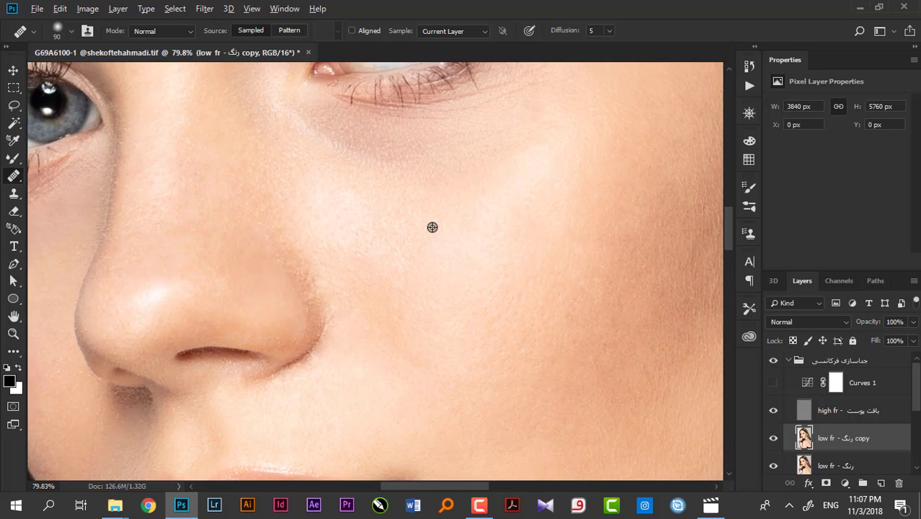
Sample clean cheek skin and smooth the cheek beside the nose
{"action": "left_click", "coordinate": [432, 227], "text": "alt"}
{"action": "mouse_move", "coordinate": [352, 244]}
{"action": "left_mouse_down"}
{"action": "mouse_move", "coordinate": [387, 294]}
{"action": "mouse_move", "coordinate": [360, 234]}
{"action": "mouse_move", "coordinate": [447, 364]}
{"action": "mouse_move", "coordinate": [357, 240]}
{"action": "mouse_move", "coordinate": [422, 359]}
{"action": "left_mouse_up"}
{"action": "mouse_move", "coordinate": [260, 275]}
{"action": "left_mouse_down"}
{"action": "mouse_move", "coordinate": [286, 319]}
{"action": "mouse_move", "coordinate": [313, 268]}
{"action": "mouse_move", "coordinate": [317, 337]}
{"action": "left_mouse_up"}
Heal the skin down the nose and around the nose tip from a bridge sample
{"action": "left_click_drag", "start_coordinate": [287, 131], "coordinate": [291, 235]}
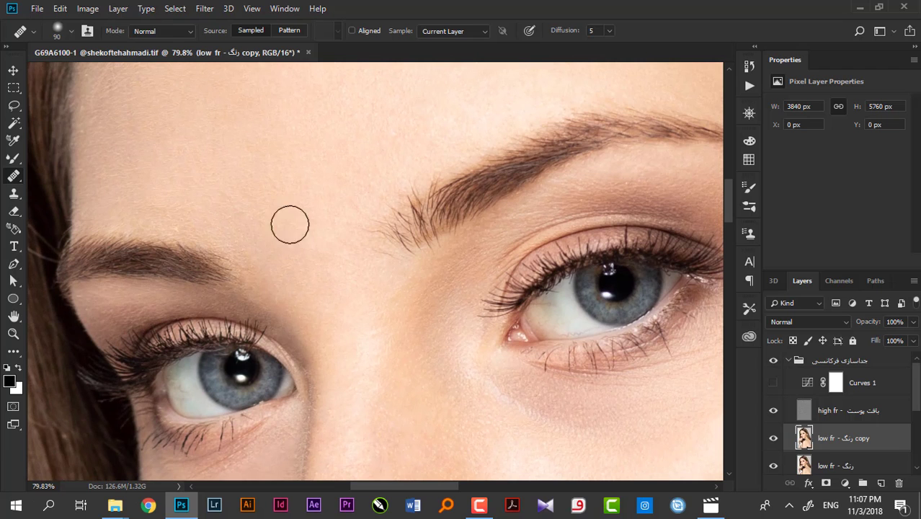
{"action": "mouse_move", "coordinate": [335, 353]}
{"action": "left_mouse_down"}
{"action": "mouse_move", "coordinate": [247, 117]}
{"action": "mouse_move", "coordinate": [305, 151]}
{"action": "left_mouse_up"}
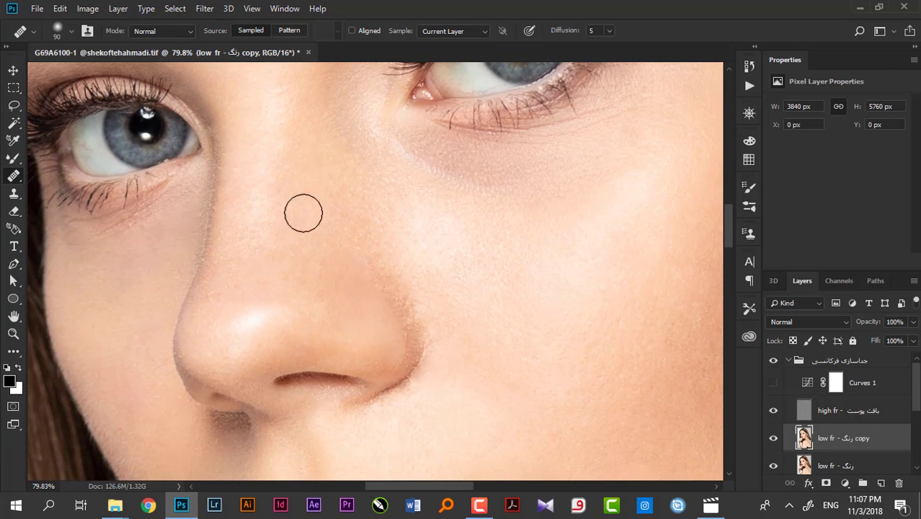
{"action": "mouse_move", "coordinate": [304, 213]}
{"action": "left_mouse_down"}
{"action": "mouse_move", "coordinate": [312, 237]}
{"action": "mouse_move", "coordinate": [337, 248]}
{"action": "mouse_move", "coordinate": [333, 308]}
{"action": "mouse_move", "coordinate": [335, 255]}
{"action": "mouse_move", "coordinate": [333, 306]}
{"action": "mouse_move", "coordinate": [300, 287]}
{"action": "mouse_move", "coordinate": [329, 277]}
{"action": "left_mouse_up"}
{"action": "left_click", "coordinate": [308, 169], "text": "alt"}
{"action": "left_click_drag", "start_coordinate": [159, 270], "coordinate": [231, 268]}
{"action": "scroll", "coordinate": [222, 273], "scroll_direction": "down", "scroll_amount": 5}
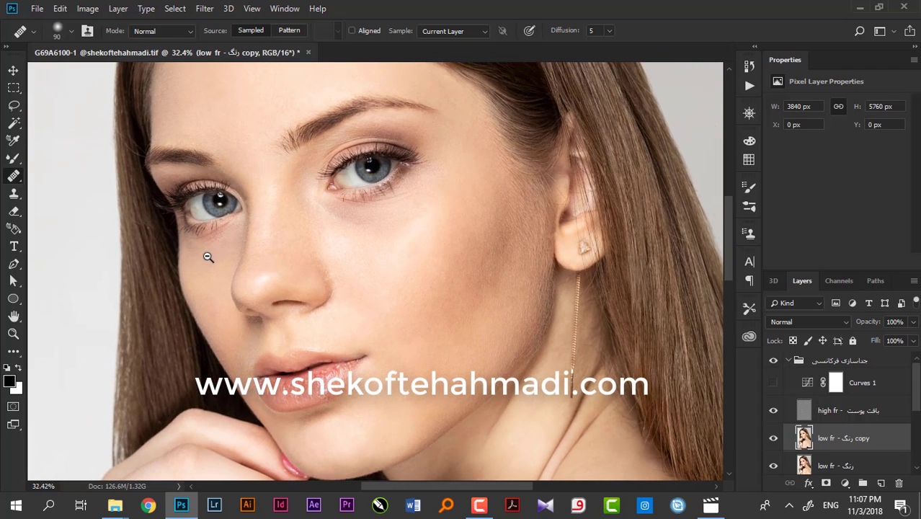
Heal the dark spot under the left eye from cheek skin, then smooth under the right eye
{"action": "scroll", "coordinate": [208, 258], "scroll_direction": "up", "scroll_amount": 3}
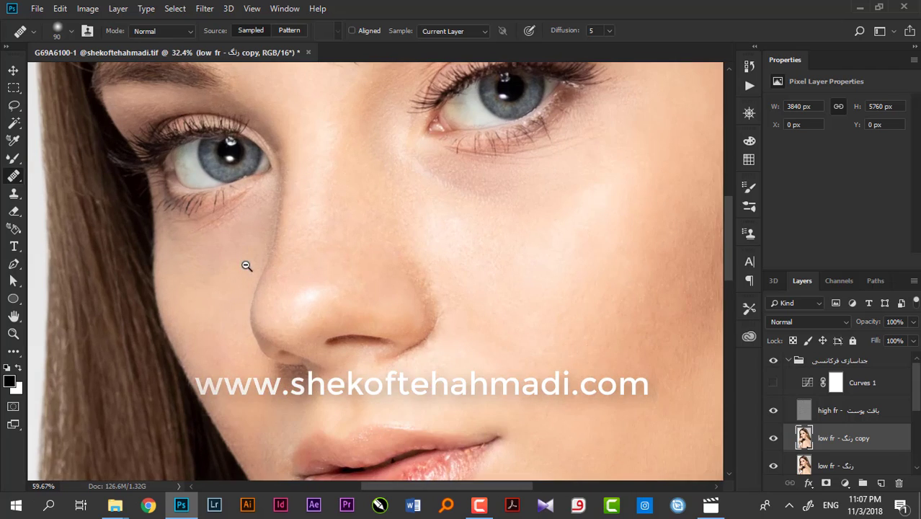
{"action": "left_click", "coordinate": [212, 296], "text": "alt"}
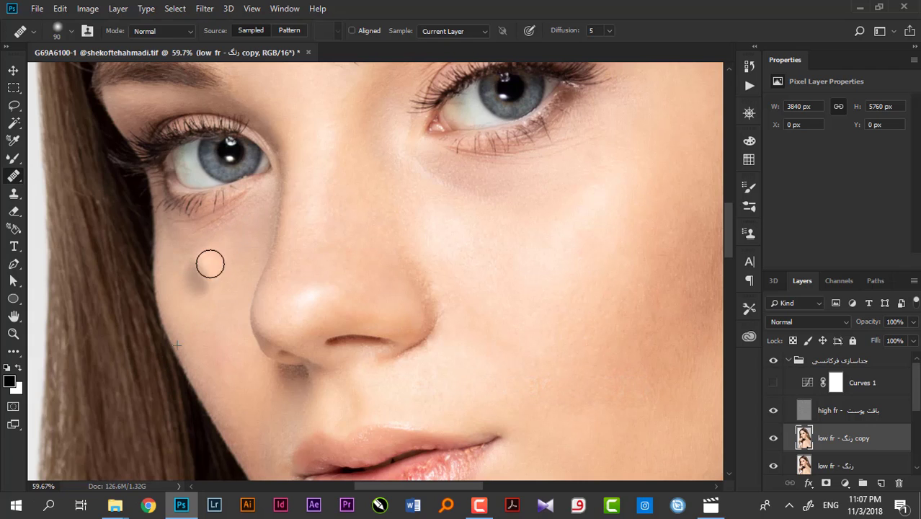
{"action": "left_click", "coordinate": [199, 282]}
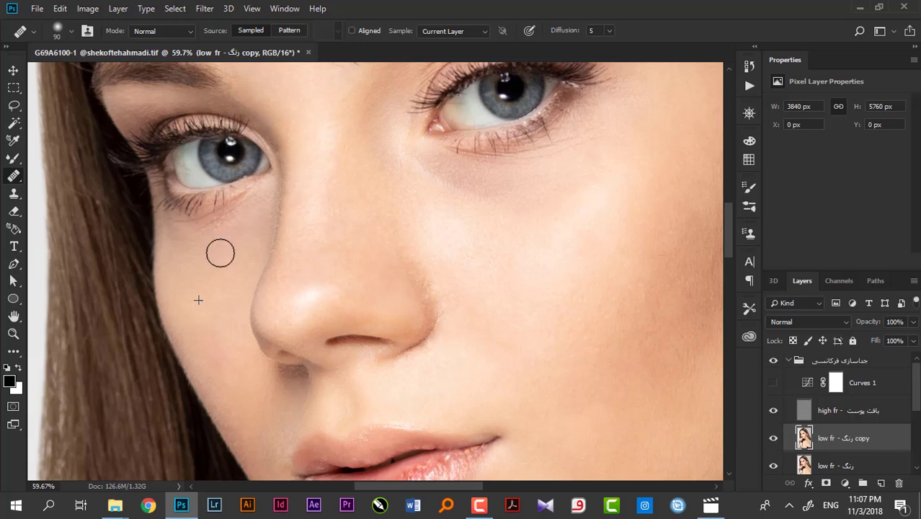
{"action": "left_click_drag", "start_coordinate": [329, 264], "coordinate": [272, 299]}
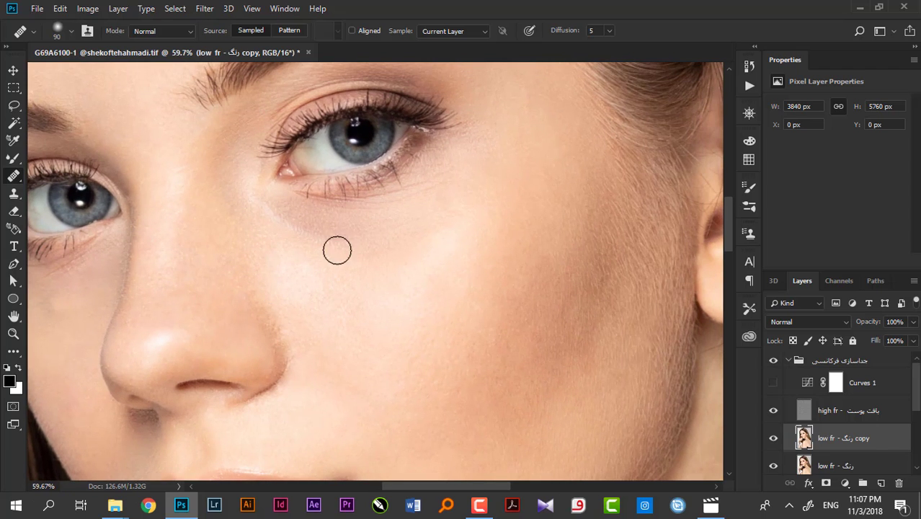
{"action": "mouse_move", "coordinate": [338, 250]}
{"action": "left_mouse_down"}
{"action": "mouse_move", "coordinate": [404, 238]}
{"action": "mouse_move", "coordinate": [345, 251]}
{"action": "left_mouse_up"}
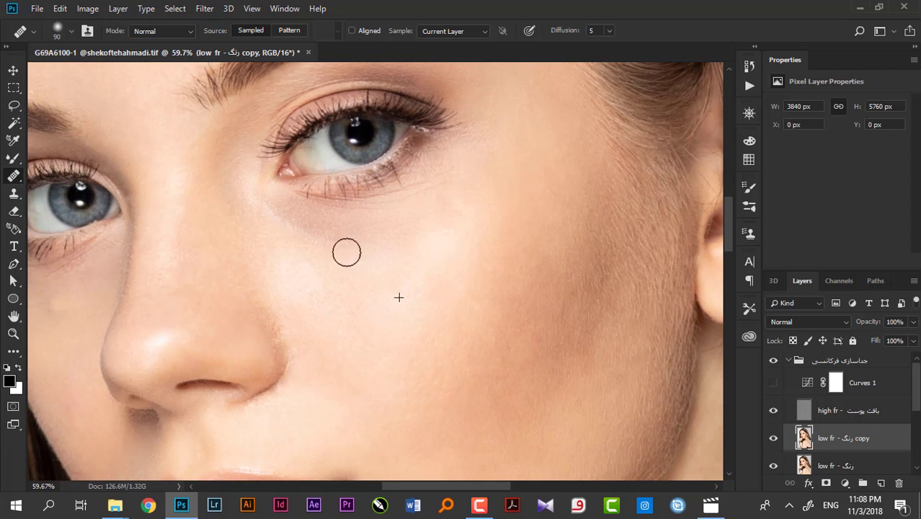
Toggle the low fr copy layer's visibility to compare with the original, leaving it visible
{"action": "left_click", "coordinate": [774, 438]}
{"action": "left_click", "coordinate": [775, 439]}
{"action": "left_click", "coordinate": [775, 439]}
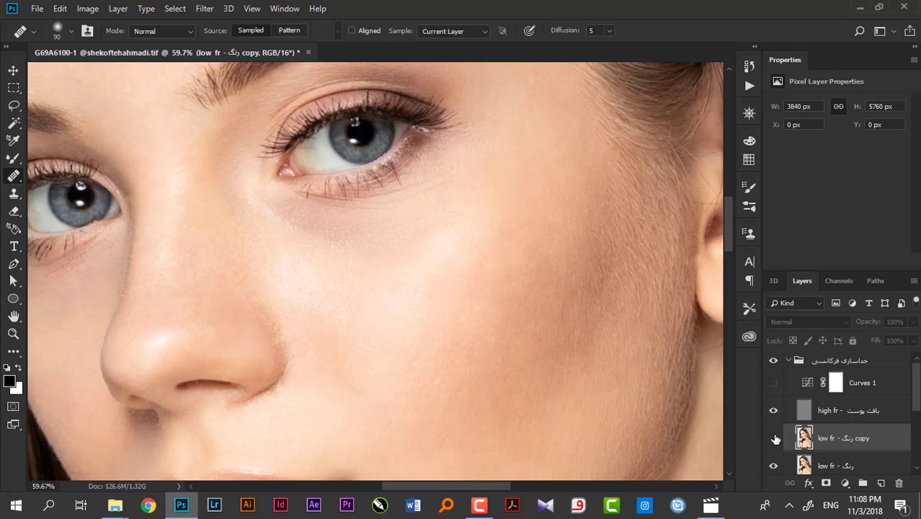
{"action": "left_click", "coordinate": [774, 438]}
{"action": "left_click", "coordinate": [774, 439]}
{"action": "left_click", "coordinate": [774, 438]}
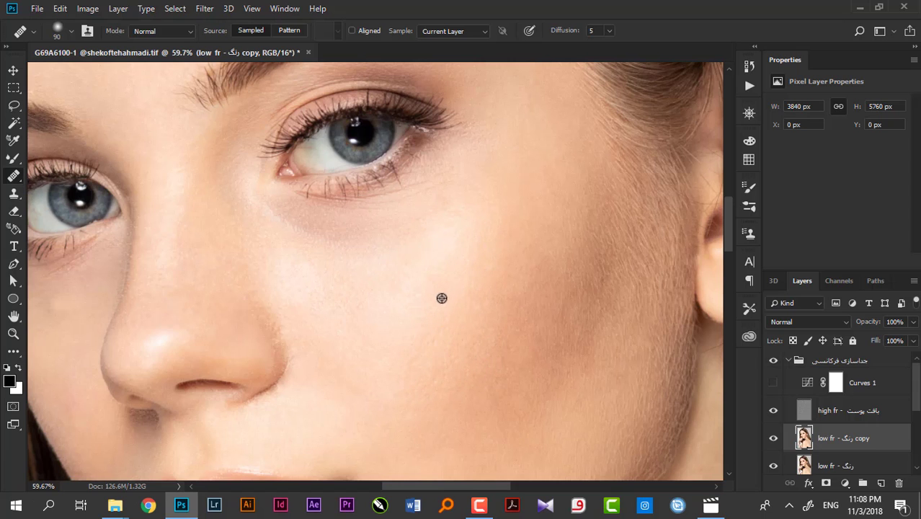
Heal the outer right cheek toward the ear using an outer-cheek healing source
{"action": "left_click_drag", "start_coordinate": [403, 389], "coordinate": [381, 371]}
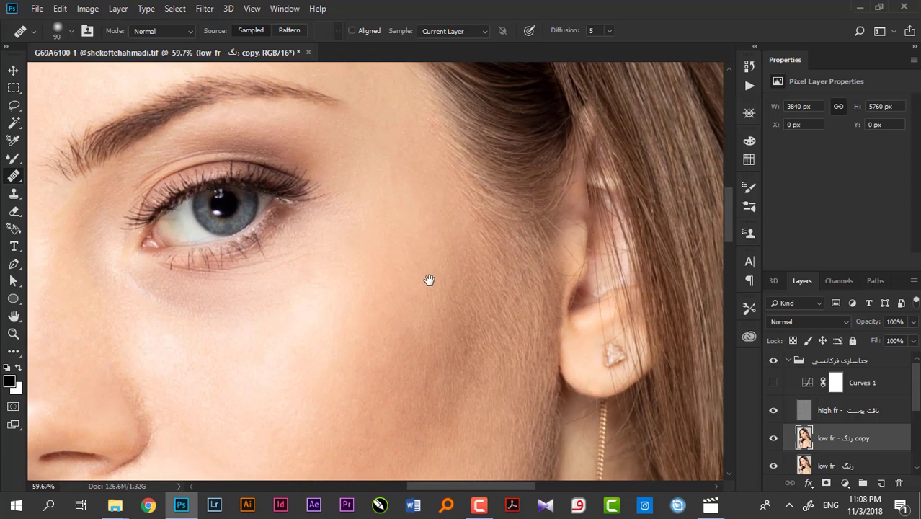
{"action": "left_click", "coordinate": [415, 279]}
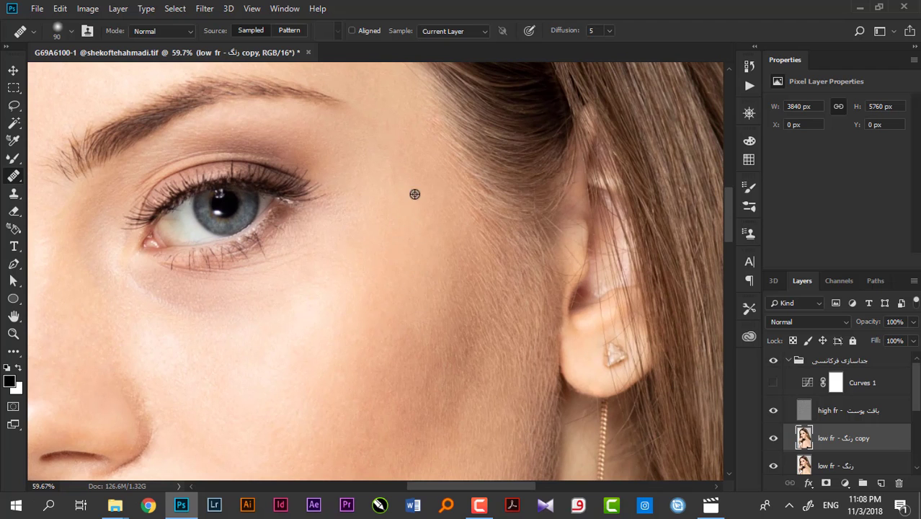
{"action": "left_click_drag", "start_coordinate": [405, 310], "coordinate": [362, 374]}
{"action": "left_click_drag", "start_coordinate": [351, 266], "coordinate": [354, 232]}
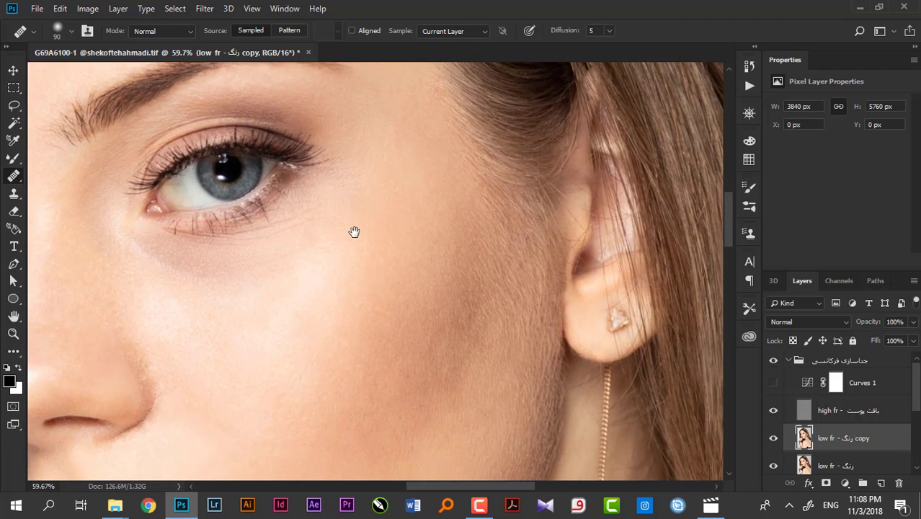
{"action": "left_click_drag", "start_coordinate": [335, 275], "coordinate": [347, 364]}
{"action": "scroll", "coordinate": [347, 290], "scroll_direction": "down", "scroll_amount": 5}
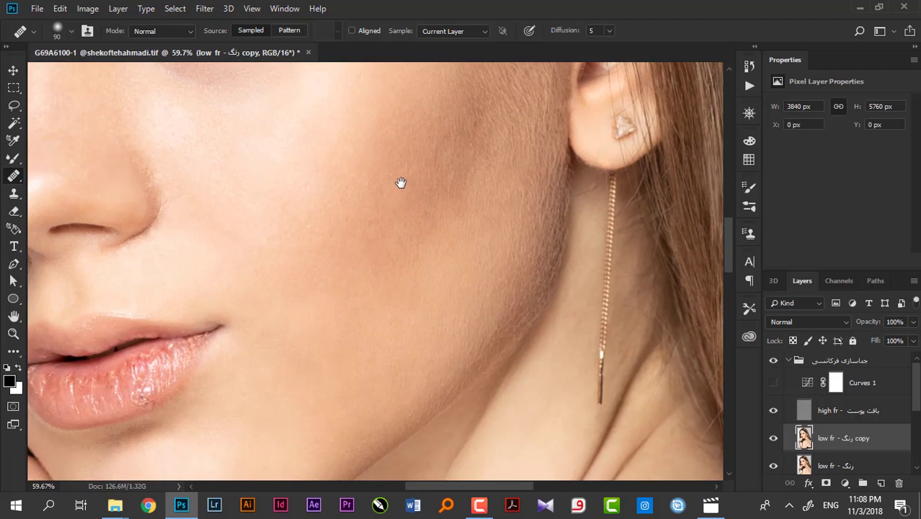
{"action": "key", "text": "alt+space"}
{"action": "key", "text": "Escape"}
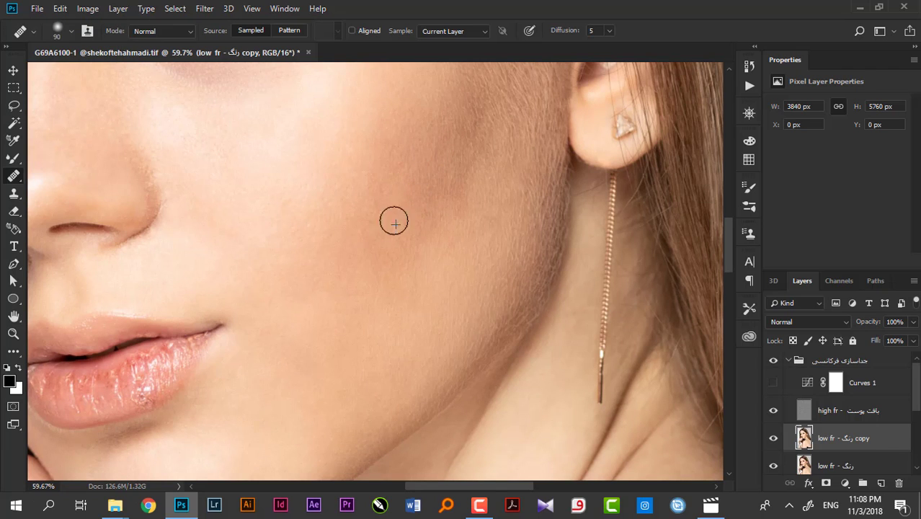
Toggle the low fr copy layer to compare the cheek with and without the retouch
{"action": "left_click", "coordinate": [774, 440]}
{"action": "left_click", "coordinate": [773, 440]}
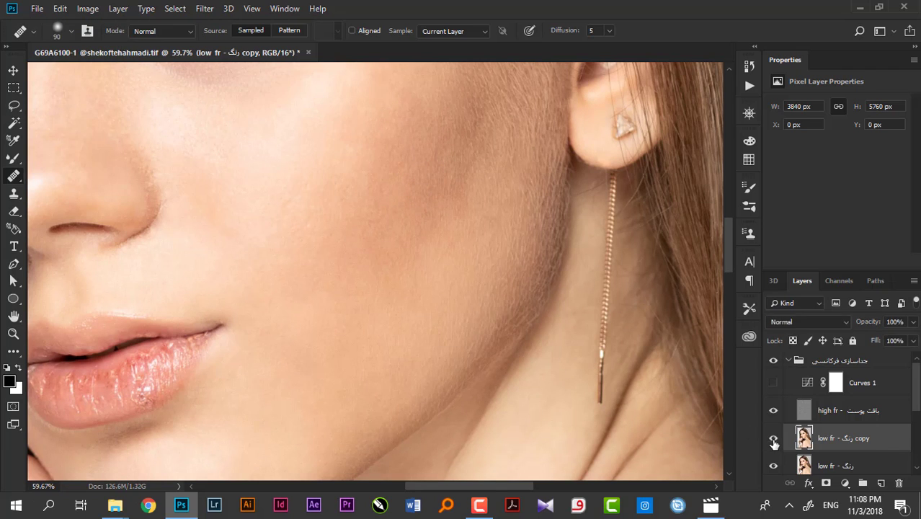
{"action": "left_click", "coordinate": [774, 441]}
{"action": "left_click", "coordinate": [774, 441]}
{"action": "left_click", "coordinate": [773, 441]}
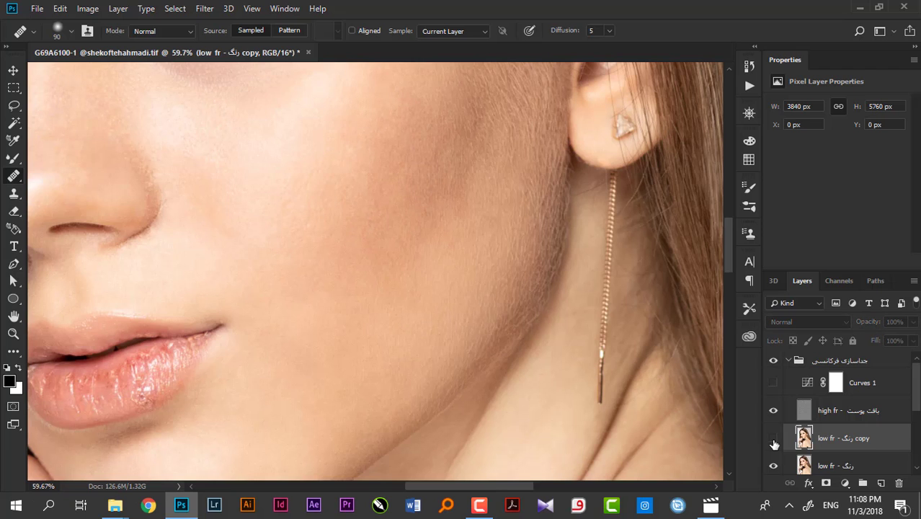
{"action": "left_click", "coordinate": [773, 442]}
Smooth and lighten the skin along the nose crease with the Healing Brush
{"action": "left_click_drag", "start_coordinate": [415, 323], "coordinate": [380, 265]}
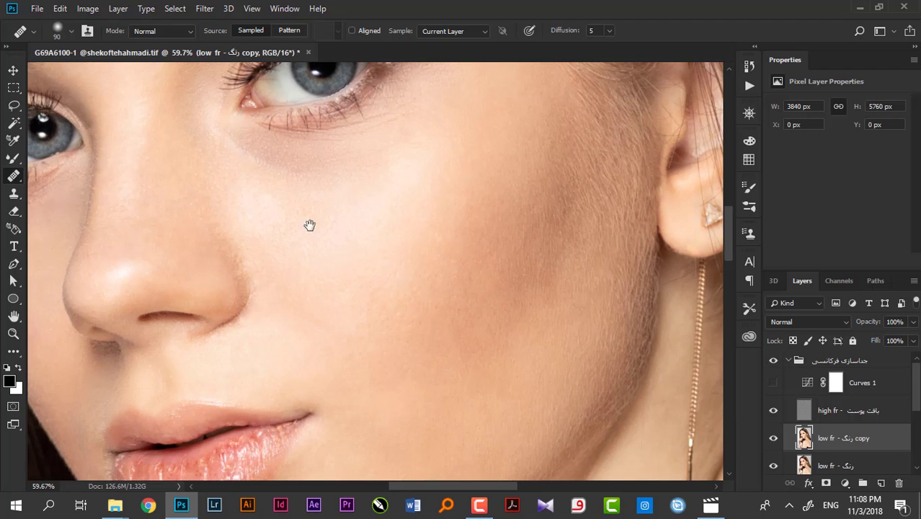
{"action": "left_click_drag", "start_coordinate": [309, 223], "coordinate": [276, 365]}
{"action": "mouse_move", "coordinate": [220, 285]}
{"action": "left_mouse_down"}
{"action": "mouse_move", "coordinate": [277, 264]}
{"action": "mouse_move", "coordinate": [295, 209]}
{"action": "mouse_move", "coordinate": [286, 202]}
{"action": "left_mouse_up"}
{"action": "left_click_drag", "start_coordinate": [260, 147], "coordinate": [253, 73]}
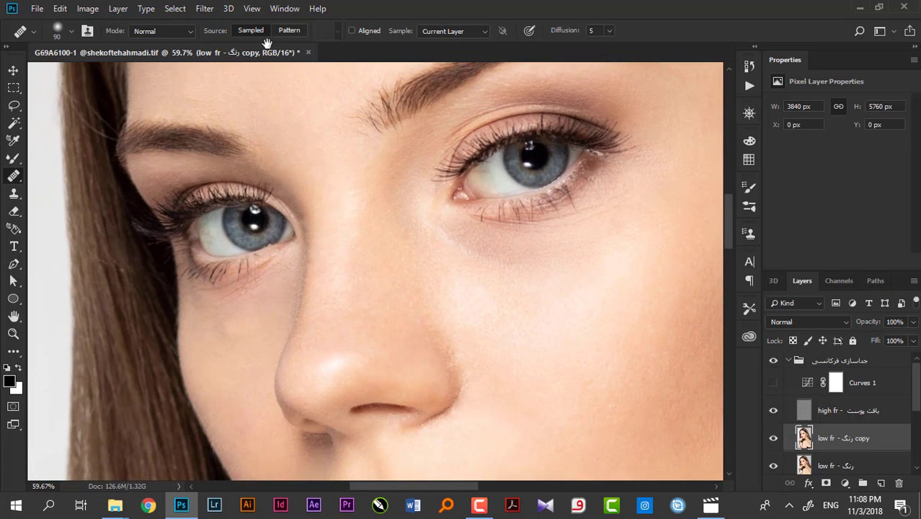
{"action": "left_click_drag", "start_coordinate": [319, 313], "coordinate": [297, 177]}
{"action": "left_click_drag", "start_coordinate": [314, 284], "coordinate": [312, 263]}
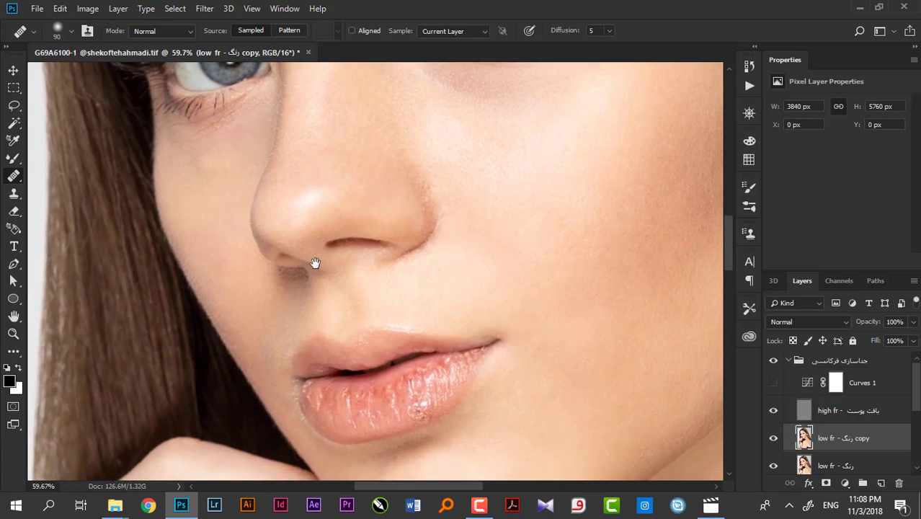
{"action": "left_click_drag", "start_coordinate": [341, 299], "coordinate": [343, 278]}
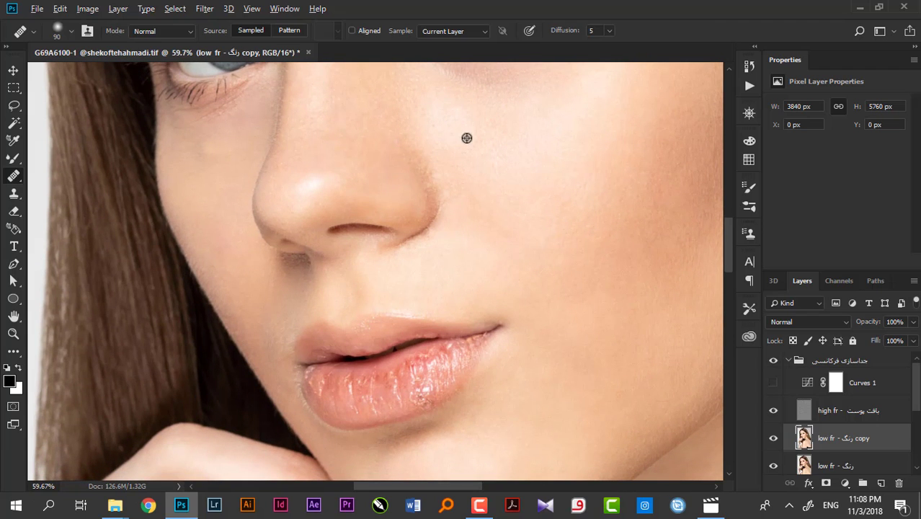
{"action": "mouse_move", "coordinate": [432, 203]}
{"action": "left_mouse_down"}
{"action": "mouse_move", "coordinate": [383, 138]}
{"action": "mouse_move", "coordinate": [465, 237]}
{"action": "left_mouse_up"}
{"action": "left_click_drag", "start_coordinate": [428, 313], "coordinate": [347, 231]}
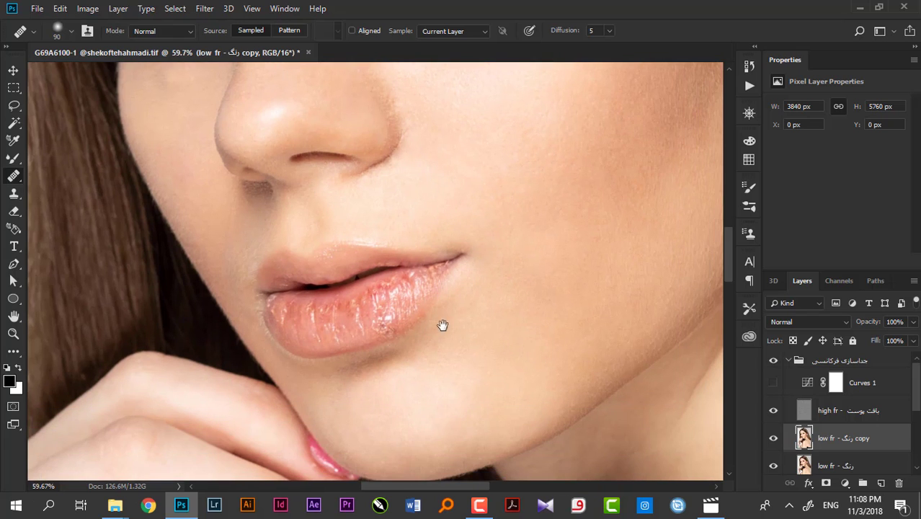
{"action": "left_click_drag", "start_coordinate": [443, 325], "coordinate": [337, 275]}
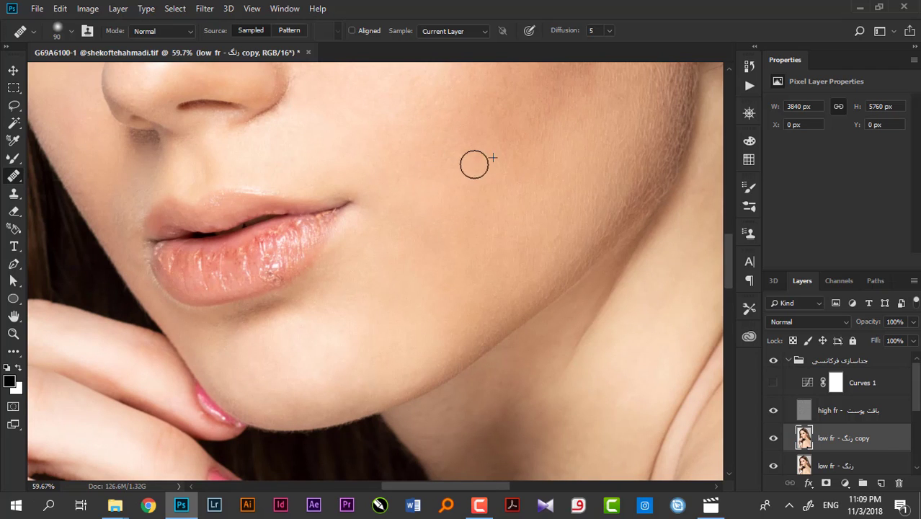
Zoom in on the shoulder and heal spots and uneven tone across the shoulder and neck
{"action": "left_click", "coordinate": [773, 439]}
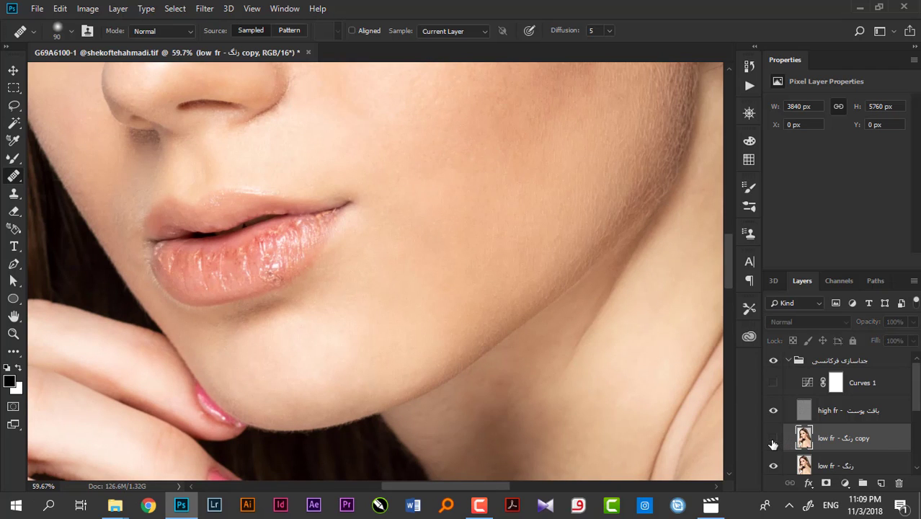
{"action": "left_click", "coordinate": [774, 439]}
{"action": "left_click_drag", "start_coordinate": [388, 345], "coordinate": [360, 356]}
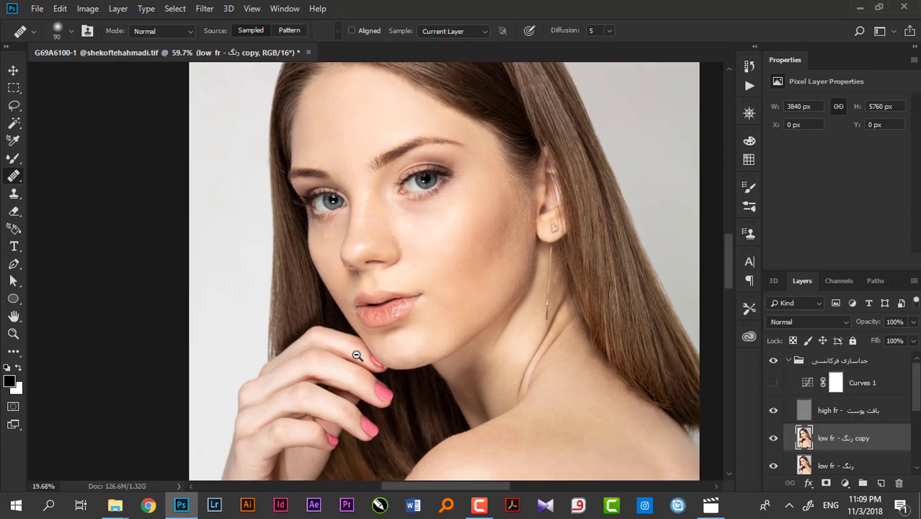
{"action": "scroll", "coordinate": [380, 289], "scroll_direction": "down", "scroll_amount": 2}
{"action": "scroll", "coordinate": [380, 281], "scroll_direction": "down", "scroll_amount": 2}
{"action": "scroll", "coordinate": [432, 302], "scroll_direction": "down", "scroll_amount": 2}
{"action": "left_click_drag", "start_coordinate": [463, 321], "coordinate": [473, 321]}
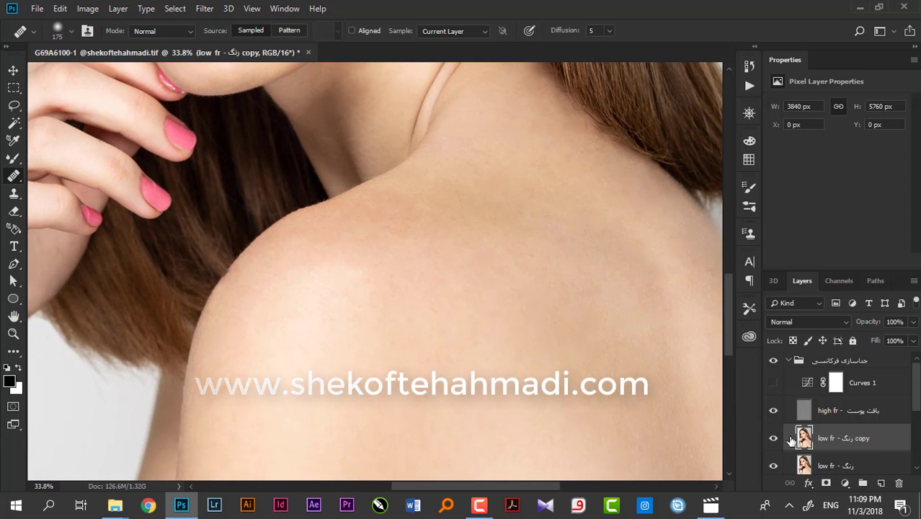
{"action": "left_click", "coordinate": [462, 306]}
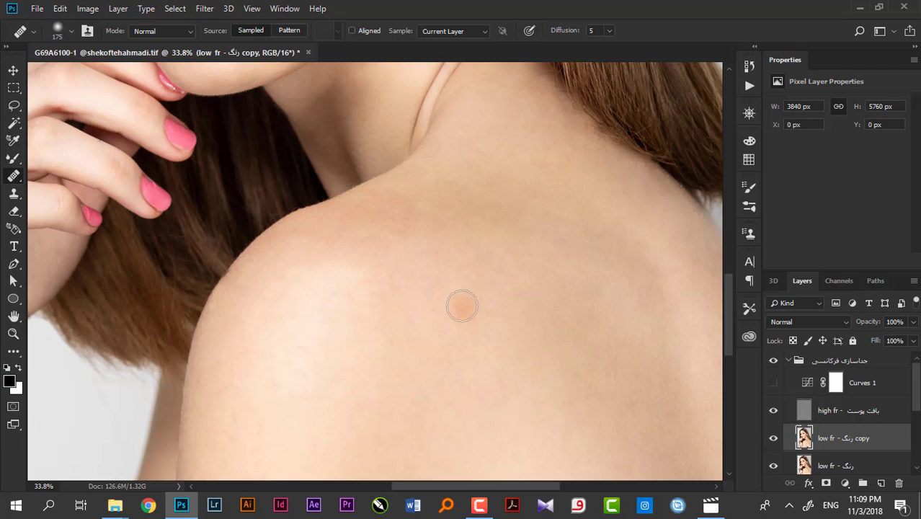
{"action": "mouse_move", "coordinate": [538, 224]}
{"action": "left_mouse_down"}
{"action": "mouse_move", "coordinate": [347, 207]}
{"action": "mouse_move", "coordinate": [461, 201]}
{"action": "mouse_move", "coordinate": [417, 243]}
{"action": "mouse_move", "coordinate": [409, 203]}
{"action": "mouse_move", "coordinate": [457, 202]}
{"action": "mouse_move", "coordinate": [481, 214]}
{"action": "mouse_move", "coordinate": [473, 225]}
{"action": "mouse_move", "coordinate": [436, 222]}
{"action": "mouse_move", "coordinate": [459, 185]}
{"action": "mouse_move", "coordinate": [508, 169]}
{"action": "mouse_move", "coordinate": [629, 286]}
{"action": "mouse_move", "coordinate": [664, 302]}
{"action": "mouse_move", "coordinate": [636, 284]}
{"action": "mouse_move", "coordinate": [644, 265]}
{"action": "mouse_move", "coordinate": [666, 391]}
{"action": "mouse_move", "coordinate": [656, 304]}
{"action": "mouse_move", "coordinate": [611, 304]}
{"action": "left_mouse_up"}
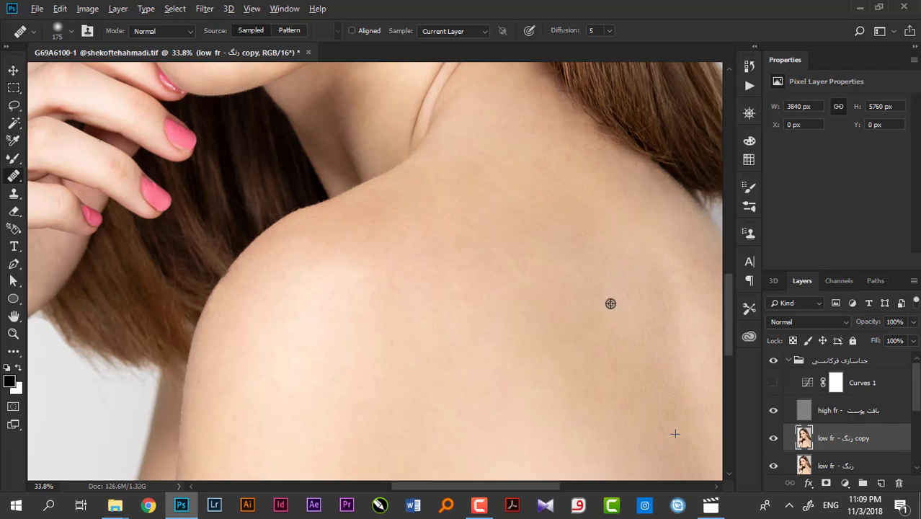
{"action": "mouse_move", "coordinate": [644, 253]}
{"action": "left_mouse_down"}
{"action": "mouse_move", "coordinate": [695, 241]}
{"action": "mouse_move", "coordinate": [611, 173]}
{"action": "mouse_move", "coordinate": [650, 234]}
{"action": "mouse_move", "coordinate": [562, 148]}
{"action": "mouse_move", "coordinate": [599, 197]}
{"action": "left_mouse_up"}
{"action": "mouse_move", "coordinate": [529, 150]}
{"action": "left_mouse_down"}
{"action": "mouse_move", "coordinate": [531, 113]}
{"action": "mouse_move", "coordinate": [570, 171]}
{"action": "mouse_move", "coordinate": [502, 130]}
{"action": "mouse_move", "coordinate": [518, 127]}
{"action": "mouse_move", "coordinate": [709, 301]}
{"action": "left_mouse_up"}
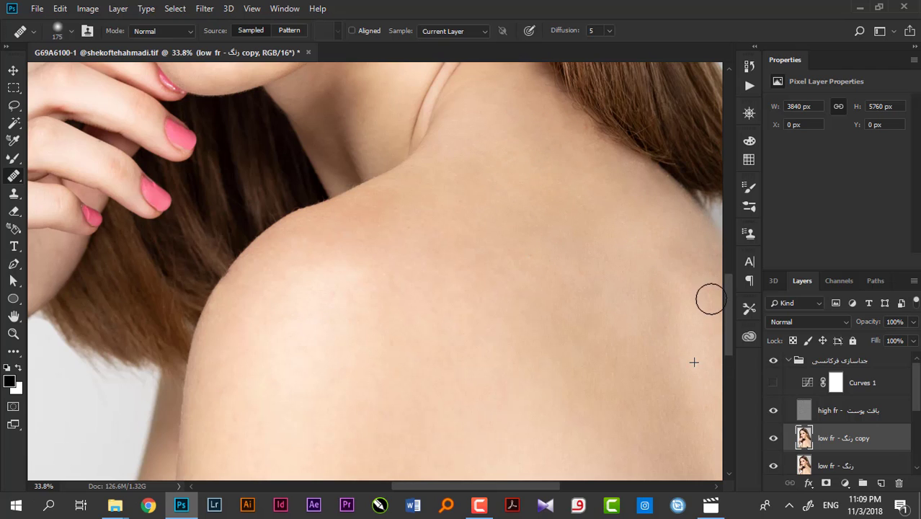
Resample clean shoulder skin and heal uneven tone toward the shoulder's right edge
{"action": "mouse_move", "coordinate": [564, 341]}
{"action": "left_mouse_down"}
{"action": "mouse_move", "coordinate": [481, 238]}
{"action": "mouse_move", "coordinate": [412, 284]}
{"action": "left_mouse_up"}
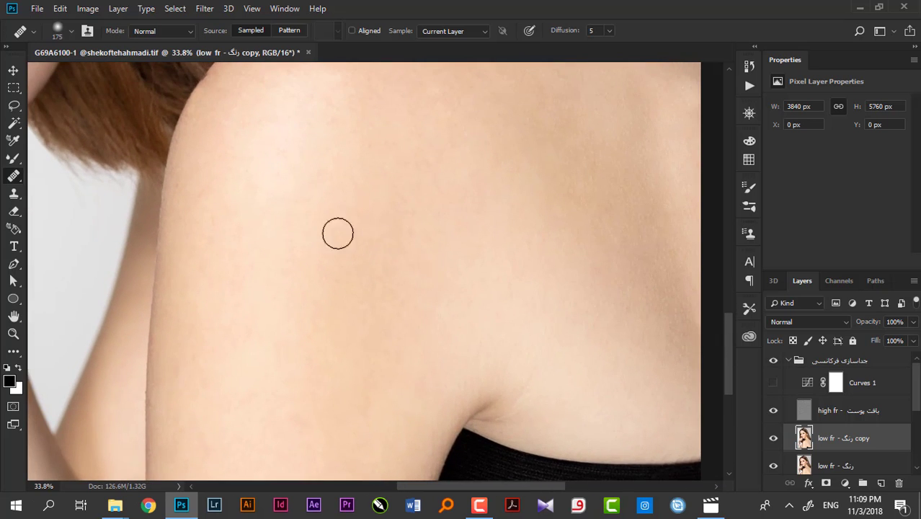
{"action": "left_click", "coordinate": [293, 185], "text": "alt"}
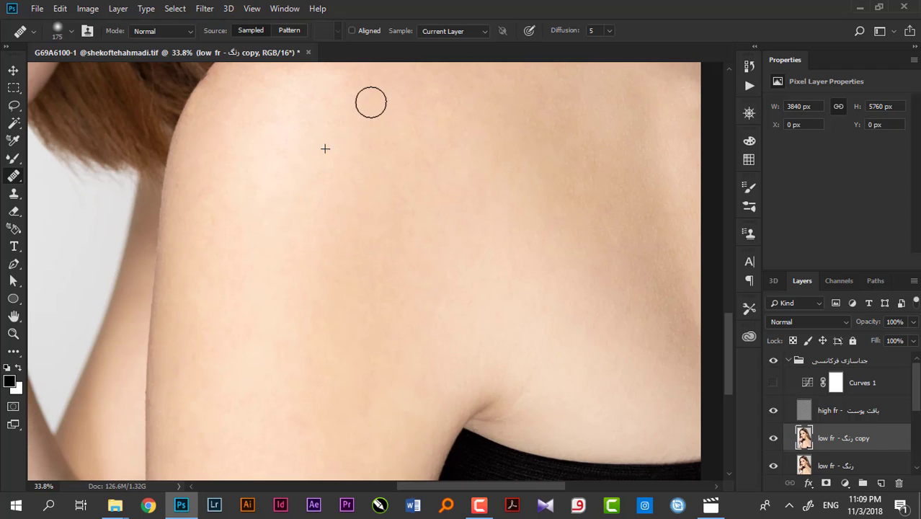
{"action": "left_click_drag", "start_coordinate": [343, 148], "coordinate": [412, 272]}
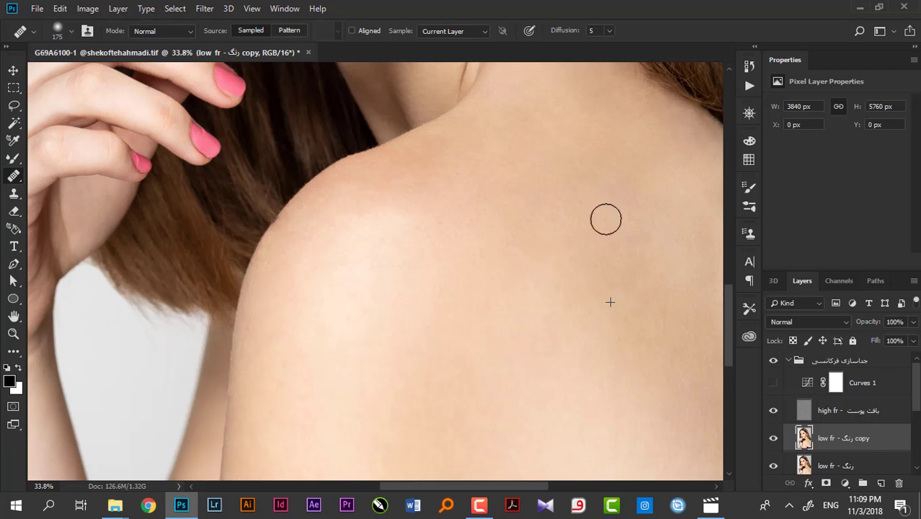
{"action": "left_click_drag", "start_coordinate": [603, 305], "coordinate": [513, 249]}
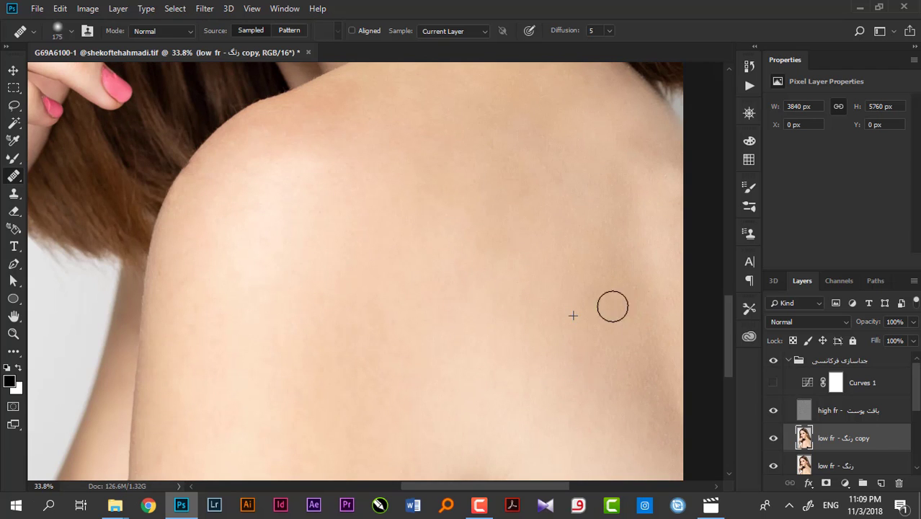
{"action": "left_click_drag", "start_coordinate": [498, 330], "coordinate": [490, 313]}
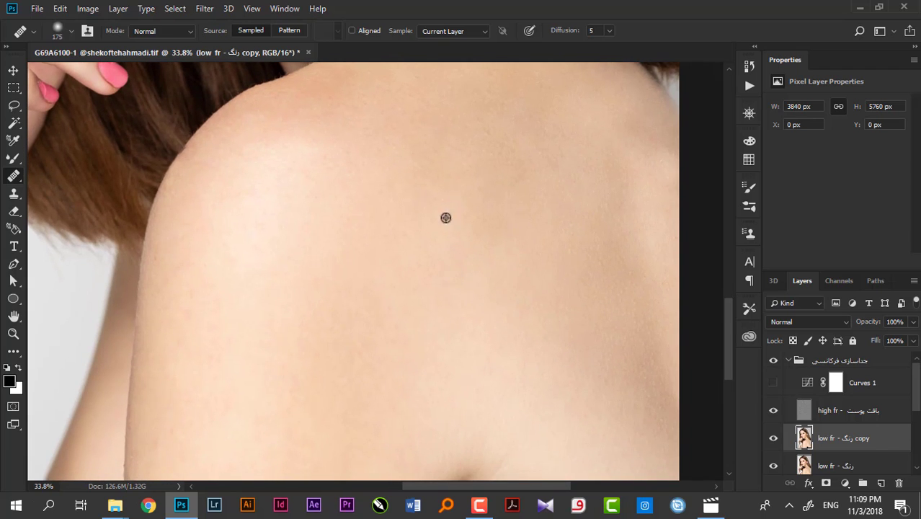
{"action": "left_click", "coordinate": [475, 265], "text": "alt"}
{"action": "left_click_drag", "start_coordinate": [393, 252], "coordinate": [380, 323]}
{"action": "left_click_drag", "start_coordinate": [421, 226], "coordinate": [410, 305]}
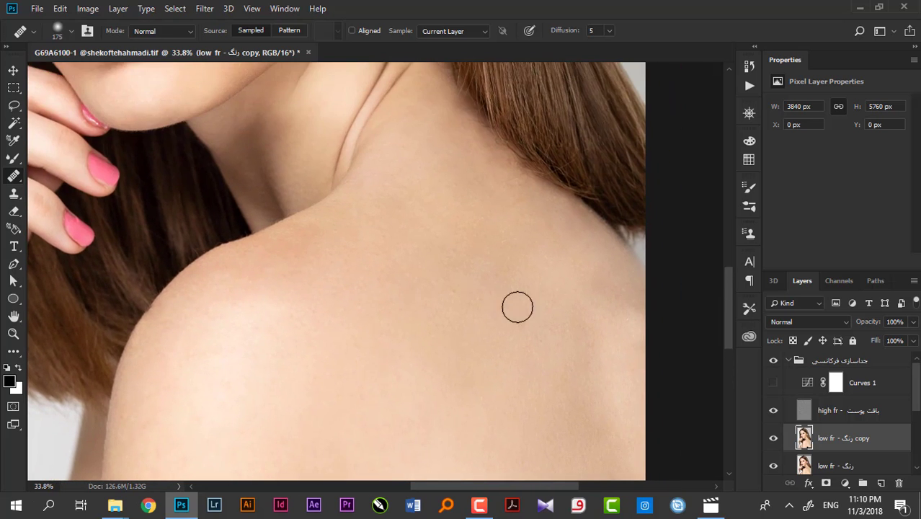
{"action": "left_click", "coordinate": [552, 293], "text": "alt"}
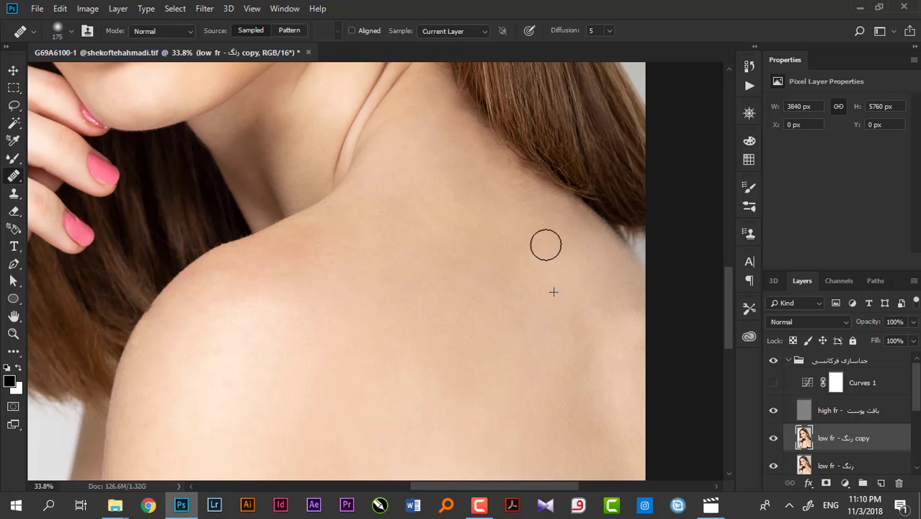
{"action": "mouse_move", "coordinate": [545, 245]}
{"action": "left_mouse_down"}
{"action": "mouse_move", "coordinate": [583, 282]}
{"action": "mouse_move", "coordinate": [649, 319]}
{"action": "left_mouse_up"}
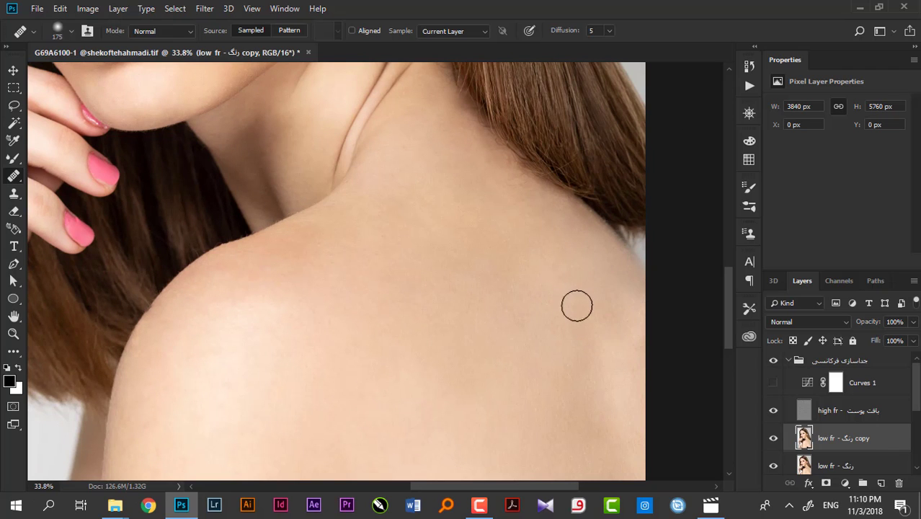
{"action": "mouse_move", "coordinate": [577, 306]}
{"action": "left_mouse_down"}
{"action": "mouse_move", "coordinate": [576, 269]}
{"action": "mouse_move", "coordinate": [611, 269]}
{"action": "mouse_move", "coordinate": [618, 309]}
{"action": "left_mouse_up"}
Smooth the skin across the neck, along the shoulder edge and on the lower shoulder
{"action": "mouse_move", "coordinate": [402, 197]}
{"action": "left_mouse_down"}
{"action": "mouse_move", "coordinate": [396, 171]}
{"action": "mouse_move", "coordinate": [298, 256]}
{"action": "mouse_move", "coordinate": [282, 253]}
{"action": "mouse_move", "coordinate": [321, 236]}
{"action": "mouse_move", "coordinate": [243, 284]}
{"action": "mouse_move", "coordinate": [317, 226]}
{"action": "left_mouse_up"}
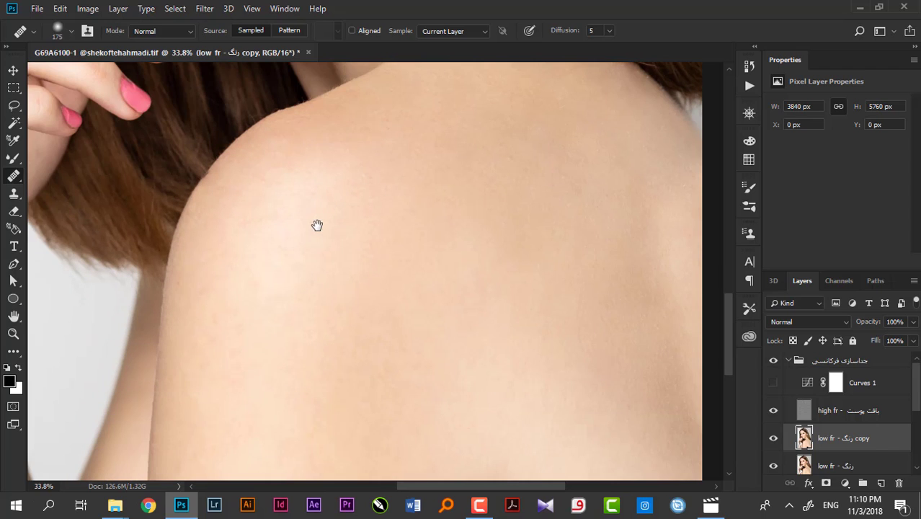
{"action": "mouse_move", "coordinate": [305, 160]}
{"action": "left_mouse_down"}
{"action": "mouse_move", "coordinate": [255, 188]}
{"action": "mouse_move", "coordinate": [249, 203]}
{"action": "mouse_move", "coordinate": [222, 183]}
{"action": "left_mouse_up"}
{"action": "left_click_drag", "start_coordinate": [274, 296], "coordinate": [270, 148]}
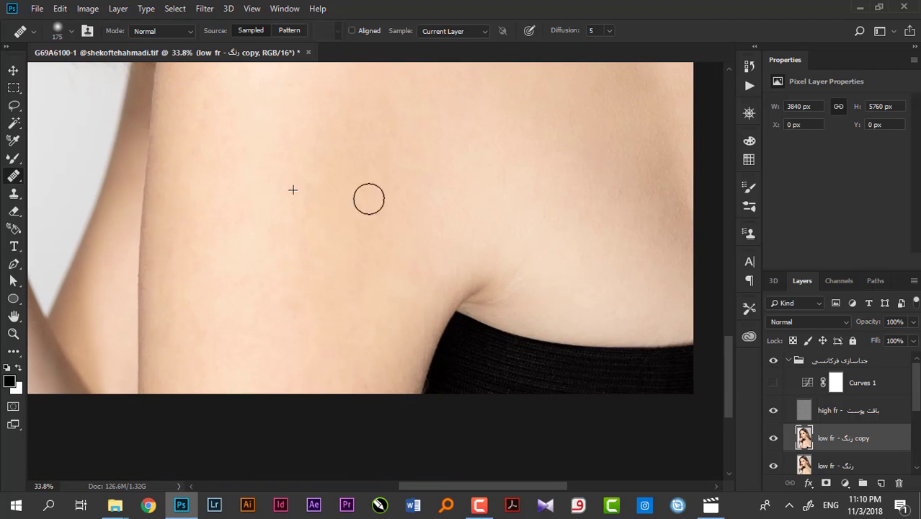
{"action": "left_click_drag", "start_coordinate": [368, 198], "coordinate": [320, 217]}
{"action": "left_click_drag", "start_coordinate": [357, 150], "coordinate": [318, 211]}
Resample clean skin and heal the remaining patches down the shoulder's left edge
{"action": "left_click", "coordinate": [268, 142], "text": "alt"}
{"action": "mouse_move", "coordinate": [368, 180]}
{"action": "left_mouse_down"}
{"action": "mouse_move", "coordinate": [346, 321]}
{"action": "mouse_move", "coordinate": [359, 350]}
{"action": "left_mouse_up"}
{"action": "mouse_move", "coordinate": [313, 179]}
{"action": "left_mouse_down"}
{"action": "mouse_move", "coordinate": [320, 196]}
{"action": "mouse_move", "coordinate": [301, 217]}
{"action": "mouse_move", "coordinate": [296, 187]}
{"action": "mouse_move", "coordinate": [274, 330]}
{"action": "mouse_move", "coordinate": [234, 378]}
{"action": "mouse_move", "coordinate": [256, 336]}
{"action": "mouse_move", "coordinate": [239, 238]}
{"action": "mouse_move", "coordinate": [256, 294]}
{"action": "left_mouse_up"}
{"action": "left_click", "coordinate": [284, 120], "text": "alt"}
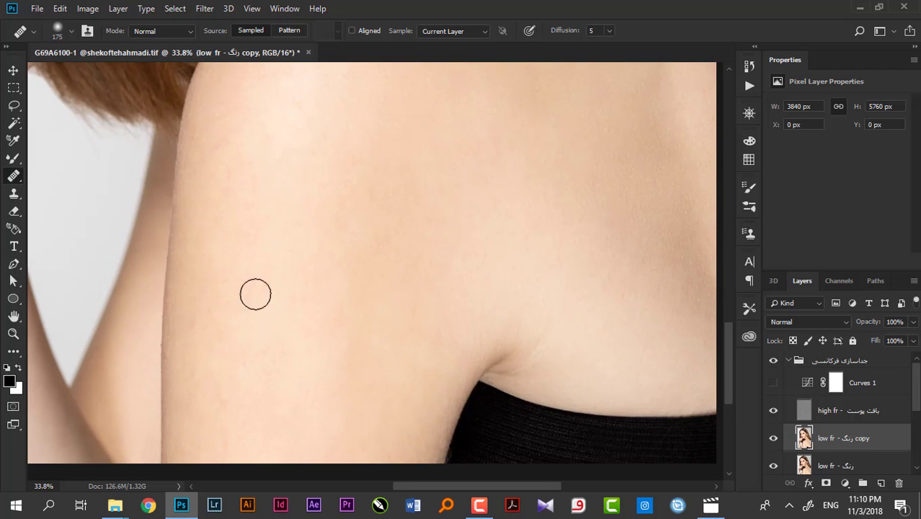
{"action": "left_click", "coordinate": [285, 244], "text": "alt"}
{"action": "mouse_move", "coordinate": [251, 171]}
{"action": "left_mouse_down"}
{"action": "mouse_move", "coordinate": [249, 325]}
{"action": "mouse_move", "coordinate": [222, 372]}
{"action": "left_mouse_up"}
{"action": "mouse_move", "coordinate": [249, 180]}
{"action": "left_mouse_down"}
{"action": "mouse_move", "coordinate": [193, 313]}
{"action": "mouse_move", "coordinate": [196, 386]}
{"action": "left_mouse_up"}
Heal uneven tone up and down the forearm, then pan back up to the face
{"action": "mouse_move", "coordinate": [210, 290]}
{"action": "left_mouse_down"}
{"action": "mouse_move", "coordinate": [189, 447]}
{"action": "mouse_move", "coordinate": [496, 319]}
{"action": "left_mouse_up"}
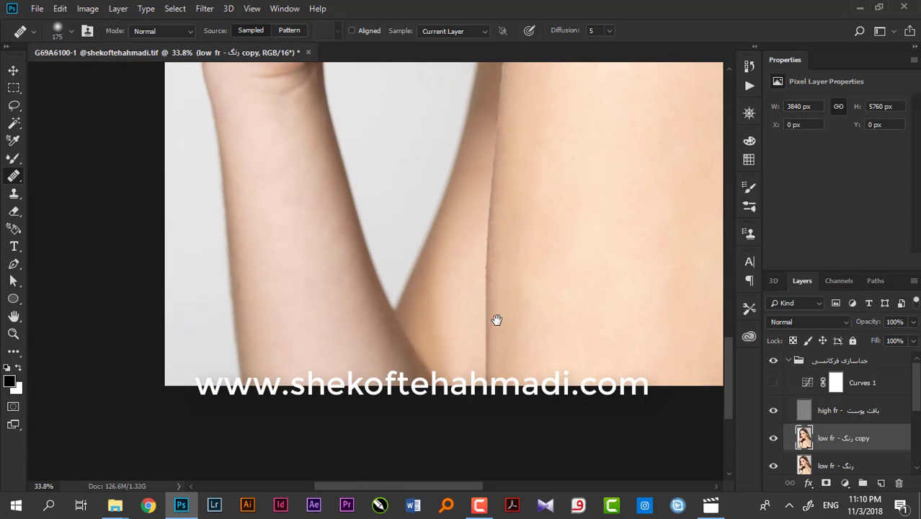
{"action": "left_click_drag", "start_coordinate": [384, 286], "coordinate": [406, 342]}
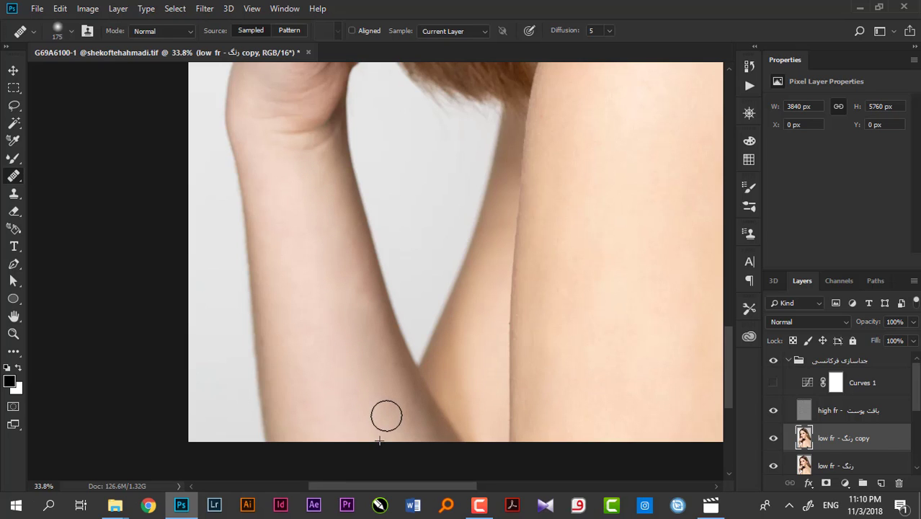
{"action": "left_click_drag", "start_coordinate": [362, 321], "coordinate": [318, 153]}
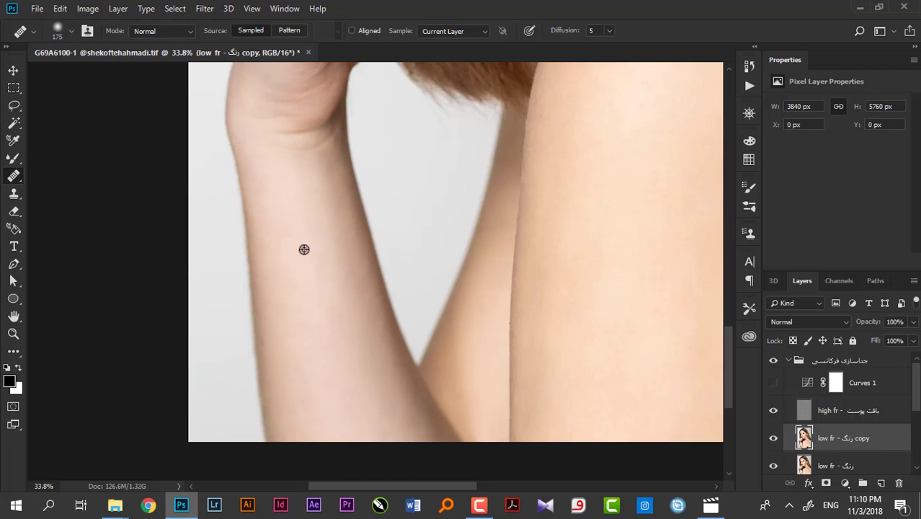
{"action": "left_click_drag", "start_coordinate": [284, 325], "coordinate": [330, 402]}
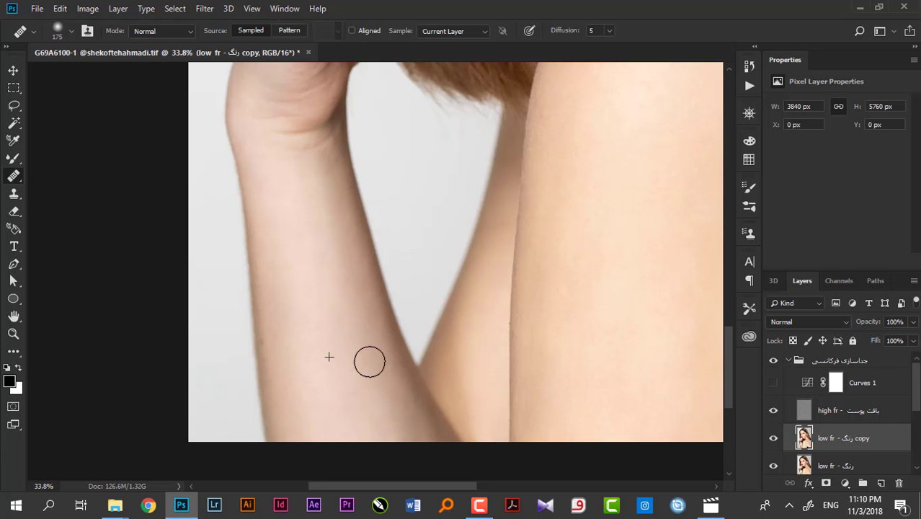
{"action": "left_click_drag", "start_coordinate": [369, 361], "coordinate": [376, 434]}
{"action": "mouse_move", "coordinate": [292, 245]}
{"action": "left_mouse_down"}
{"action": "mouse_move", "coordinate": [309, 354]}
{"action": "mouse_move", "coordinate": [315, 343]}
{"action": "mouse_move", "coordinate": [279, 384]}
{"action": "mouse_move", "coordinate": [333, 323]}
{"action": "left_mouse_up"}
{"action": "left_click_drag", "start_coordinate": [408, 108], "coordinate": [410, 267]}
{"action": "mouse_move", "coordinate": [375, 144]}
{"action": "left_mouse_down"}
{"action": "mouse_move", "coordinate": [375, 215]}
{"action": "mouse_move", "coordinate": [323, 129]}
{"action": "left_mouse_up"}
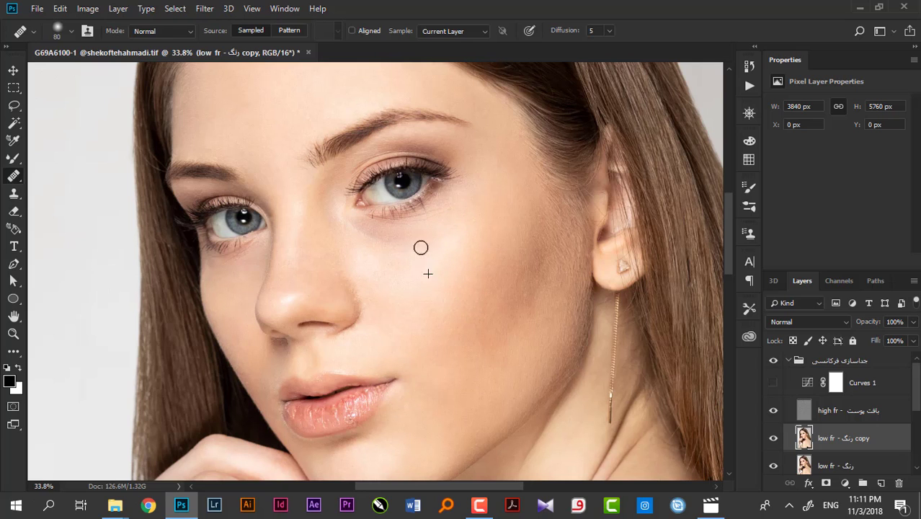
Zoom in on the eyebrow and smooth the skin around and along the brow
{"action": "left_click_drag", "start_coordinate": [433, 314], "coordinate": [440, 260]}
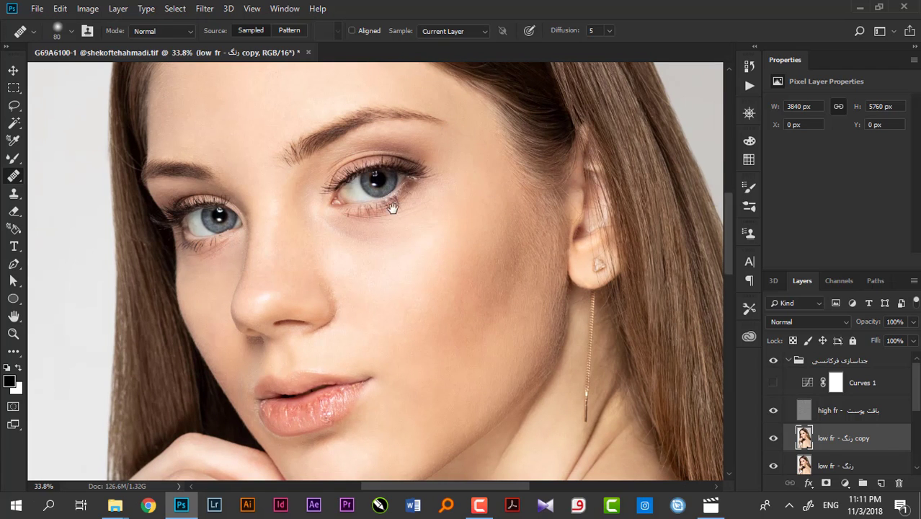
{"action": "left_click_drag", "start_coordinate": [392, 209], "coordinate": [393, 296]}
{"action": "left_click_drag", "start_coordinate": [324, 226], "coordinate": [424, 241]}
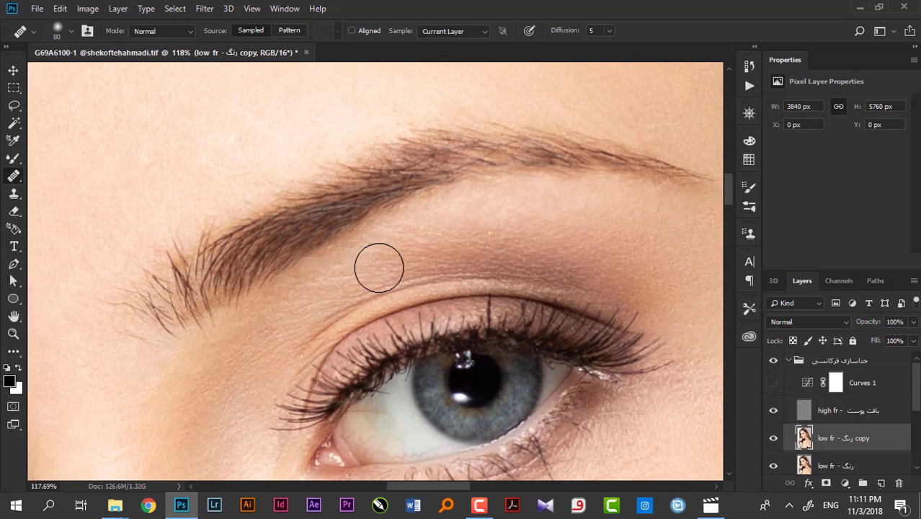
{"action": "left_click_drag", "start_coordinate": [371, 265], "coordinate": [325, 296]}
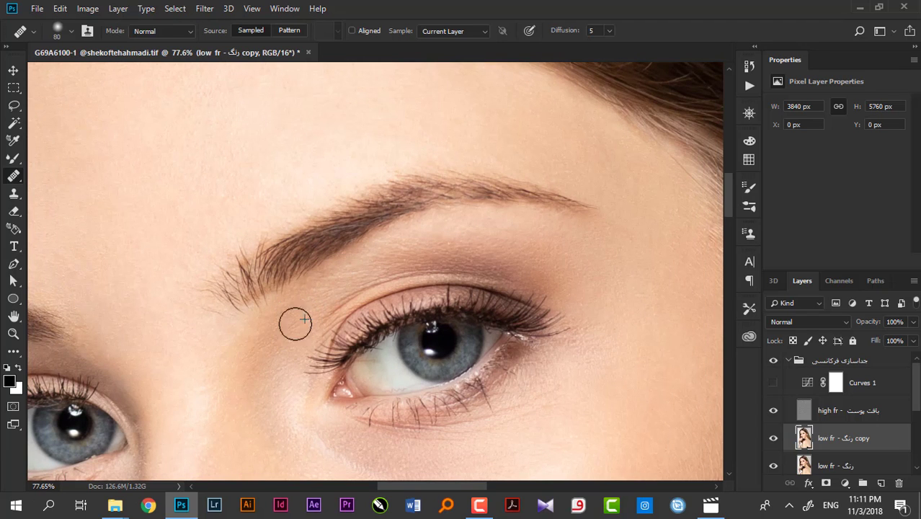
{"action": "mouse_move", "coordinate": [263, 366]}
{"action": "left_mouse_down"}
{"action": "mouse_move", "coordinate": [292, 307]}
{"action": "mouse_move", "coordinate": [263, 298]}
{"action": "left_mouse_up"}
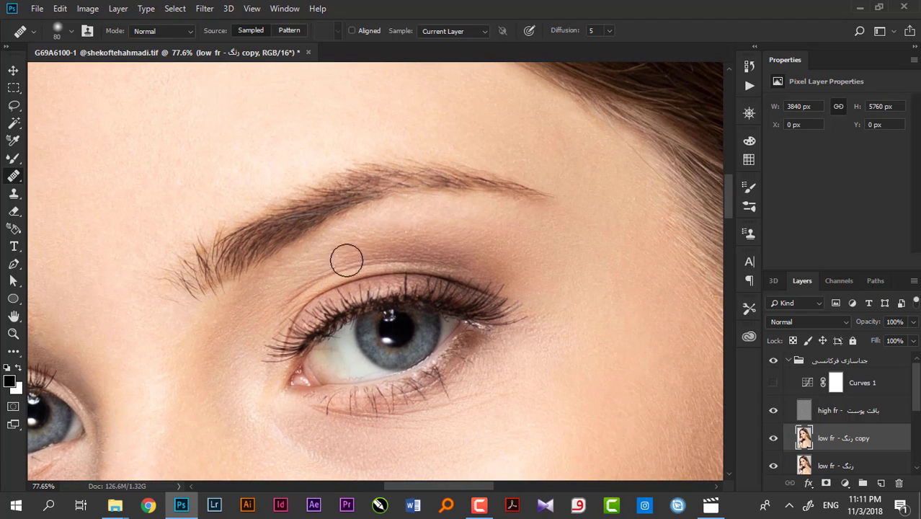
{"action": "left_click_drag", "start_coordinate": [362, 236], "coordinate": [365, 251]}
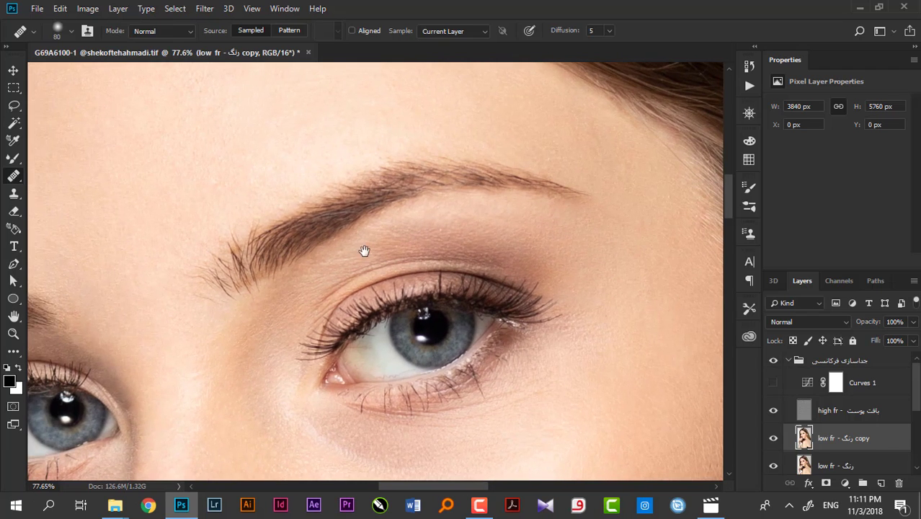
{"action": "mouse_move", "coordinate": [547, 217]}
{"action": "left_mouse_down"}
{"action": "mouse_move", "coordinate": [609, 219]}
{"action": "mouse_move", "coordinate": [480, 211]}
{"action": "left_mouse_up"}
Heal patches across the forehead, then zoom out to 23.9% to view the whole face
{"action": "left_click_drag", "start_coordinate": [295, 66], "coordinate": [356, 164]}
{"action": "left_click_drag", "start_coordinate": [439, 209], "coordinate": [503, 241]}
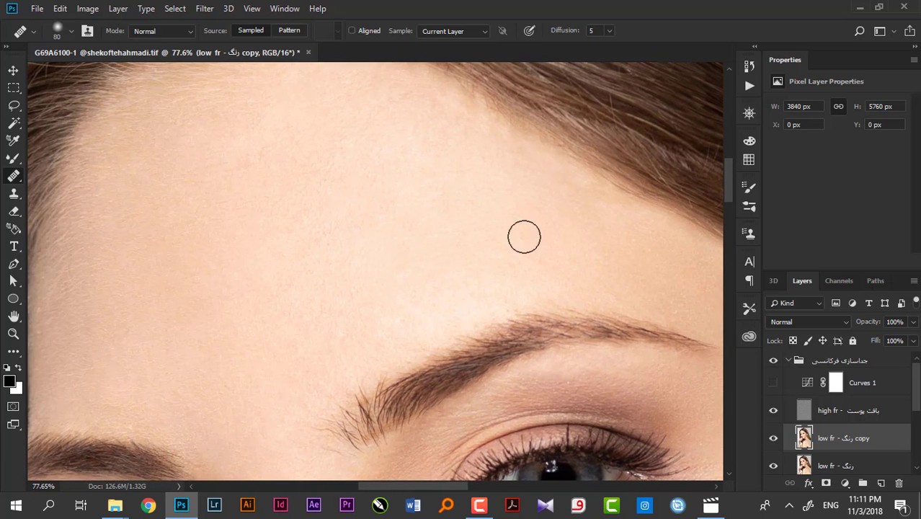
{"action": "left_click", "coordinate": [541, 221], "text": "alt"}
{"action": "mouse_move", "coordinate": [583, 203]}
{"action": "left_mouse_down"}
{"action": "mouse_move", "coordinate": [614, 231]}
{"action": "mouse_move", "coordinate": [561, 179]}
{"action": "mouse_move", "coordinate": [594, 231]}
{"action": "left_mouse_up"}
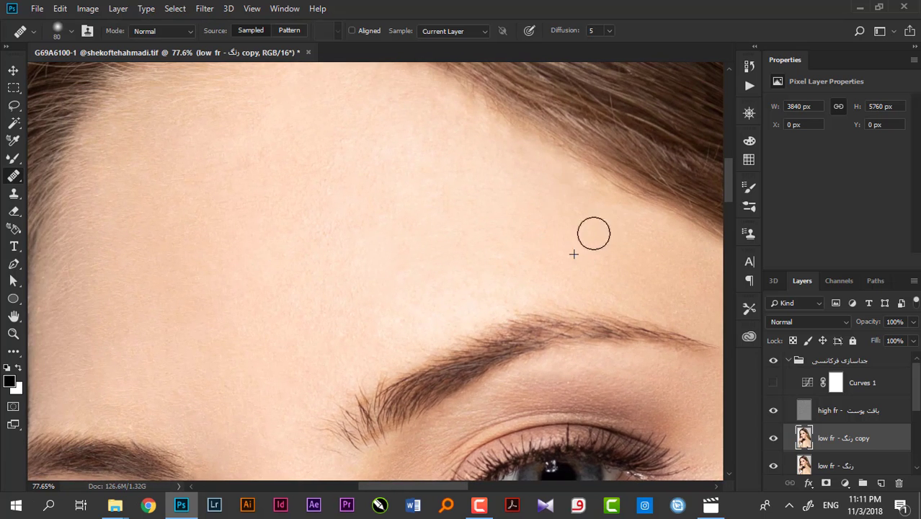
{"action": "left_click_drag", "start_coordinate": [548, 186], "coordinate": [580, 222]}
{"action": "mouse_move", "coordinate": [381, 259]}
{"action": "left_mouse_down"}
{"action": "mouse_move", "coordinate": [323, 326]}
{"action": "mouse_move", "coordinate": [364, 323]}
{"action": "mouse_move", "coordinate": [339, 241]}
{"action": "left_mouse_up"}
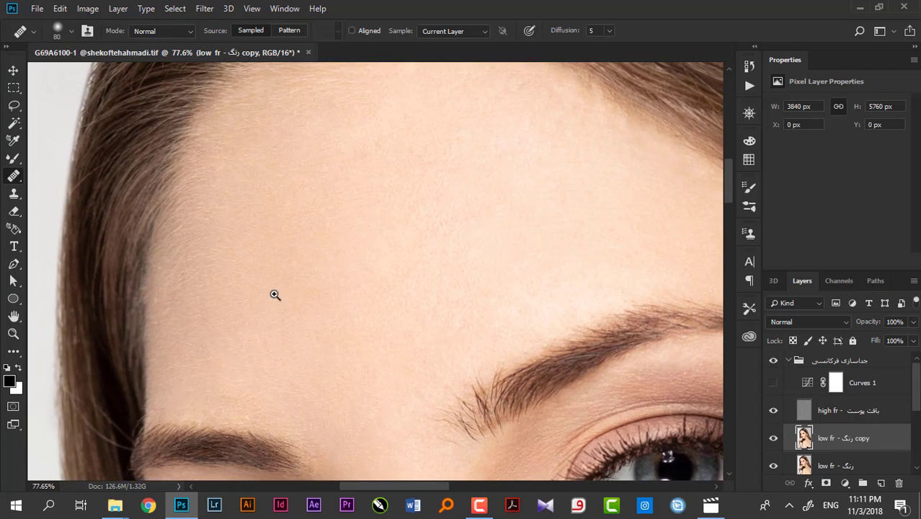
{"action": "mouse_move", "coordinate": [275, 295]}
{"action": "left_mouse_down"}
{"action": "mouse_move", "coordinate": [229, 315]}
{"action": "mouse_move", "coordinate": [264, 269]}
{"action": "left_mouse_up"}
{"action": "mouse_move", "coordinate": [337, 299]}
{"action": "left_mouse_down"}
{"action": "mouse_move", "coordinate": [299, 306]}
{"action": "mouse_move", "coordinate": [300, 249]}
{"action": "mouse_move", "coordinate": [307, 258]}
{"action": "left_mouse_up"}
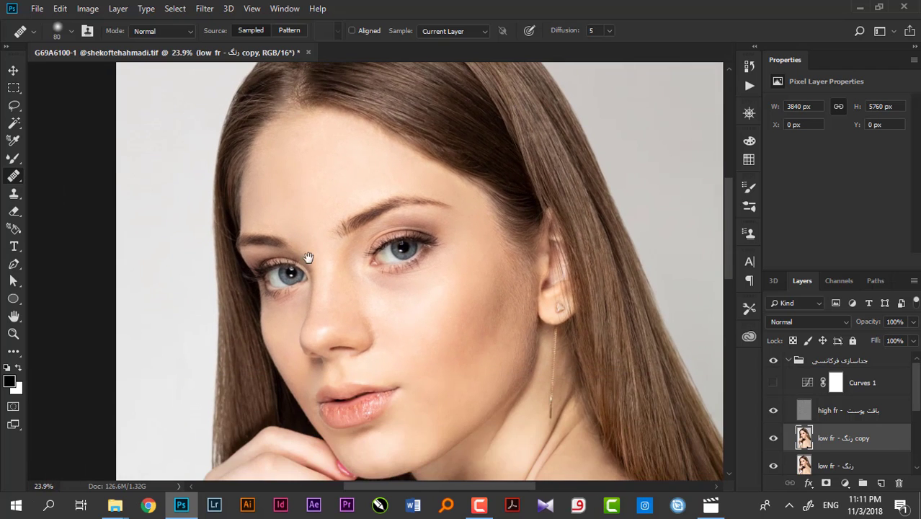
{"action": "left_click", "coordinate": [773, 438]}
{"action": "left_click", "coordinate": [772, 438]}
{"action": "left_click", "coordinate": [772, 439]}
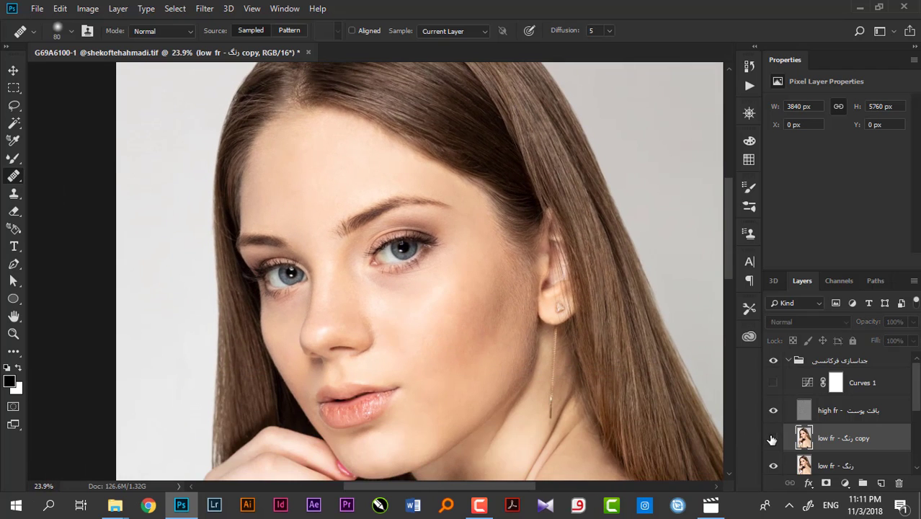
{"action": "left_click", "coordinate": [772, 438]}
{"action": "left_click", "coordinate": [772, 439]}
{"action": "left_click", "coordinate": [772, 438]}
{"action": "left_click", "coordinate": [772, 439]}
{"action": "left_click", "coordinate": [772, 438]}
{"action": "left_click", "coordinate": [773, 439]}
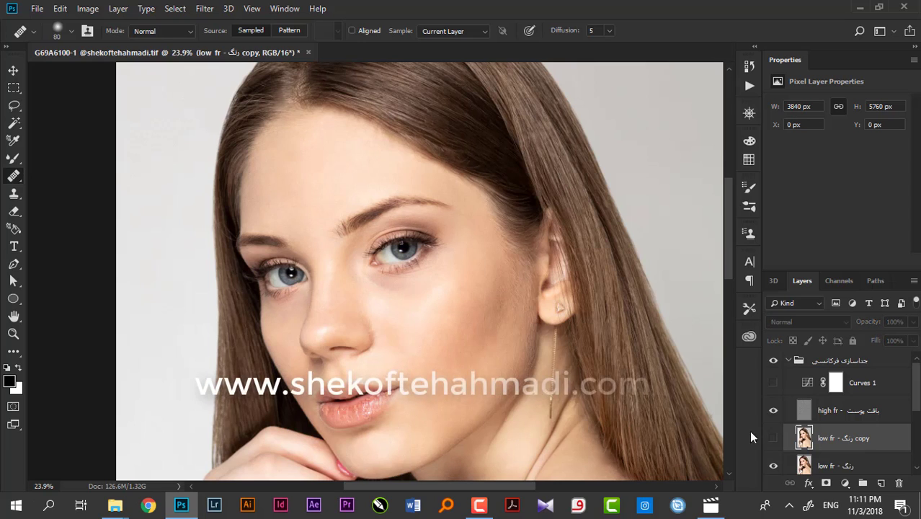
{"action": "left_click_drag", "start_coordinate": [470, 303], "coordinate": [414, 272]}
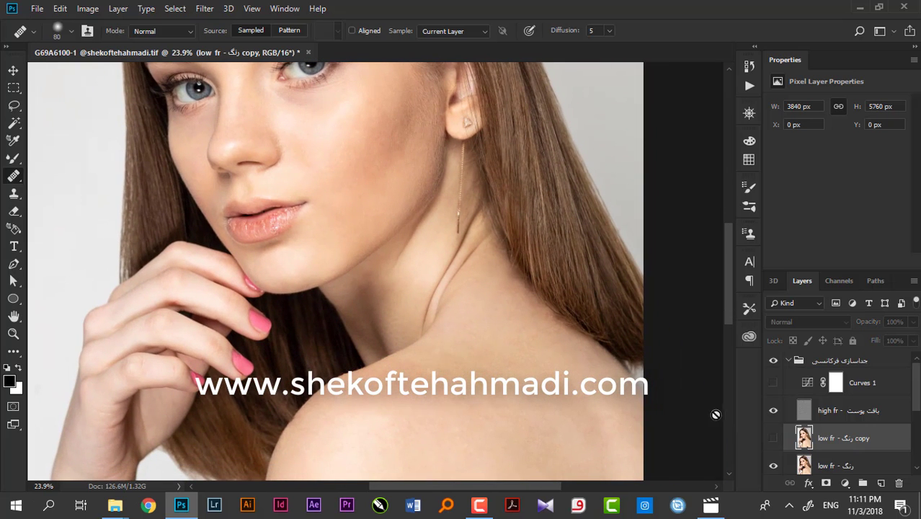
{"action": "left_click", "coordinate": [772, 439]}
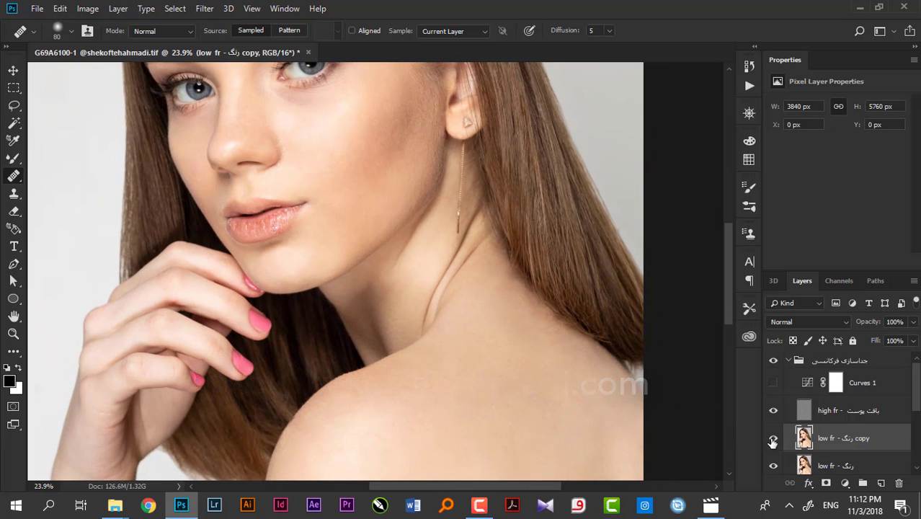
{"action": "left_click", "coordinate": [773, 439]}
{"action": "left_click_drag", "start_coordinate": [610, 413], "coordinate": [556, 259]}
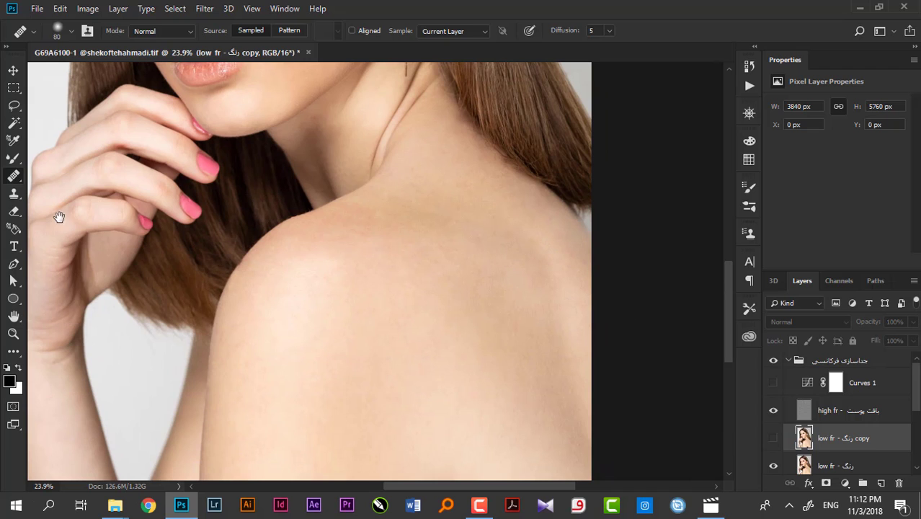
{"action": "left_click", "coordinate": [772, 440]}
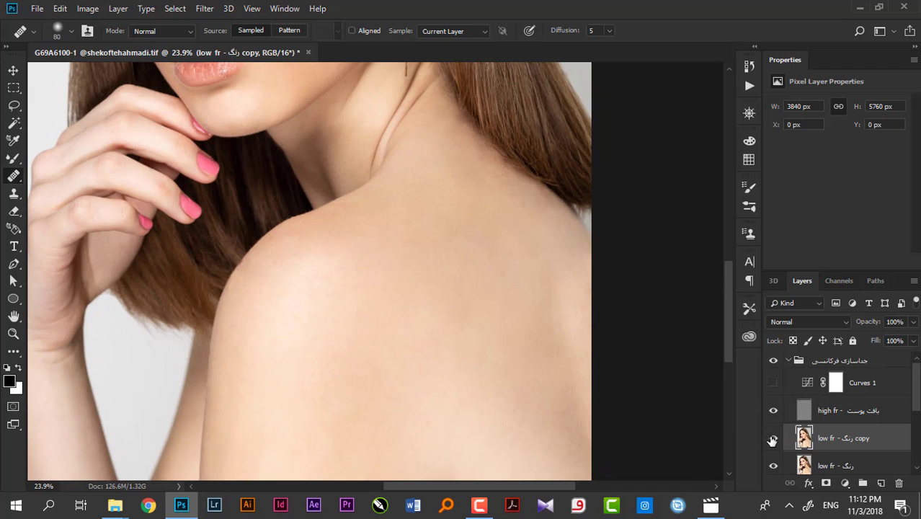
{"action": "left_click", "coordinate": [772, 440]}
{"action": "left_click", "coordinate": [772, 440]}
{"action": "left_click_drag", "start_coordinate": [422, 363], "coordinate": [484, 298]}
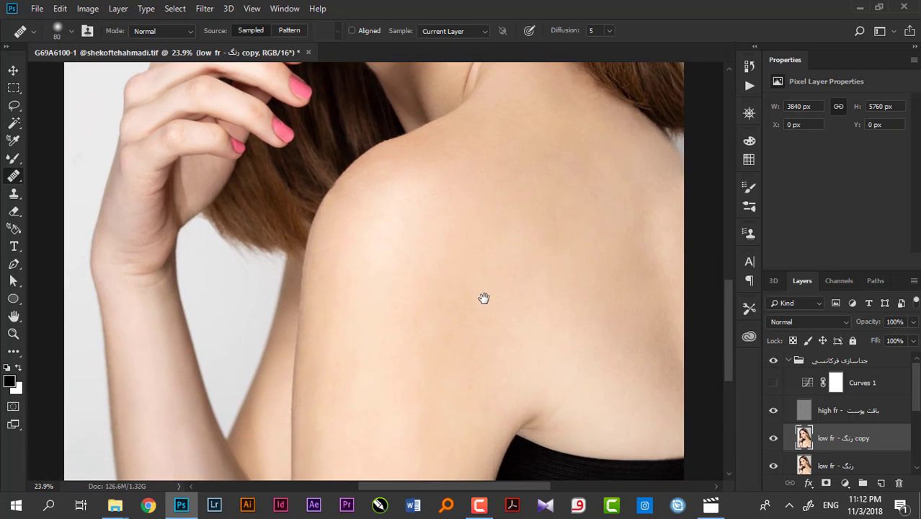
{"action": "left_click", "coordinate": [774, 439]}
{"action": "left_click", "coordinate": [774, 439]}
{"action": "left_click", "coordinate": [773, 439]}
{"action": "left_click", "coordinate": [774, 440]}
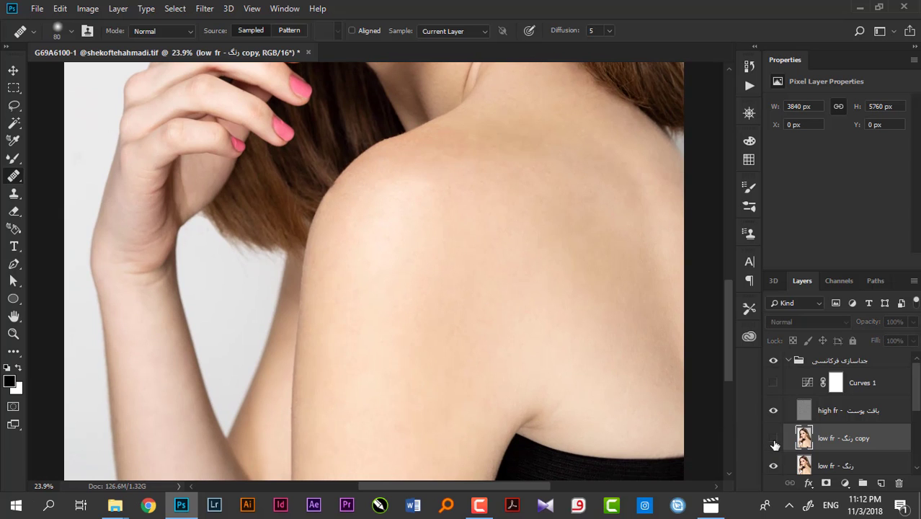
{"action": "left_click", "coordinate": [774, 440]}
{"action": "left_click_drag", "start_coordinate": [634, 360], "coordinate": [535, 387]}
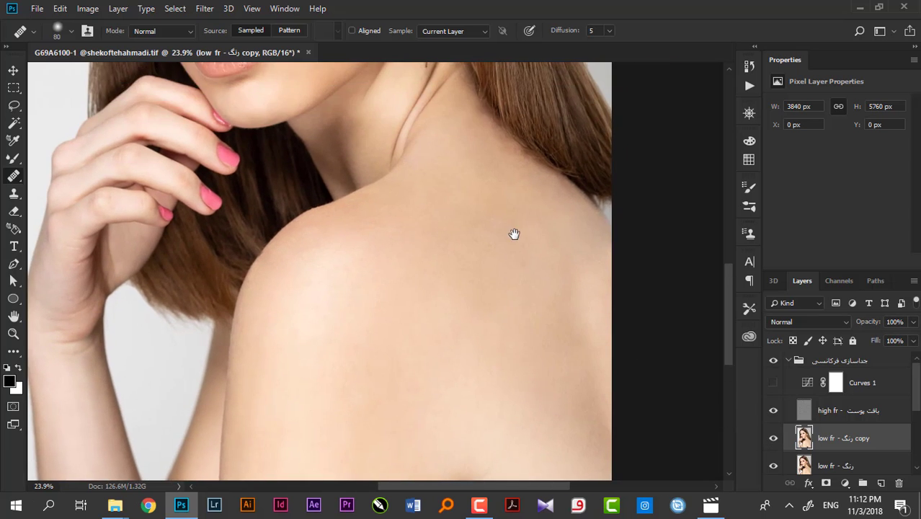
{"action": "mouse_move", "coordinate": [514, 233]}
{"action": "left_mouse_down"}
{"action": "mouse_move", "coordinate": [543, 311]}
{"action": "mouse_move", "coordinate": [538, 346]}
{"action": "mouse_move", "coordinate": [732, 389]}
{"action": "left_mouse_up"}
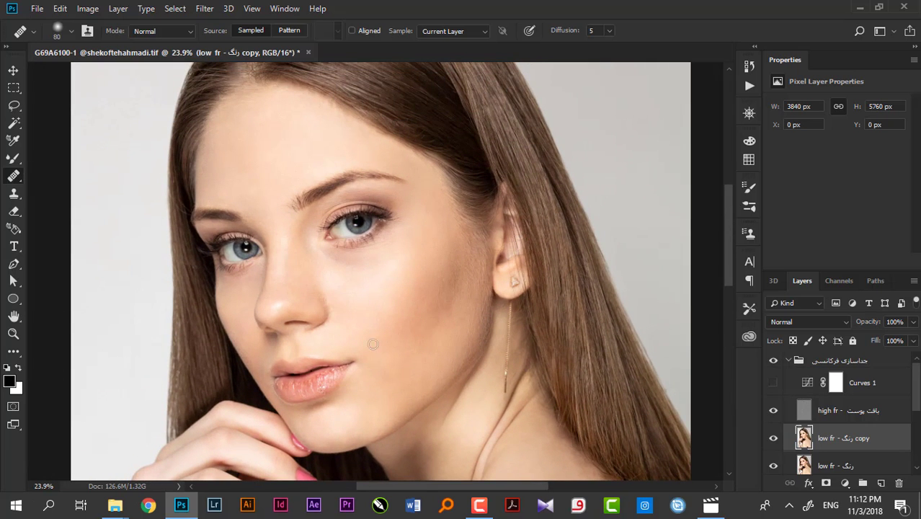
Switch to the Mixer Brush and choose the 31 px soft round brush tip
{"action": "left_click", "coordinate": [13, 158]}
{"action": "right_click", "coordinate": [14, 157]}
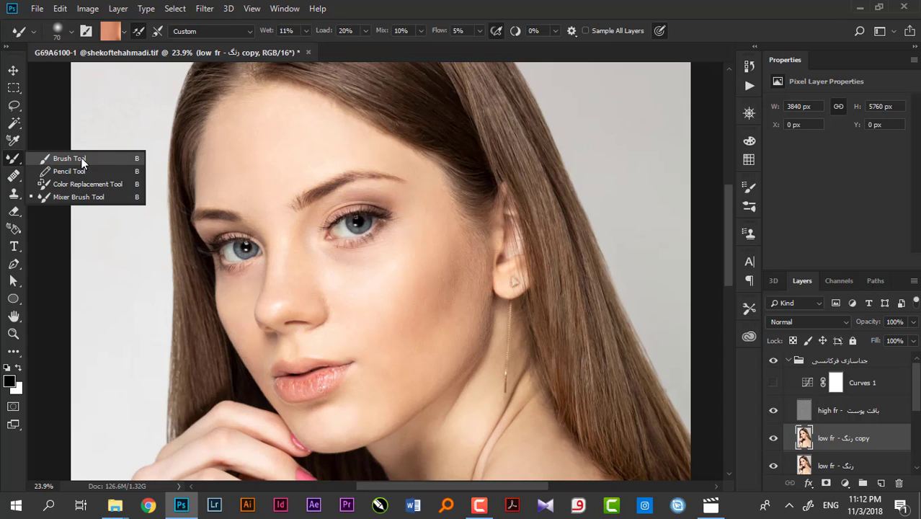
{"action": "left_click", "coordinate": [92, 199]}
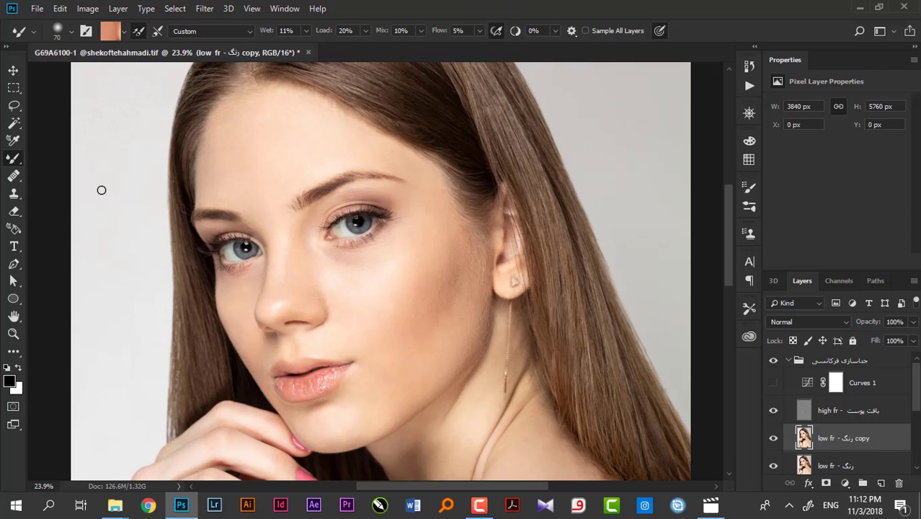
{"action": "left_click", "coordinate": [125, 34]}
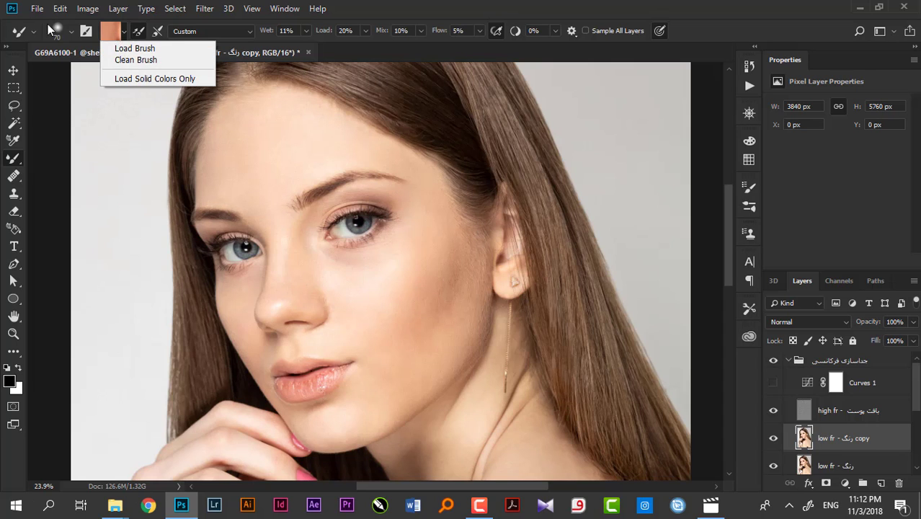
{"action": "left_click", "coordinate": [74, 30]}
{"action": "left_click", "coordinate": [73, 30]}
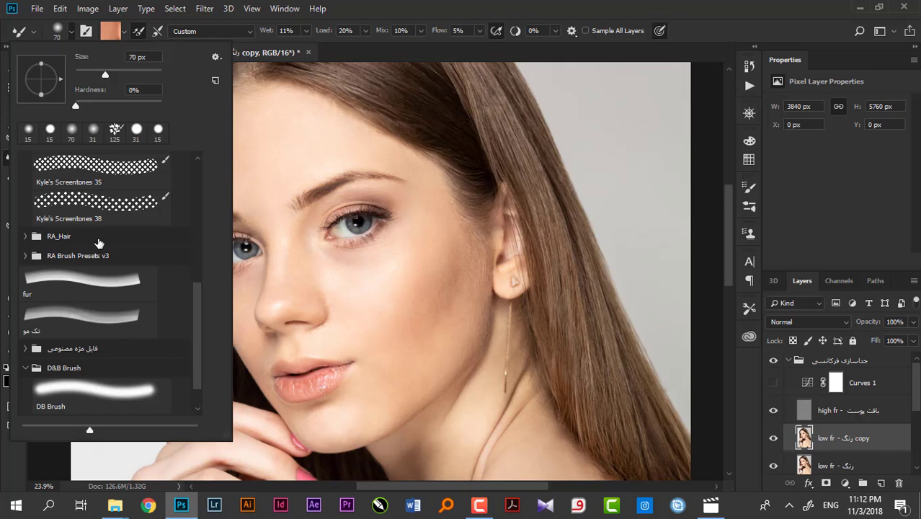
{"action": "left_click", "coordinate": [89, 132]}
{"action": "left_click", "coordinate": [124, 32]}
{"action": "left_click", "coordinate": [109, 158]}
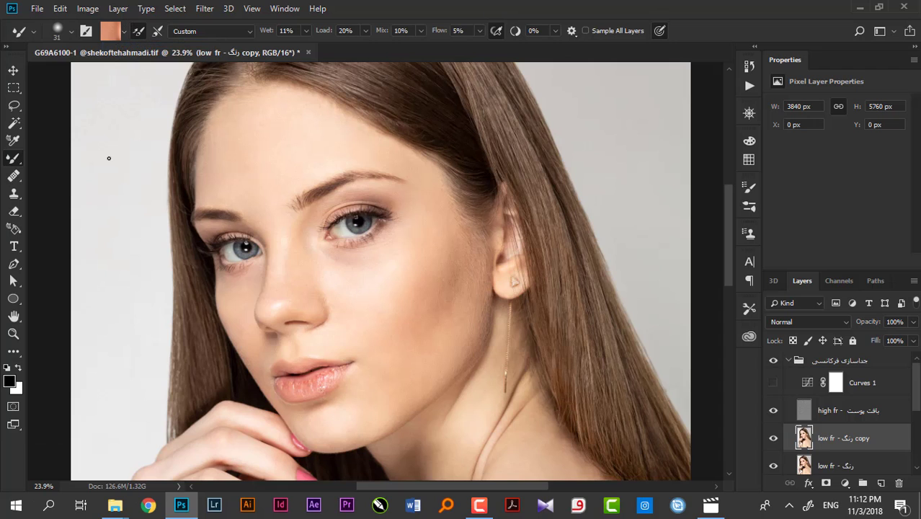
Clean the brush and load skin colour sampled from the cheek, checking the high fr layer
{"action": "left_click", "coordinate": [124, 31]}
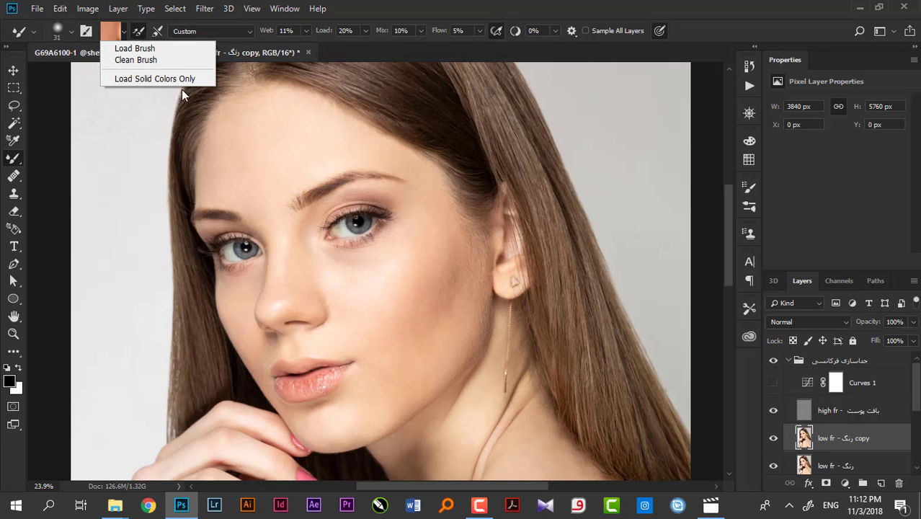
{"action": "left_click", "coordinate": [149, 62]}
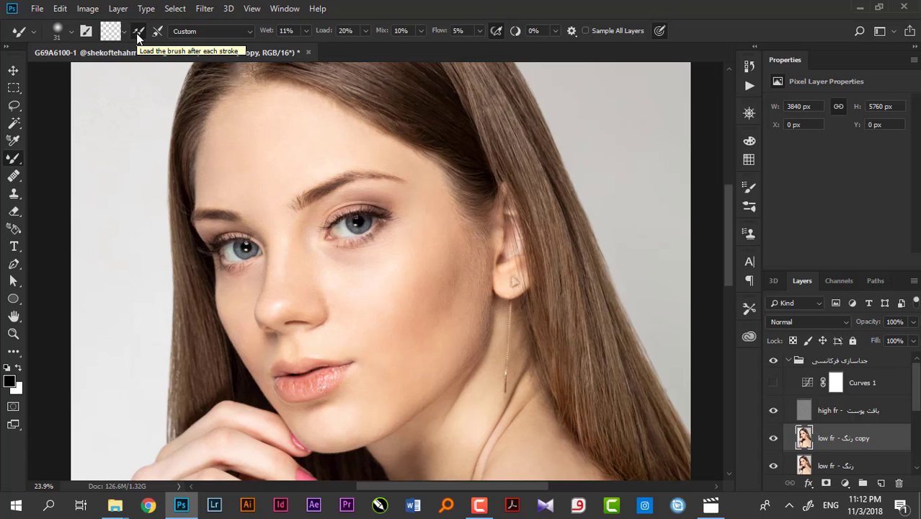
{"action": "left_click", "coordinate": [377, 304], "text": "alt"}
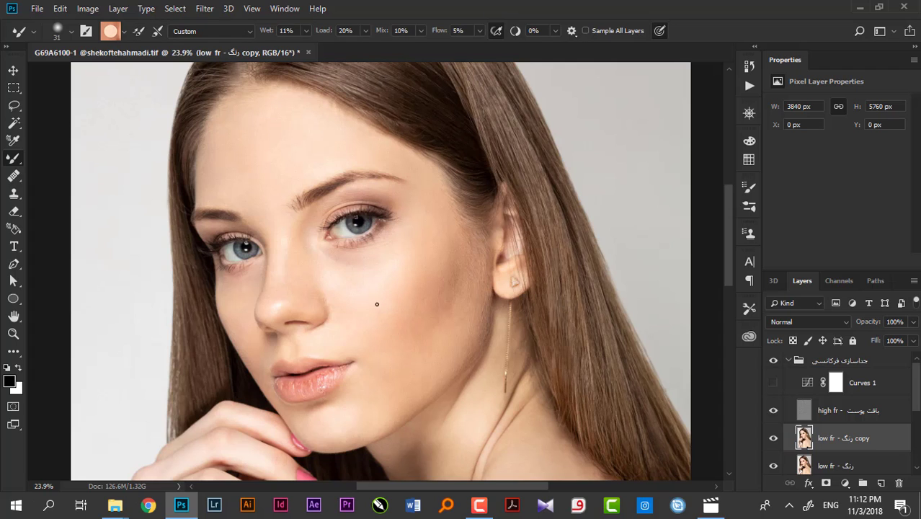
{"action": "left_click", "coordinate": [774, 411]}
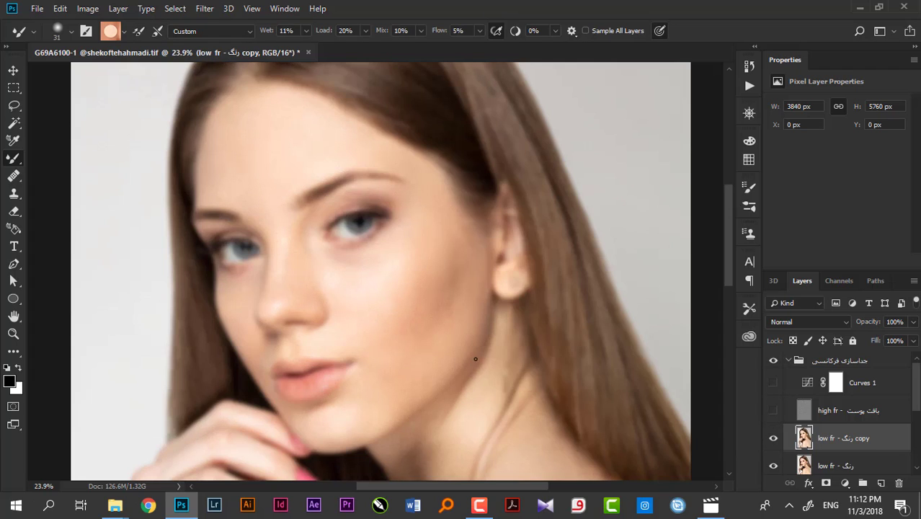
{"action": "left_click", "coordinate": [774, 410]}
Raise Flow to 84% and paint light skin-tone test strokes on the cheek
{"action": "left_click", "coordinate": [389, 275], "text": "alt"}
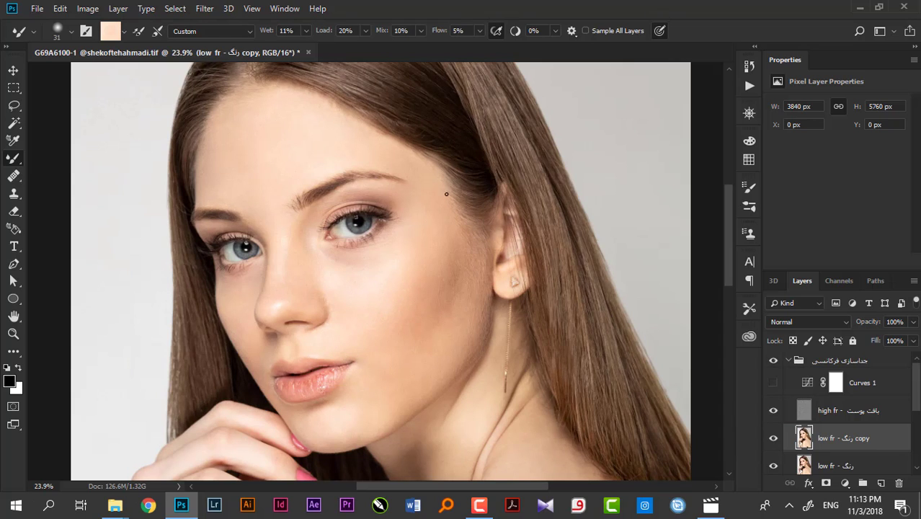
{"action": "left_click_drag", "start_coordinate": [438, 31], "coordinate": [485, 40]}
{"action": "left_click", "coordinate": [404, 268], "text": "alt"}
{"action": "left_click_drag", "start_coordinate": [428, 303], "coordinate": [427, 314]}
{"action": "left_click", "coordinate": [425, 249], "text": "alt"}
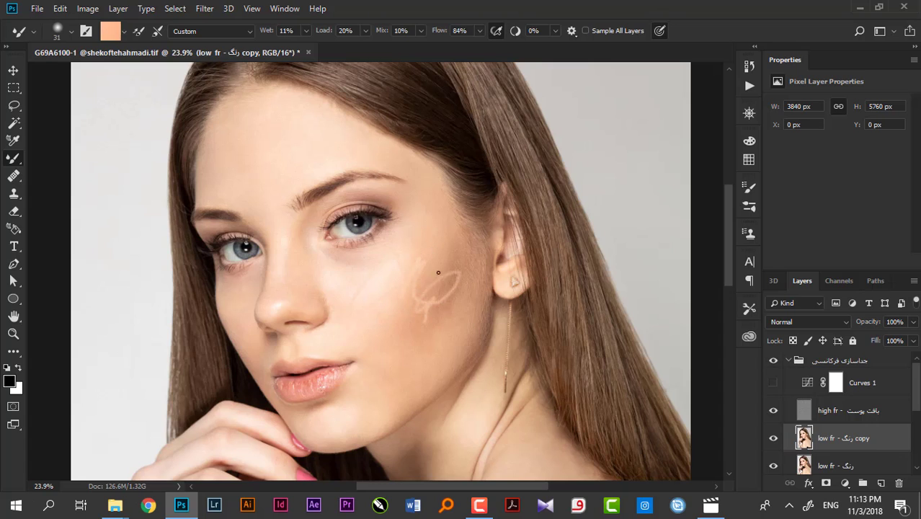
{"action": "mouse_move", "coordinate": [437, 264]}
{"action": "left_mouse_down"}
{"action": "mouse_move", "coordinate": [444, 297]}
{"action": "mouse_move", "coordinate": [462, 274]}
{"action": "left_mouse_up"}
{"action": "left_click", "coordinate": [418, 206], "text": "alt"}
Try a dark hair-colour stroke, then undo all test strokes and show the History panel
{"action": "left_click", "coordinate": [428, 113], "text": "alt"}
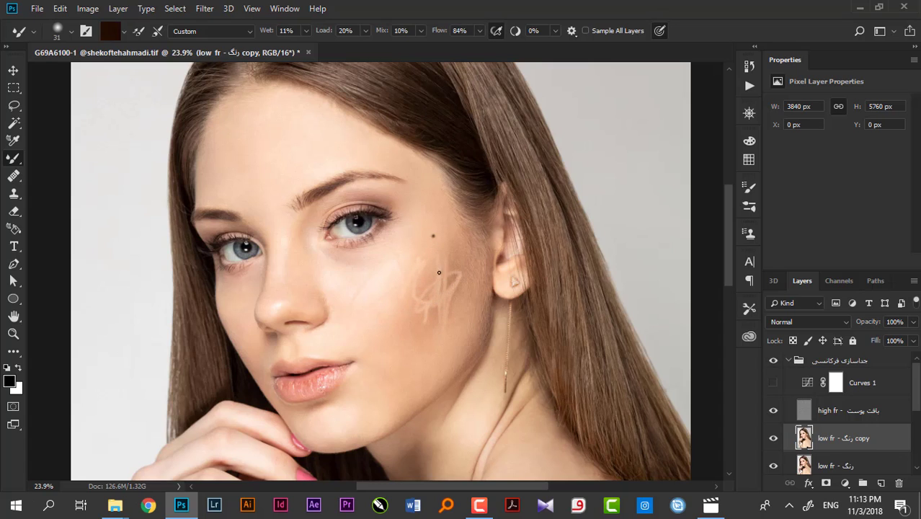
{"action": "left_click_drag", "start_coordinate": [433, 235], "coordinate": [428, 293]}
{"action": "left_click", "coordinate": [317, 308], "text": "alt"}
{"action": "key", "text": "ctrl+z"}
{"action": "key", "text": "ctrl+z"}
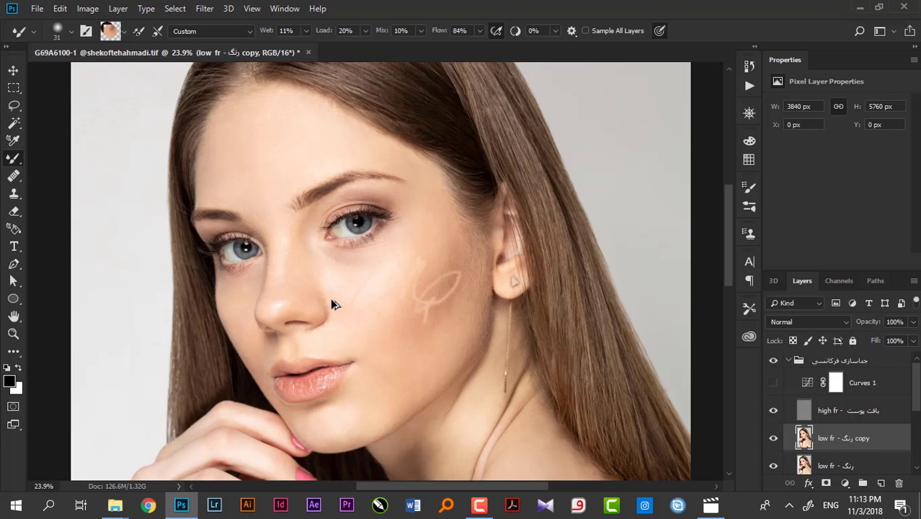
{"action": "key", "text": "ctrl+z"}
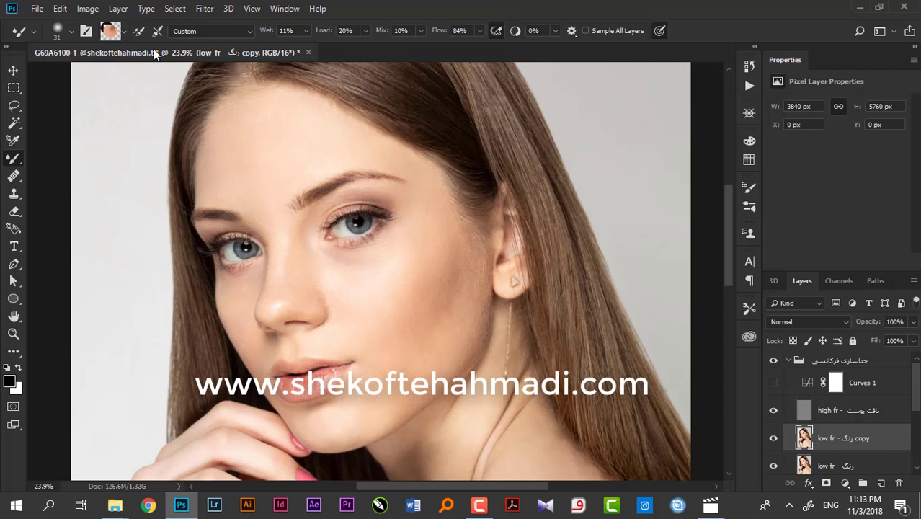
{"action": "left_click", "coordinate": [749, 69]}
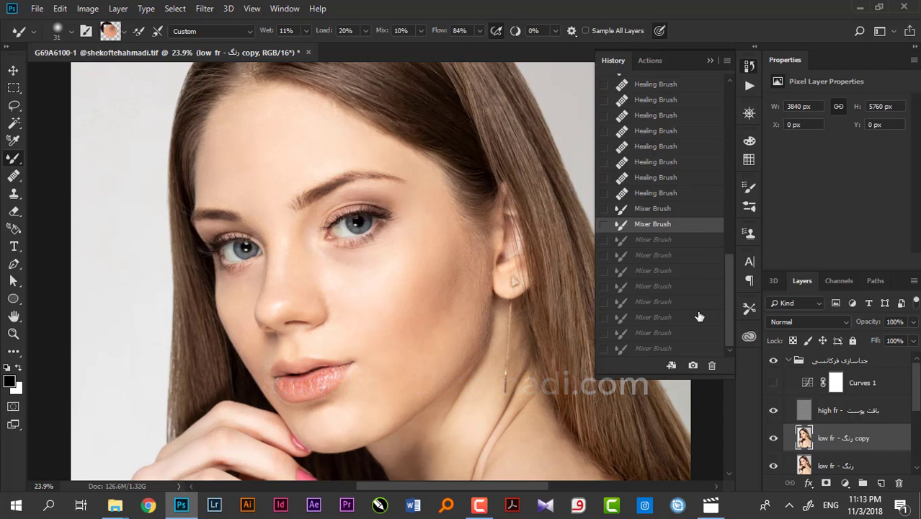
Revert to the last Healing Brush history state and empty the mixer brush of paint
{"action": "left_click", "coordinate": [653, 194]}
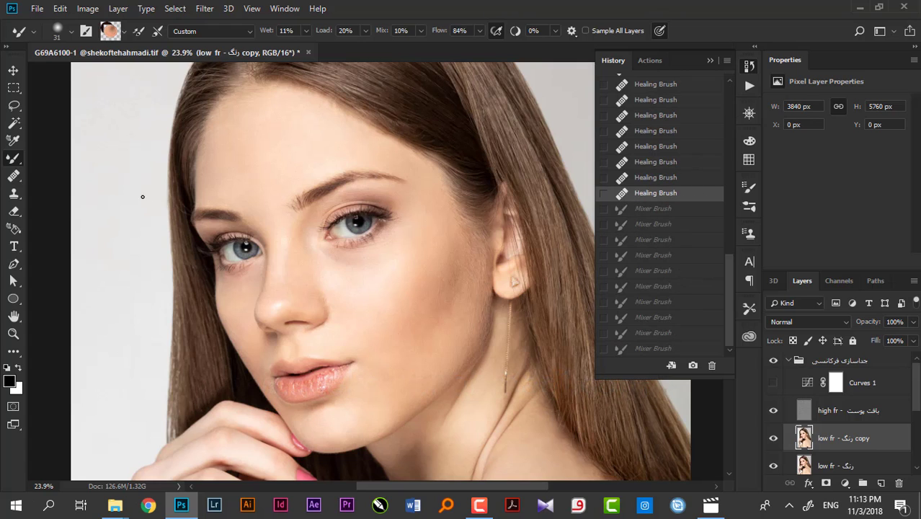
{"action": "left_click", "coordinate": [124, 32]}
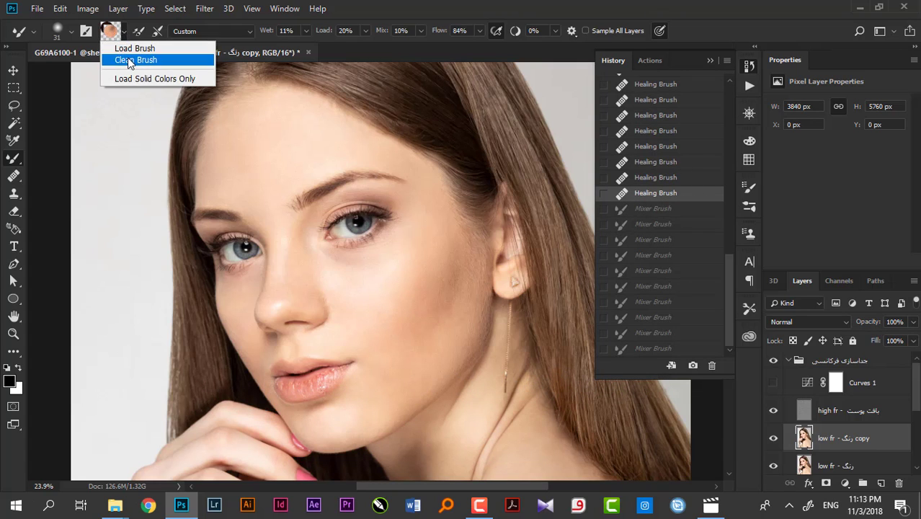
{"action": "left_click", "coordinate": [137, 59]}
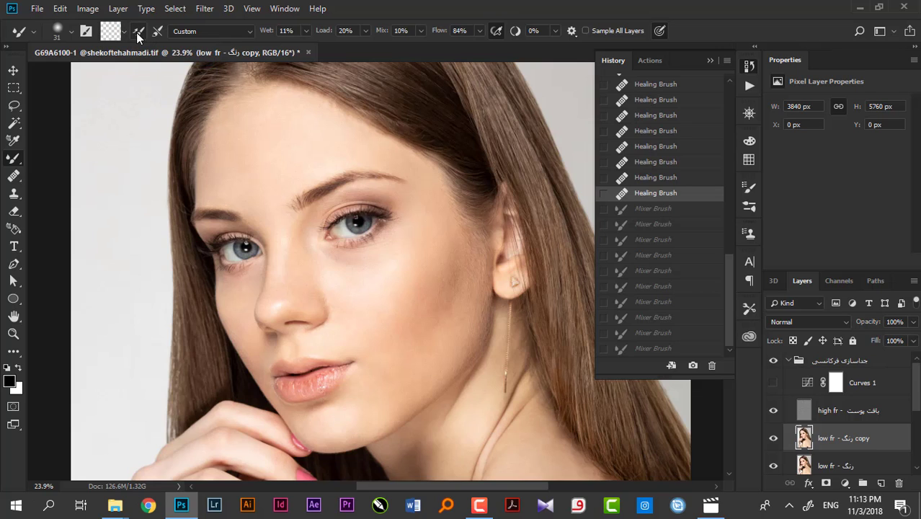
{"action": "left_click", "coordinate": [138, 33]}
{"action": "left_click", "coordinate": [125, 36]}
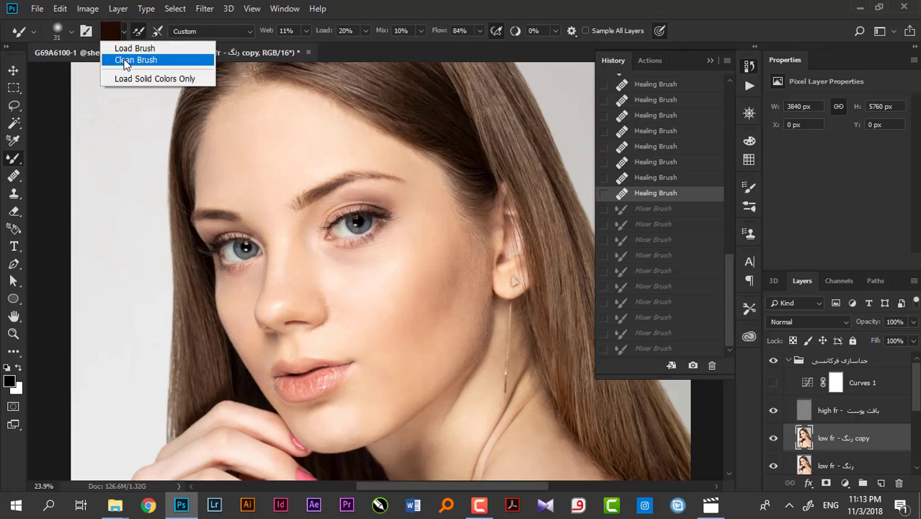
{"action": "left_click", "coordinate": [128, 59]}
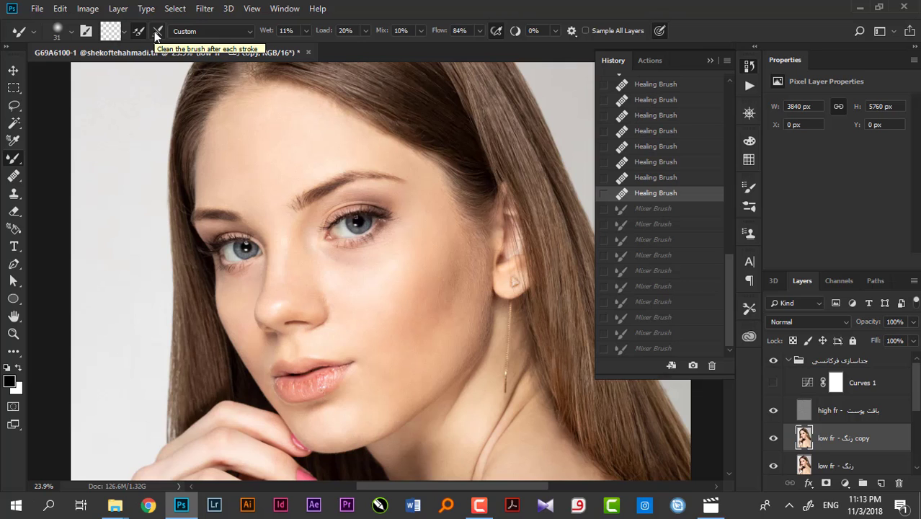
Trial the Very Wet preset with a stroke on the eyebrow, then undo it
{"action": "left_click", "coordinate": [212, 31]}
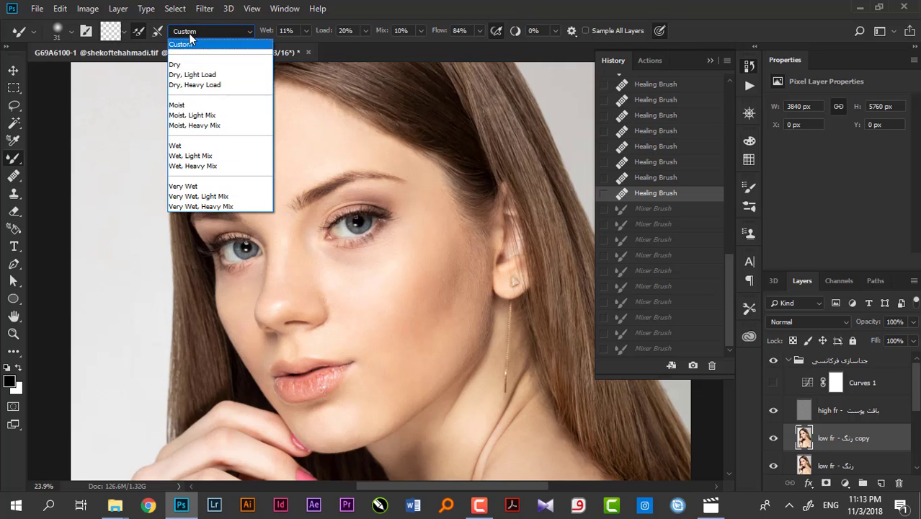
{"action": "left_click", "coordinate": [215, 186]}
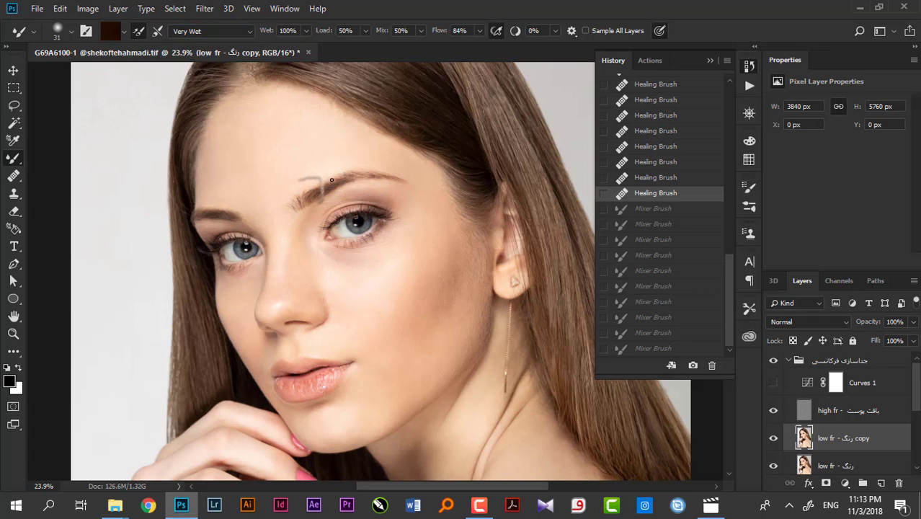
{"action": "left_click_drag", "start_coordinate": [332, 180], "coordinate": [330, 195]}
{"action": "key", "text": "ctrl+z"}
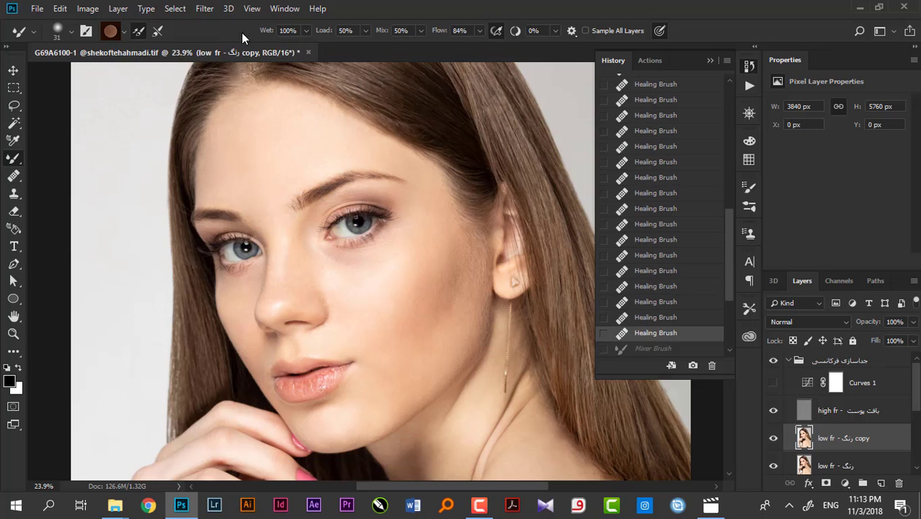
Settle the mixer blending at Wet 50%, Load 50%, Mix 0% and clean the brush
{"action": "left_click", "coordinate": [241, 32]}
{"action": "left_click", "coordinate": [225, 74]}
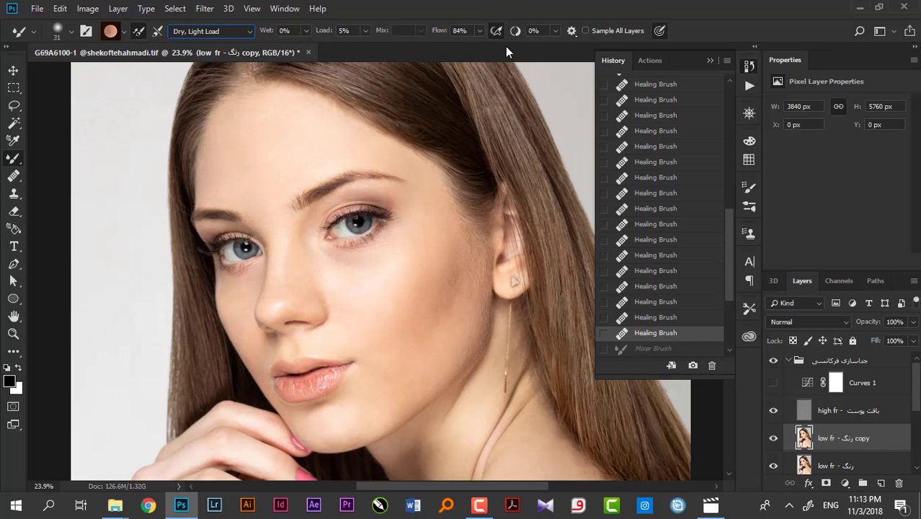
{"action": "left_click", "coordinate": [211, 31]}
{"action": "left_click", "coordinate": [200, 165]}
{"action": "left_click", "coordinate": [223, 32]}
{"action": "left_click", "coordinate": [216, 35]}
{"action": "left_click", "coordinate": [127, 30]}
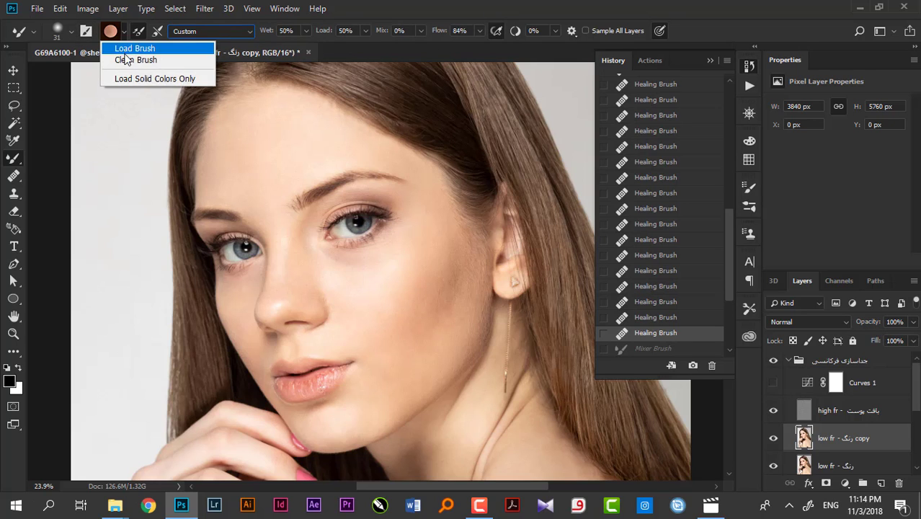
{"action": "left_click", "coordinate": [129, 59]}
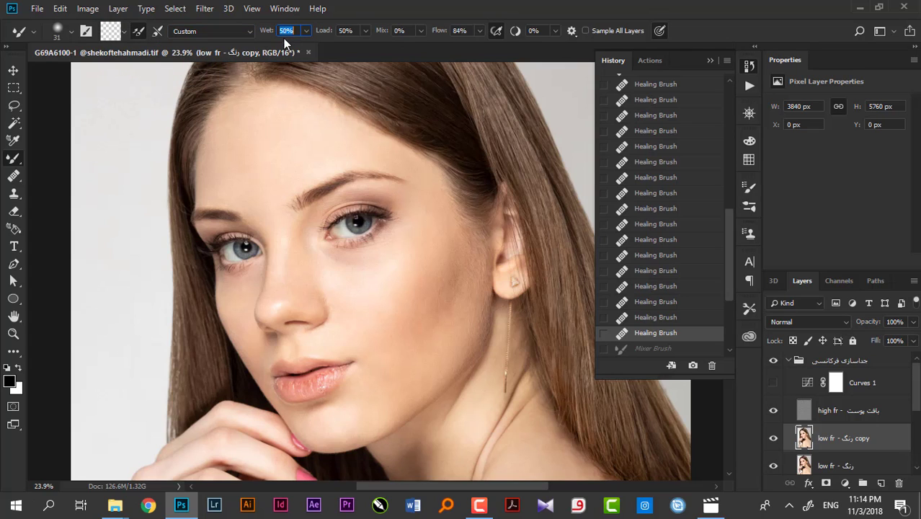
Paint mixer brush test strokes on the forehead while trying Wet values of 0% and 9%
{"action": "left_click", "coordinate": [286, 31]}
{"action": "type", "text": "20"}
{"action": "mouse_move", "coordinate": [233, 162]}
{"action": "left_mouse_down"}
{"action": "mouse_move", "coordinate": [185, 150]}
{"action": "mouse_move", "coordinate": [257, 150]}
{"action": "left_mouse_up"}
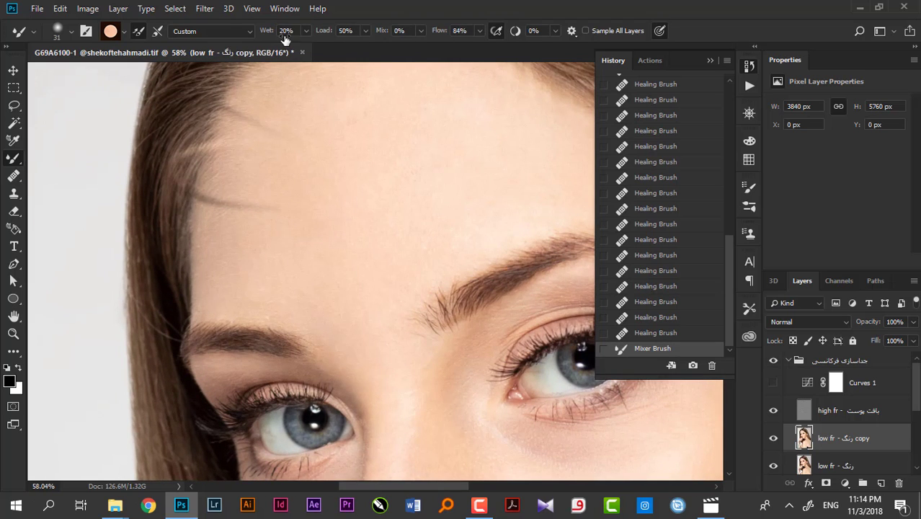
{"action": "left_click_drag", "start_coordinate": [267, 31], "coordinate": [296, 31]}
{"action": "mouse_move", "coordinate": [249, 117]}
{"action": "left_mouse_down"}
{"action": "mouse_move", "coordinate": [203, 256]}
{"action": "mouse_move", "coordinate": [163, 248]}
{"action": "left_mouse_up"}
{"action": "left_click_drag", "start_coordinate": [271, 36], "coordinate": [140, 41]}
{"action": "left_click_drag", "start_coordinate": [141, 41], "coordinate": [151, 50]}
{"action": "mouse_move", "coordinate": [238, 176]}
{"action": "left_mouse_down"}
{"action": "mouse_move", "coordinate": [209, 125]}
{"action": "mouse_move", "coordinate": [306, 226]}
{"action": "mouse_move", "coordinate": [413, 273]}
{"action": "mouse_move", "coordinate": [375, 318]}
{"action": "left_mouse_up"}
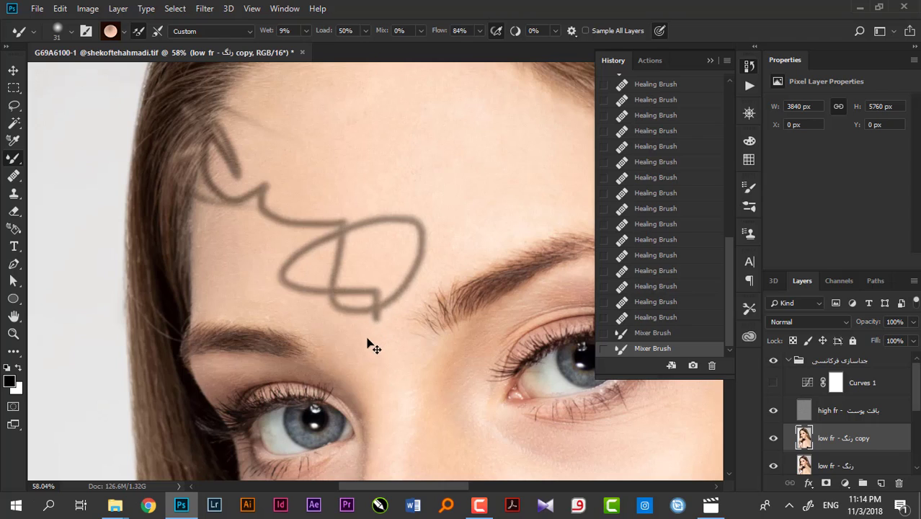
Retry hairline test strokes with Wet back at 100%, then undo them all
{"action": "key", "text": "ctrl+z"}
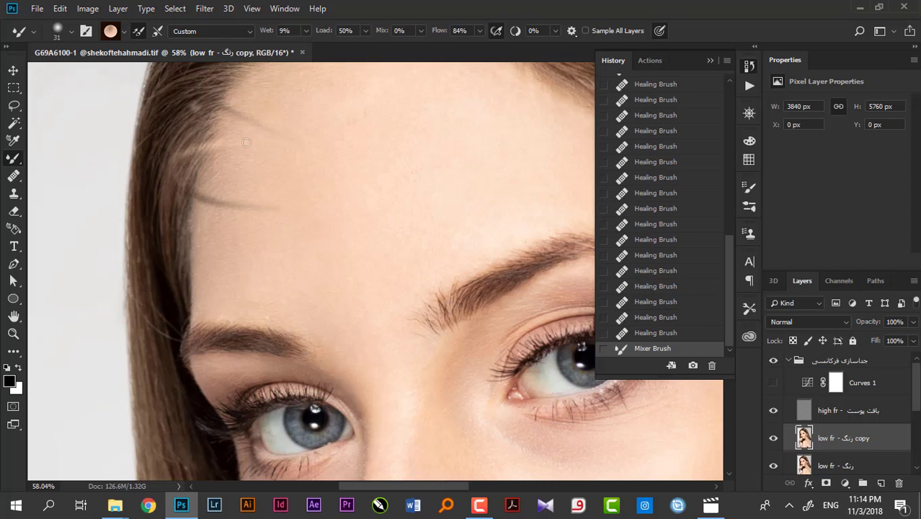
{"action": "left_click_drag", "start_coordinate": [213, 117], "coordinate": [263, 151]}
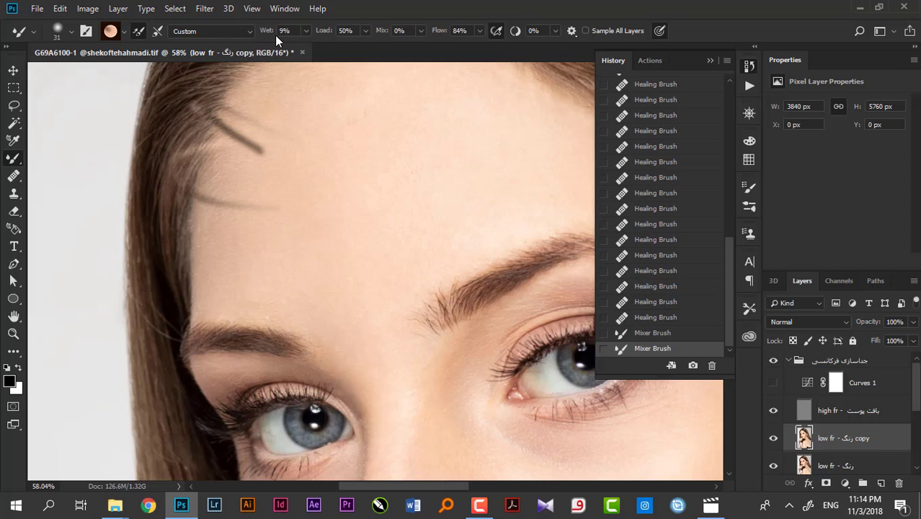
{"action": "left_click_drag", "start_coordinate": [267, 31], "coordinate": [473, 63]}
{"action": "left_click_drag", "start_coordinate": [205, 77], "coordinate": [253, 98]}
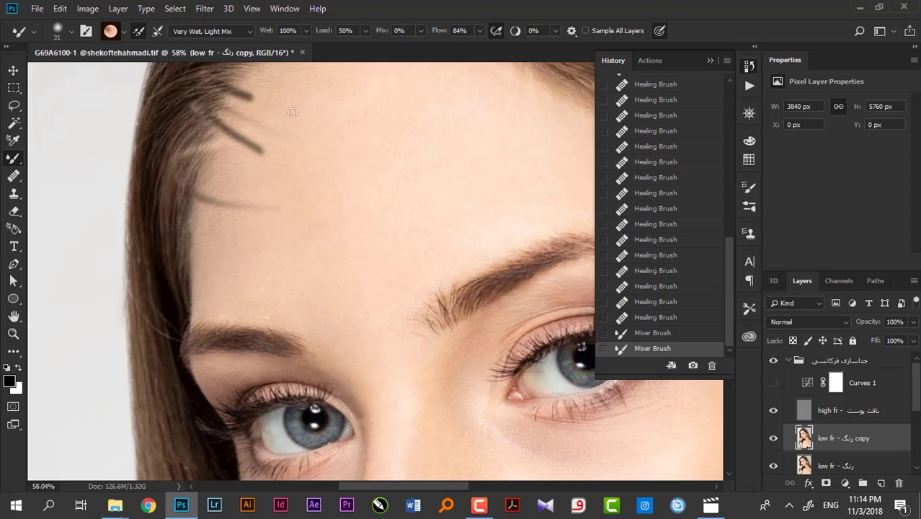
{"action": "key", "text": "ctrl+z"}
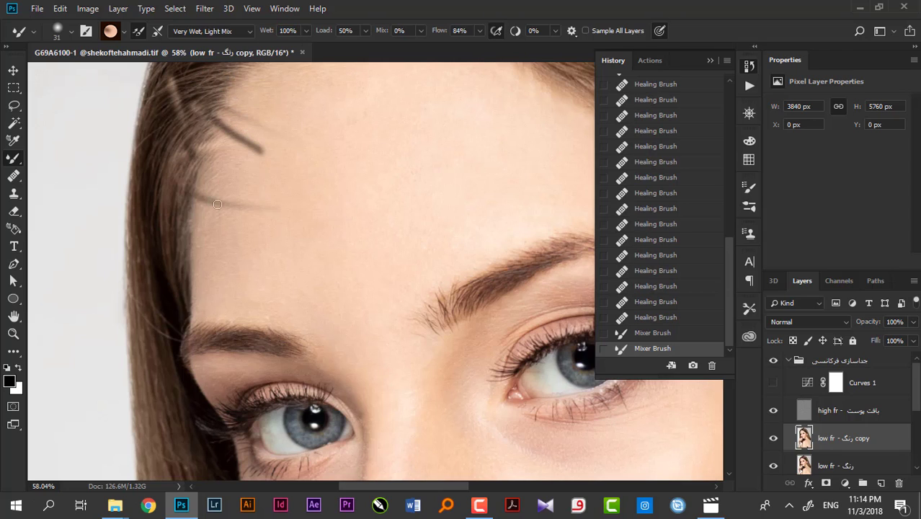
{"action": "left_click_drag", "start_coordinate": [192, 160], "coordinate": [208, 203]}
{"action": "key", "text": "ctrl+alt+z"}
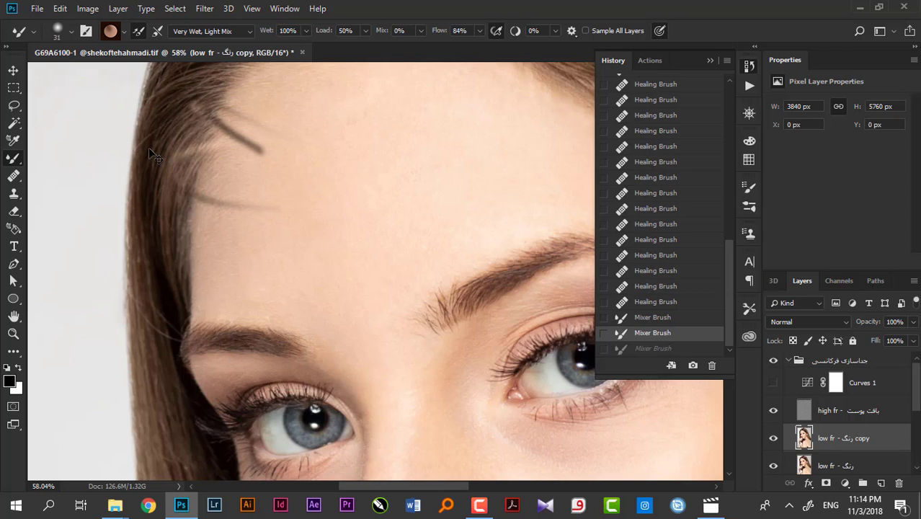
{"action": "key", "text": "ctrl+alt+z"}
{"action": "key", "text": "ctrl+alt+z"}
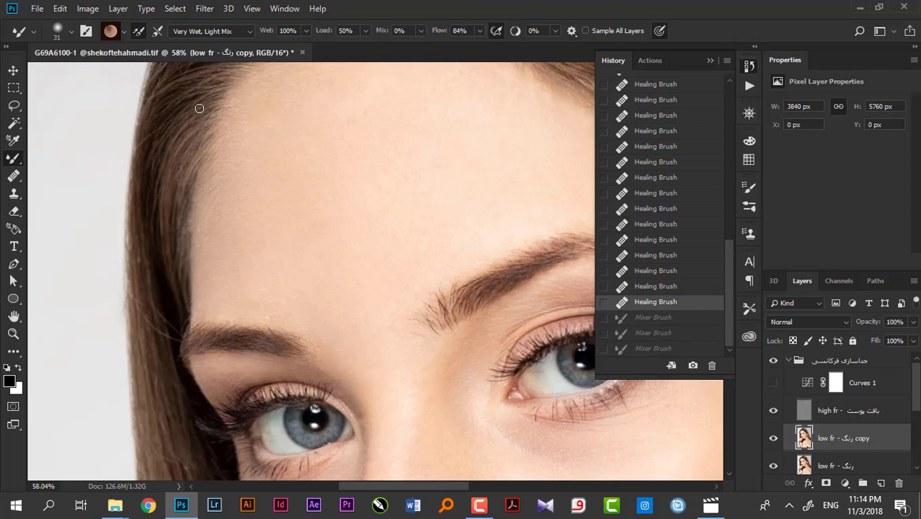
Enter Wet 15% and bring up the Load setting for 13%
{"action": "left_click", "coordinate": [280, 30]}
{"action": "type", "text": "1"}
{"action": "left_click", "coordinate": [366, 31]}
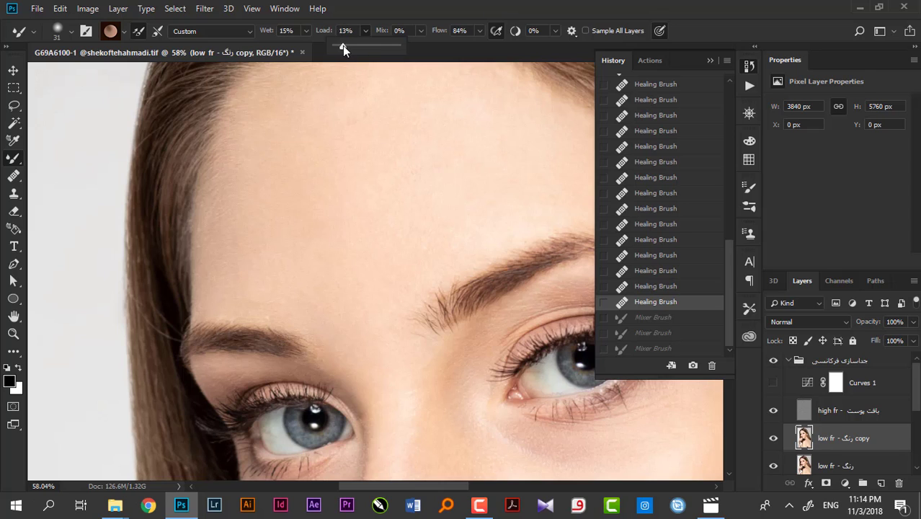
Lower the mixer brush Load to 10% and undo the dark forehead test stroke
{"action": "left_click_drag", "start_coordinate": [290, 78], "coordinate": [323, 142]}
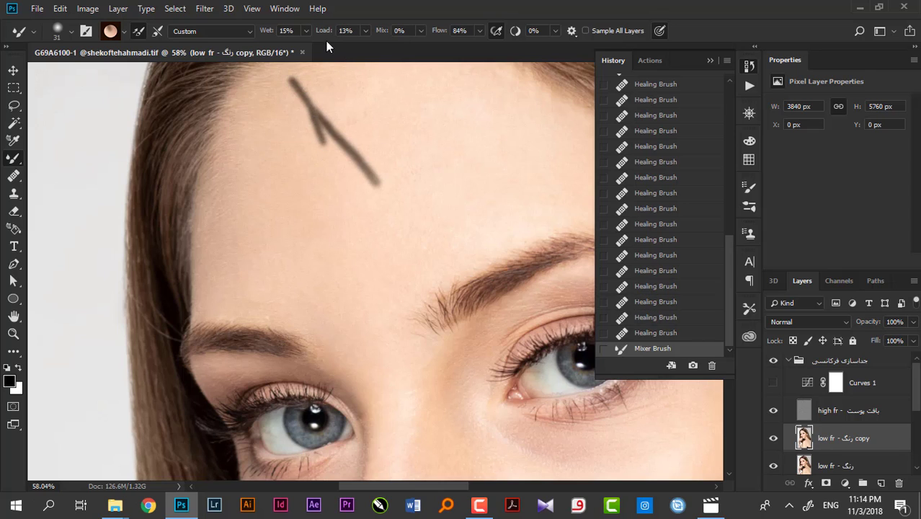
{"action": "left_click", "coordinate": [366, 31]}
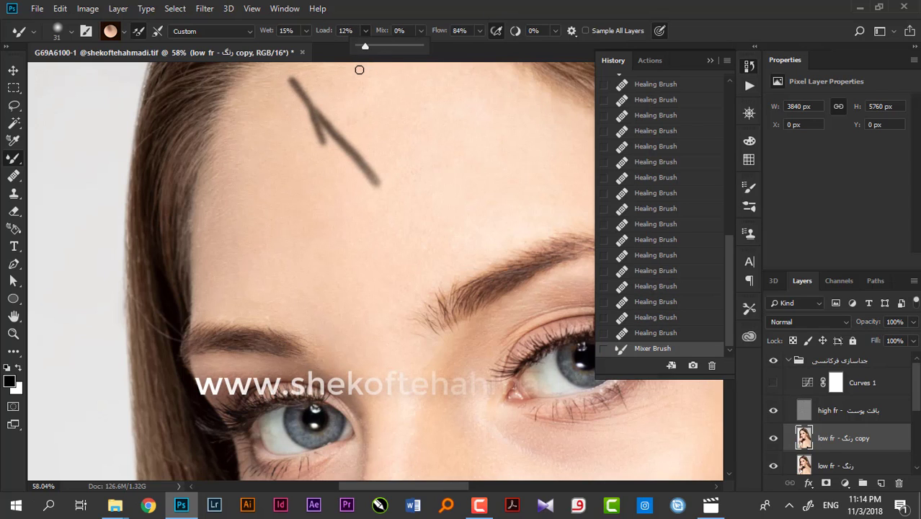
{"action": "left_click", "coordinate": [362, 40]}
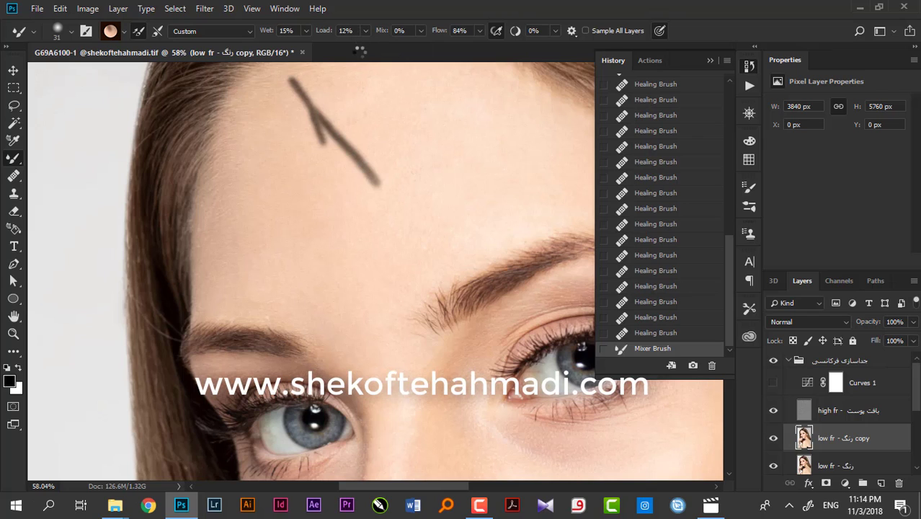
{"action": "key", "text": "ctrl+z"}
{"action": "left_click", "coordinate": [364, 32]}
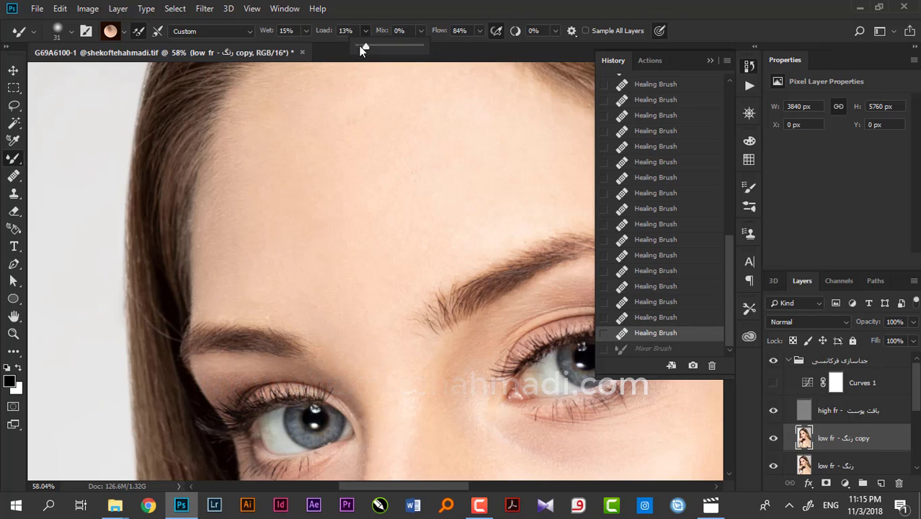
{"action": "left_click", "coordinate": [363, 46]}
Raise Mix toward 100%, test blending on the forehead streak, and undo those strokes
{"action": "left_click", "coordinate": [399, 31]}
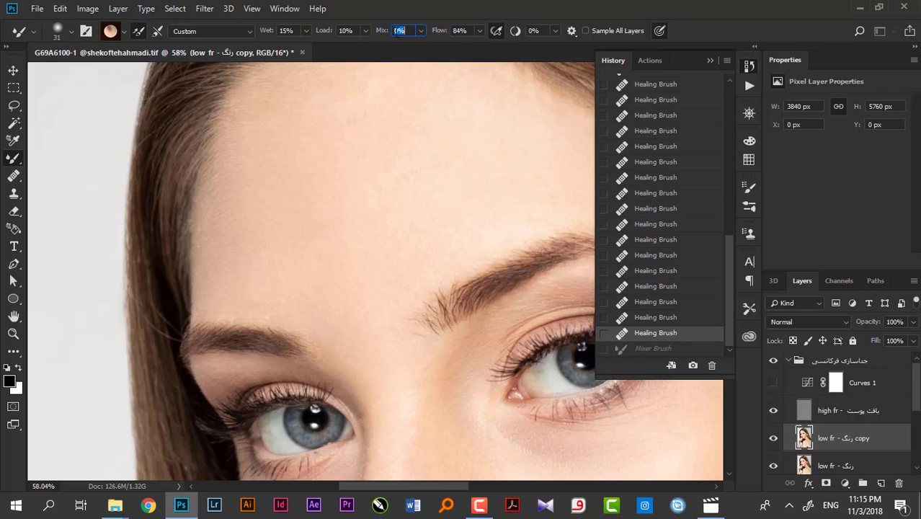
{"action": "left_click", "coordinate": [421, 32]}
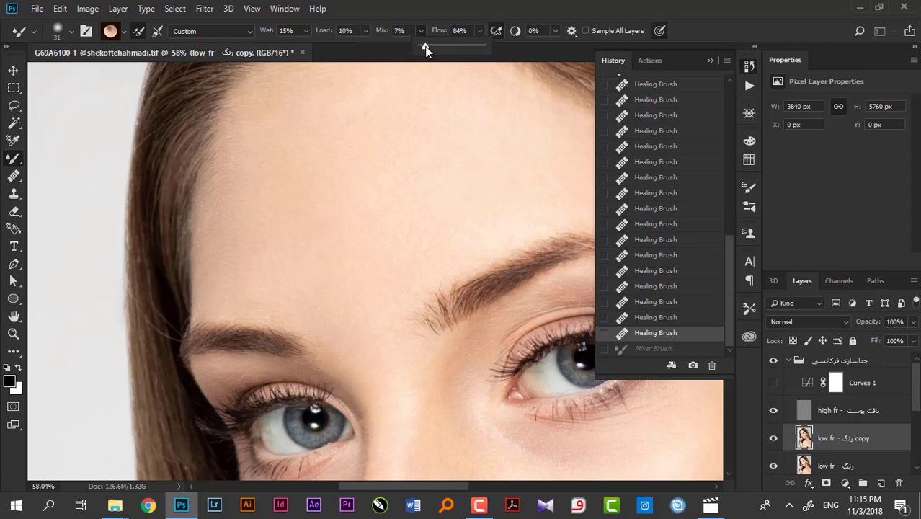
{"action": "left_click_drag", "start_coordinate": [428, 46], "coordinate": [487, 47]}
{"action": "mouse_move", "coordinate": [357, 87]}
{"action": "left_mouse_down"}
{"action": "mouse_move", "coordinate": [367, 114]}
{"action": "mouse_move", "coordinate": [375, 97]}
{"action": "mouse_move", "coordinate": [375, 119]}
{"action": "left_mouse_up"}
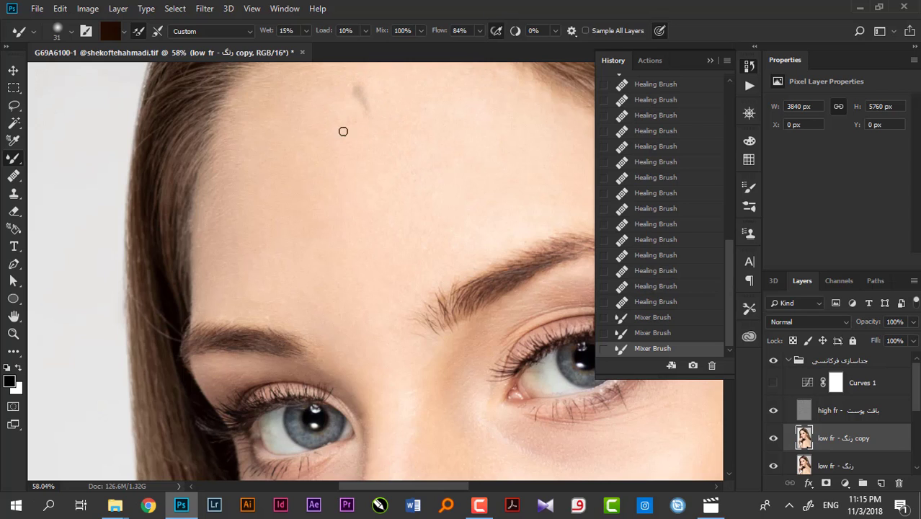
{"action": "left_click_drag", "start_coordinate": [354, 91], "coordinate": [357, 126]}
{"action": "key", "text": "ctrl+alt+z"}
{"action": "key", "text": "ctrl+alt+z"}
{"action": "key", "text": "ctrl+alt+z"}
{"action": "key", "text": "ctrl+alt+z"}
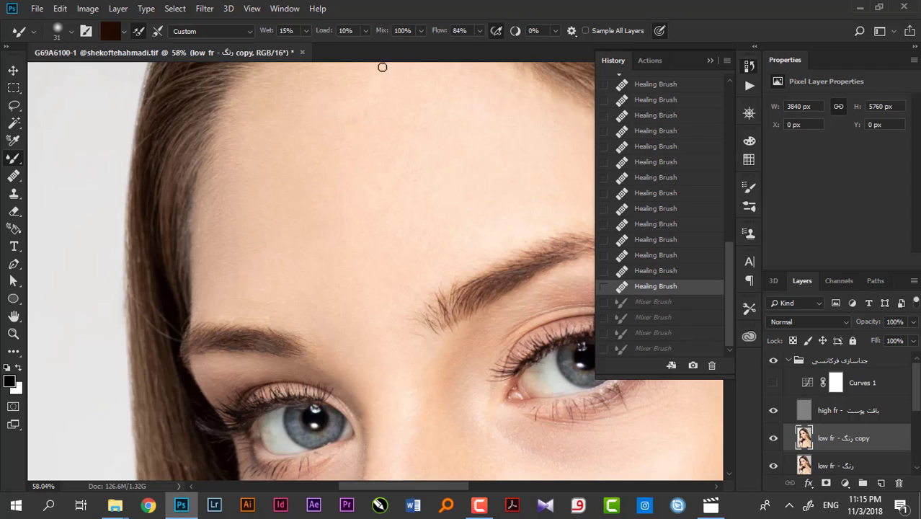
Settle Mix at 21%, undoing each looping forehead test stroke
{"action": "left_click", "coordinate": [421, 32]}
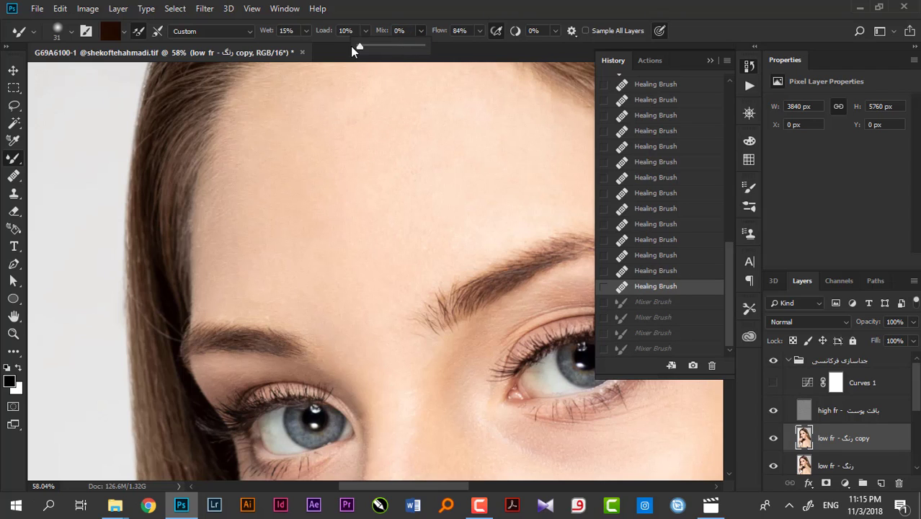
{"action": "mouse_move", "coordinate": [360, 113]}
{"action": "left_mouse_down"}
{"action": "mouse_move", "coordinate": [405, 154]}
{"action": "mouse_move", "coordinate": [372, 154]}
{"action": "mouse_move", "coordinate": [397, 191]}
{"action": "mouse_move", "coordinate": [341, 118]}
{"action": "mouse_move", "coordinate": [339, 170]}
{"action": "left_mouse_up"}
{"action": "key", "text": "ctrl+alt+z"}
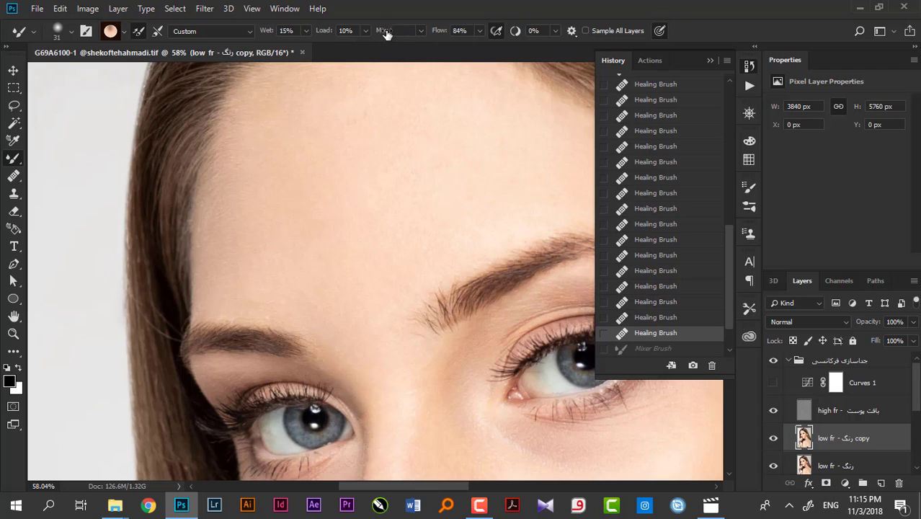
{"action": "left_click_drag", "start_coordinate": [386, 34], "coordinate": [399, 37]}
{"action": "mouse_move", "coordinate": [381, 85]}
{"action": "left_mouse_down"}
{"action": "mouse_move", "coordinate": [411, 134]}
{"action": "mouse_move", "coordinate": [363, 153]}
{"action": "mouse_move", "coordinate": [389, 175]}
{"action": "left_mouse_up"}
{"action": "key", "text": "ctrl+alt+z"}
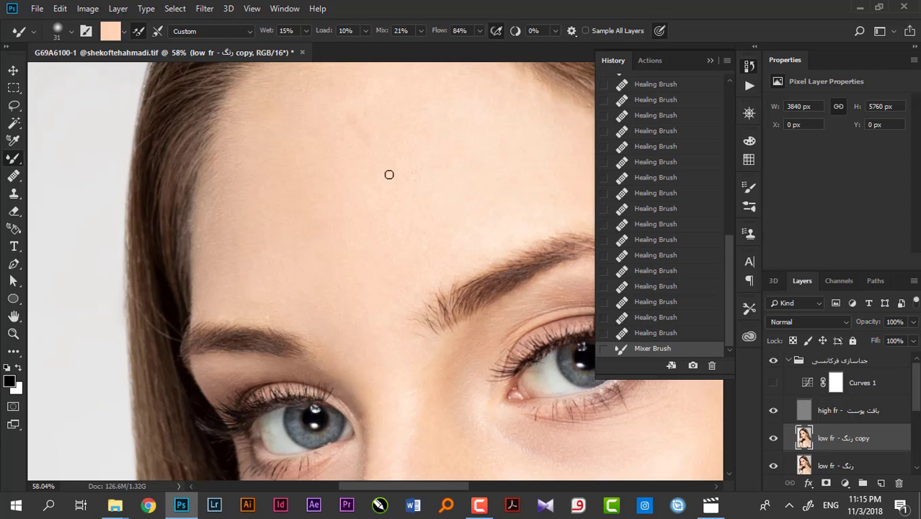
{"action": "left_click_drag", "start_coordinate": [343, 138], "coordinate": [364, 188]}
{"action": "key", "text": "ctrl+alt+z"}
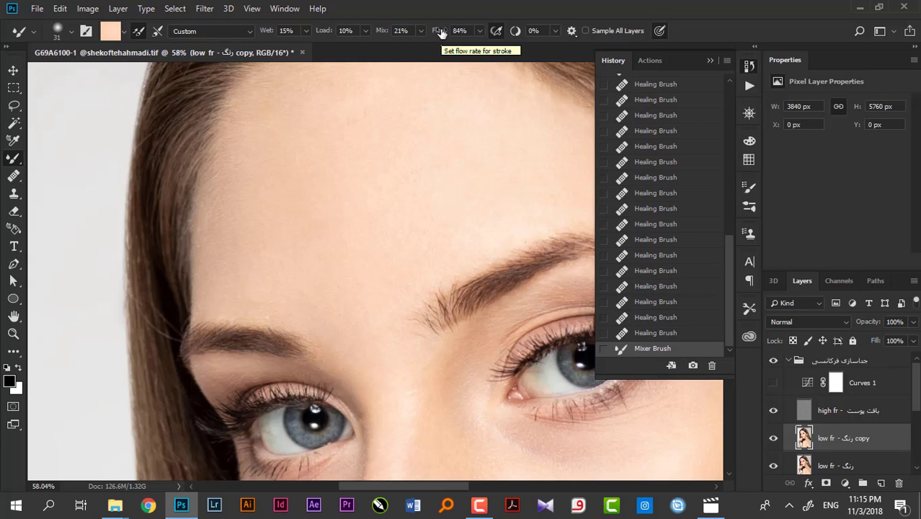
Set Flow to 100% and blend skin tones across the forehead
{"action": "mouse_move", "coordinate": [441, 38]}
{"action": "left_mouse_down"}
{"action": "mouse_move", "coordinate": [391, 30]}
{"action": "mouse_move", "coordinate": [357, 40]}
{"action": "left_mouse_up"}
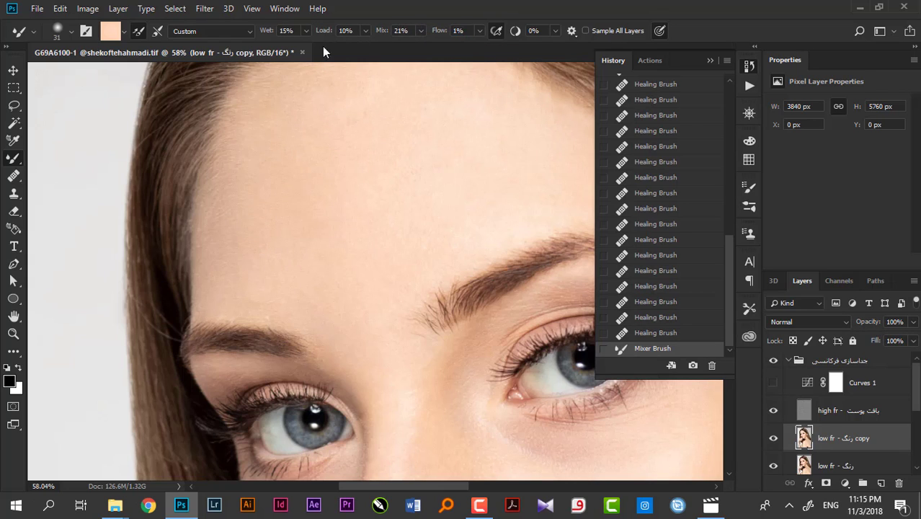
{"action": "left_click_drag", "start_coordinate": [318, 173], "coordinate": [349, 169]}
{"action": "key", "text": "shift+0"}
{"action": "left_click_drag", "start_coordinate": [365, 258], "coordinate": [370, 245]}
{"action": "left_click_drag", "start_coordinate": [377, 133], "coordinate": [410, 130]}
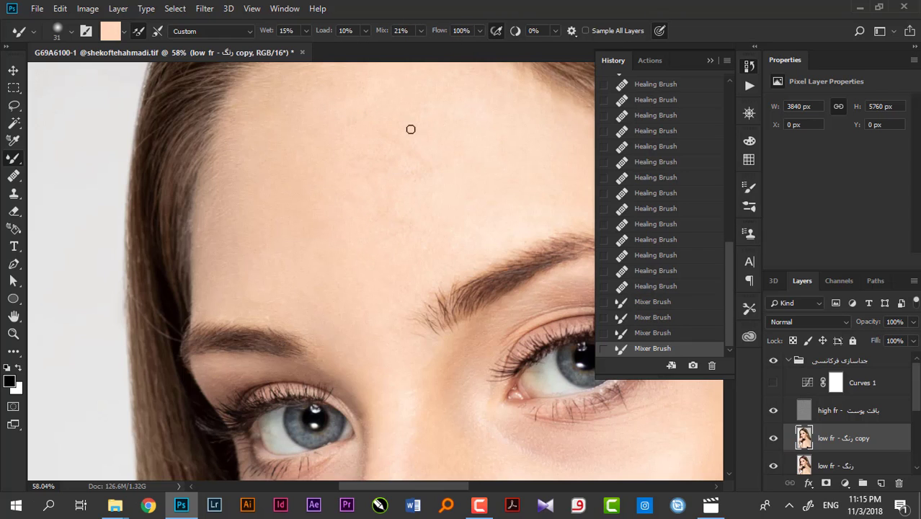
{"action": "left_click_drag", "start_coordinate": [378, 207], "coordinate": [393, 189]}
Revert to before the mixer brush strokes and bring the nose and lips into view
{"action": "left_click", "coordinate": [651, 271]}
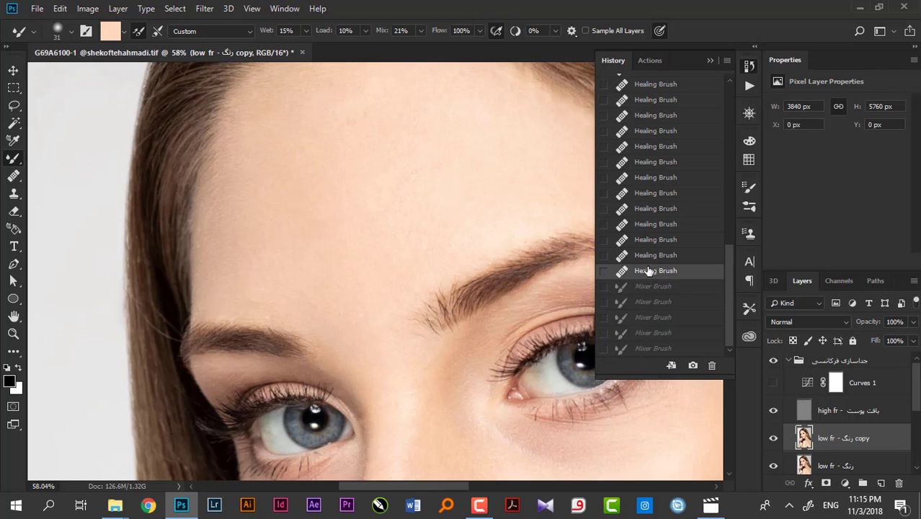
{"action": "mouse_move", "coordinate": [382, 196]}
{"action": "left_mouse_down"}
{"action": "mouse_move", "coordinate": [403, 169]}
{"action": "mouse_move", "coordinate": [370, 228]}
{"action": "left_mouse_up"}
{"action": "left_click_drag", "start_coordinate": [361, 259], "coordinate": [360, 188]}
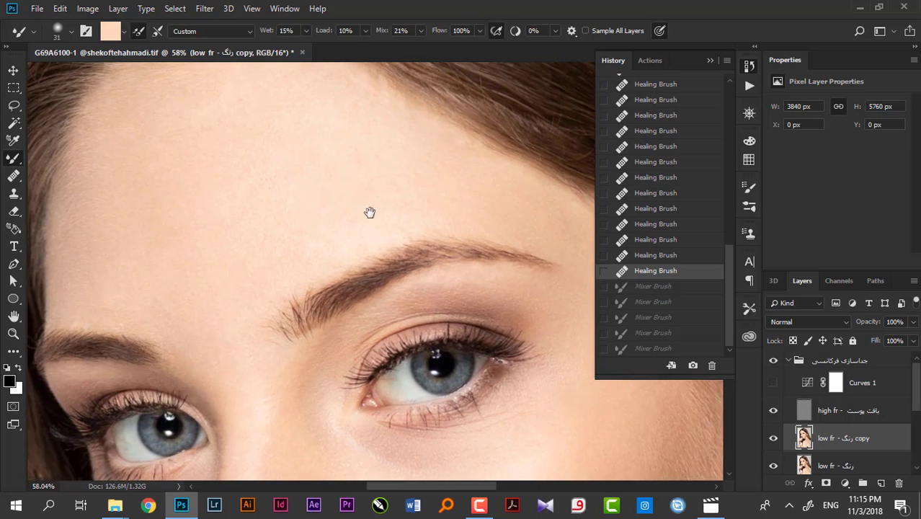
{"action": "left_click_drag", "start_coordinate": [381, 269], "coordinate": [338, 147]}
{"action": "left_click_drag", "start_coordinate": [298, 299], "coordinate": [309, 134]}
{"action": "left_click_drag", "start_coordinate": [308, 339], "coordinate": [309, 249]}
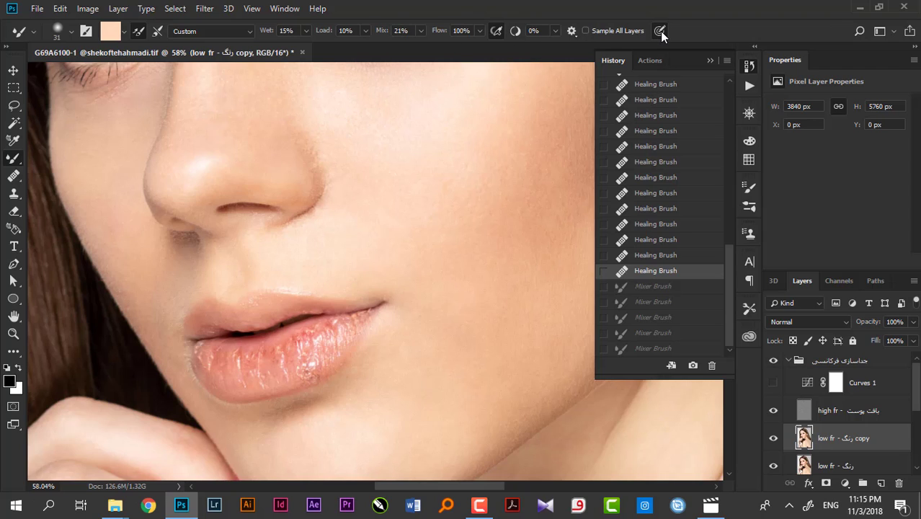
{"action": "left_click_drag", "start_coordinate": [348, 171], "coordinate": [346, 210]}
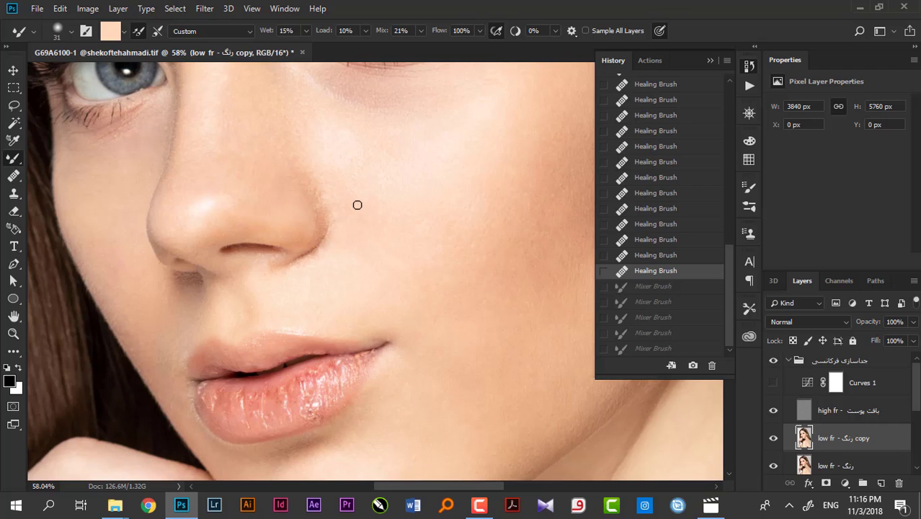
Try blending beside the nose, nostril and upper lip, then discard those strokes
{"action": "left_click", "coordinate": [325, 163]}
{"action": "left_click", "coordinate": [240, 249]}
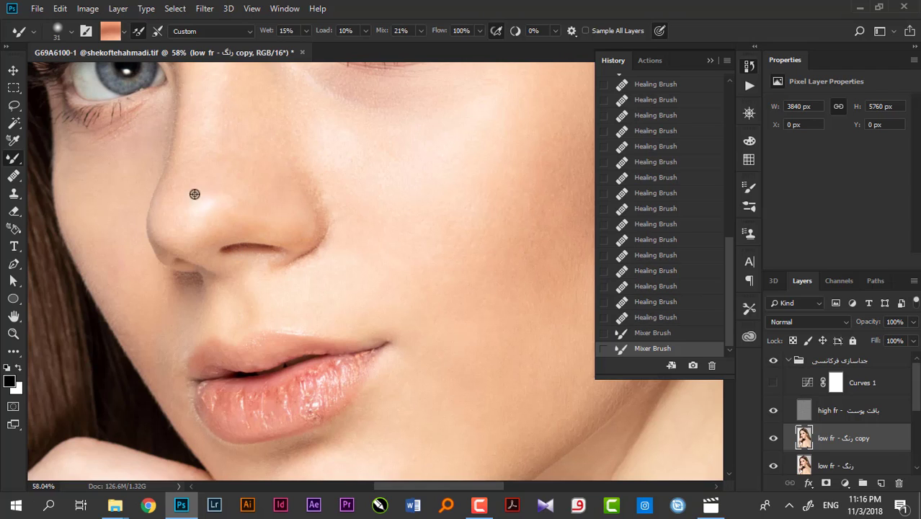
{"action": "left_click", "coordinate": [252, 343]}
{"action": "left_click", "coordinate": [296, 343]}
{"action": "left_click", "coordinate": [300, 345]}
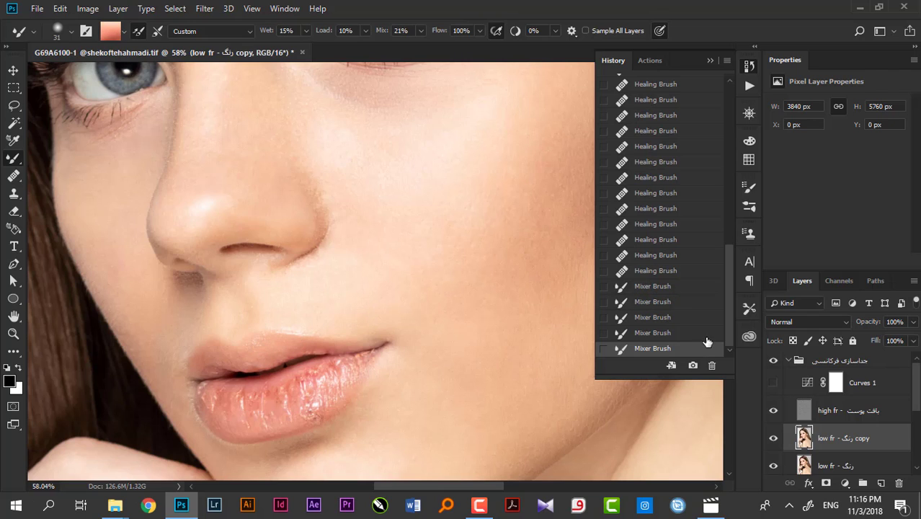
{"action": "left_click", "coordinate": [638, 272]}
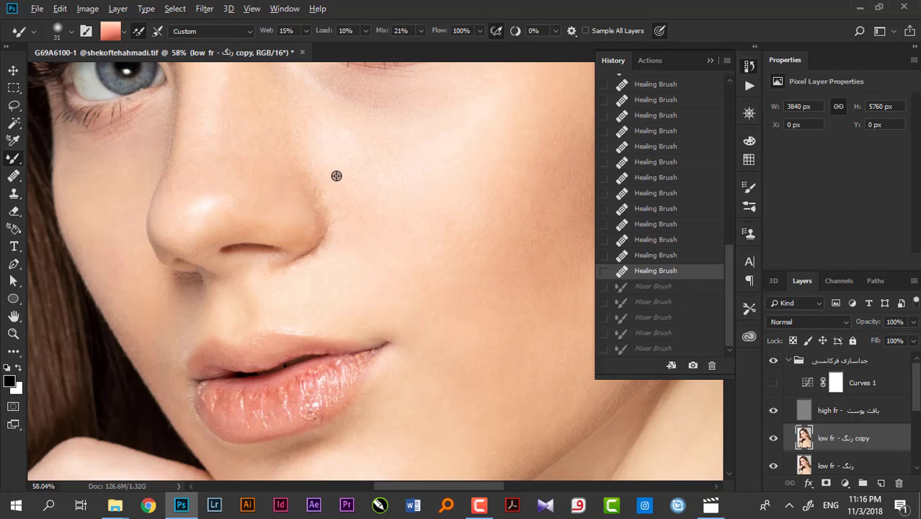
{"action": "mouse_move", "coordinate": [327, 175]}
{"action": "left_mouse_down"}
{"action": "mouse_move", "coordinate": [306, 173]}
{"action": "mouse_move", "coordinate": [307, 223]}
{"action": "left_mouse_up"}
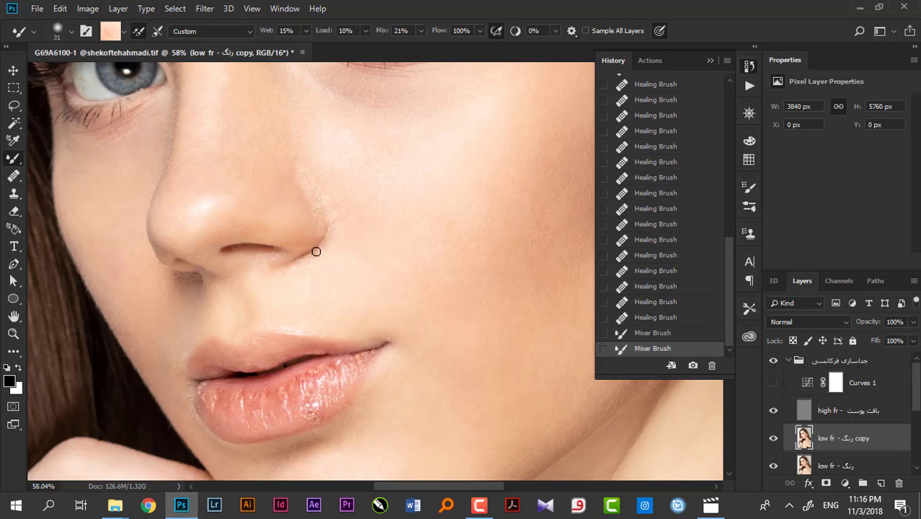
{"action": "key", "text": "ctrl+z"}
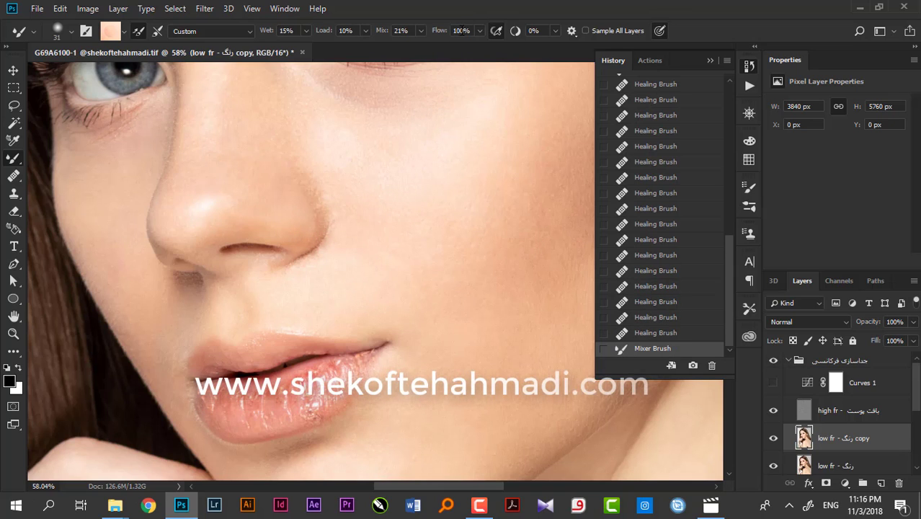
At 5% Flow with a larger brush, blend skin beside the nose, nostril and tip
{"action": "left_click", "coordinate": [460, 31]}
{"action": "type", "text": "5"}
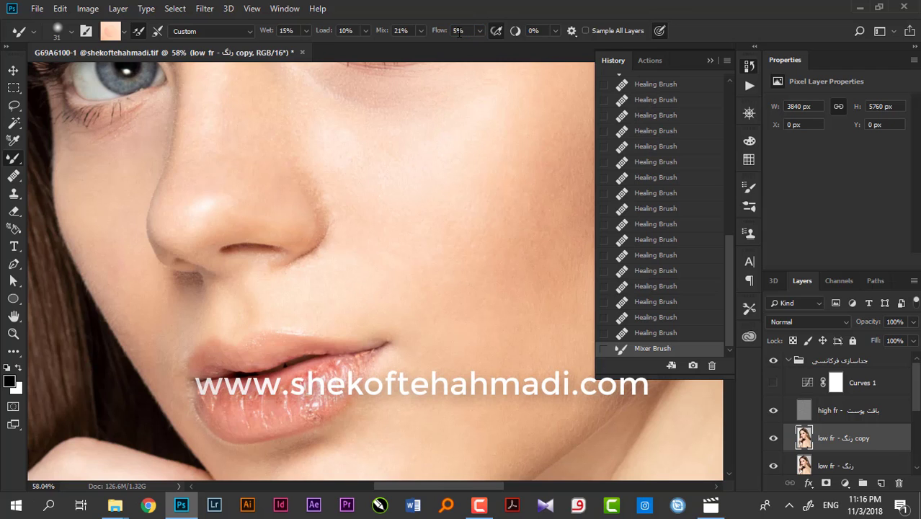
{"action": "key", "text": "bracketright"}
{"action": "key", "text": "bracketright"}
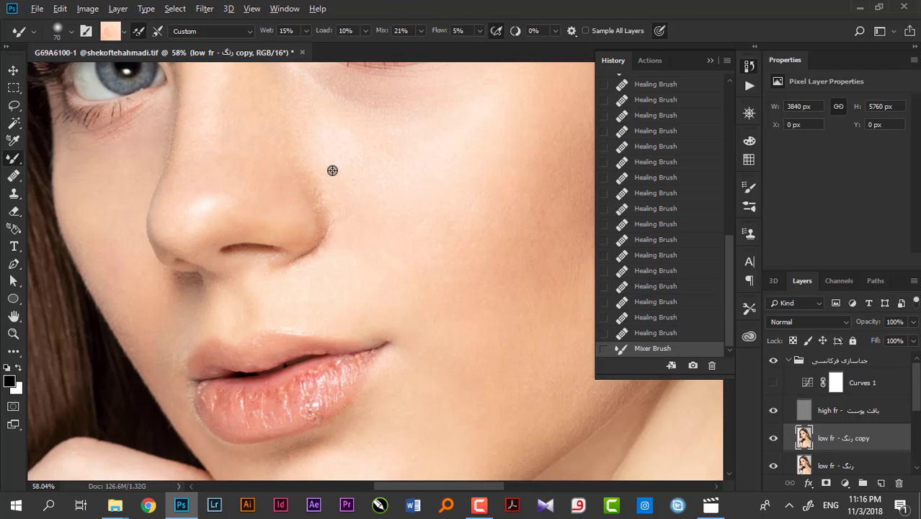
{"action": "left_click_drag", "start_coordinate": [333, 170], "coordinate": [300, 170]}
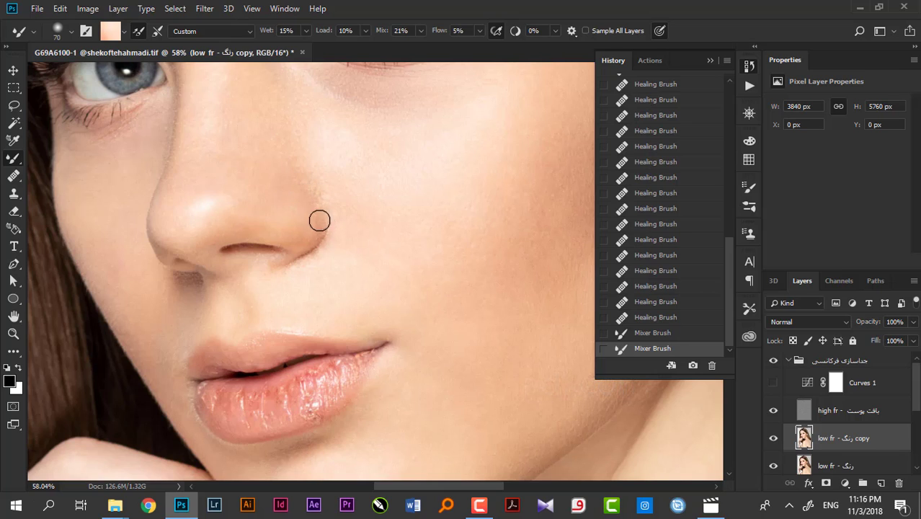
{"action": "left_click", "coordinate": [289, 243]}
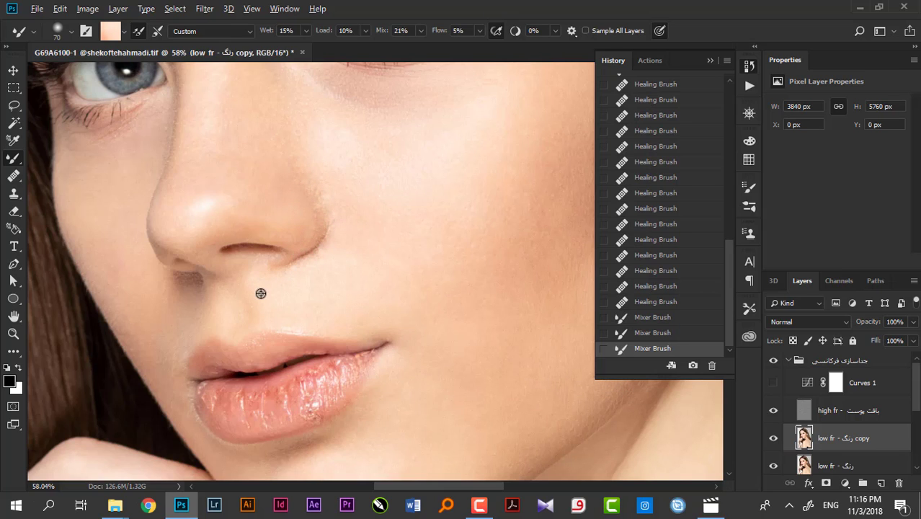
{"action": "left_click_drag", "start_coordinate": [243, 210], "coordinate": [227, 220]}
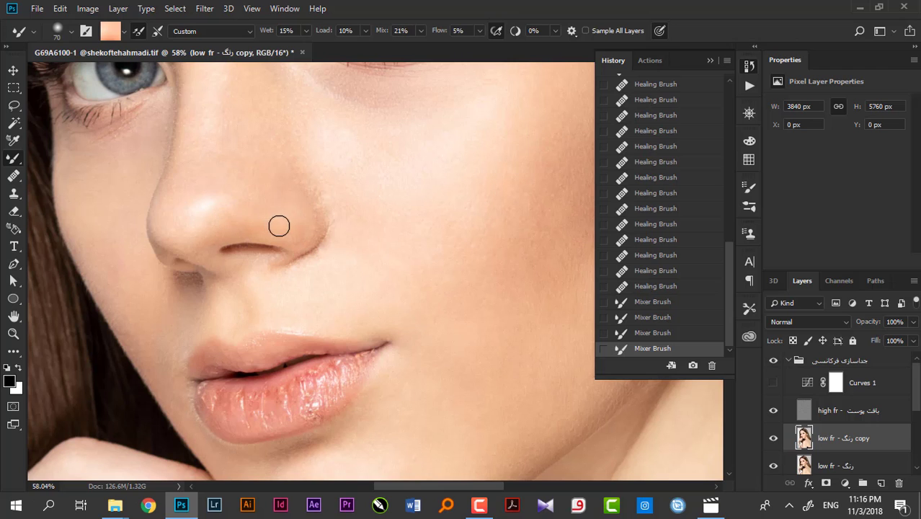
{"action": "left_click", "coordinate": [226, 227]}
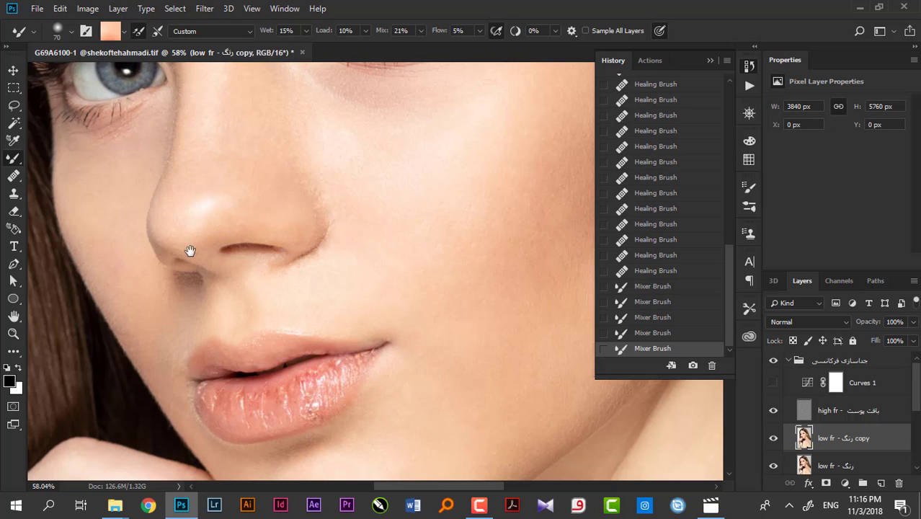
{"action": "left_click_drag", "start_coordinate": [143, 292], "coordinate": [269, 324]}
{"action": "left_click_drag", "start_coordinate": [298, 201], "coordinate": [298, 262]}
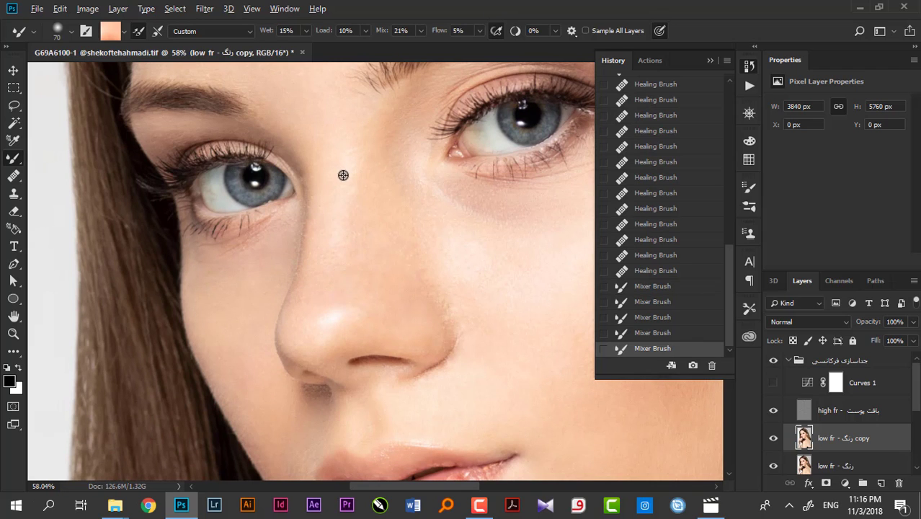
Blend skin up the nose bridge between the eyes, then bring the eyebrow into view
{"action": "left_click_drag", "start_coordinate": [343, 175], "coordinate": [339, 197]}
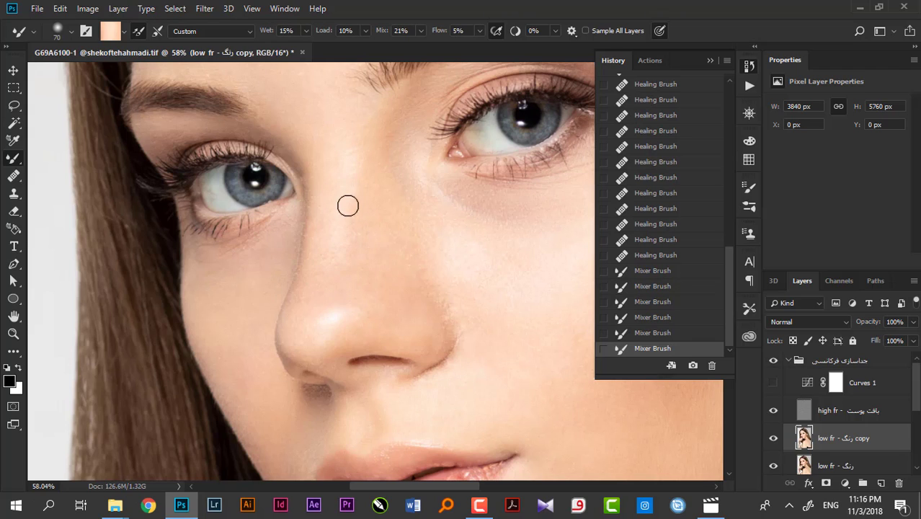
{"action": "mouse_move", "coordinate": [325, 257]}
{"action": "left_mouse_down"}
{"action": "mouse_move", "coordinate": [327, 147]}
{"action": "mouse_move", "coordinate": [317, 271]}
{"action": "left_mouse_up"}
{"action": "left_click_drag", "start_coordinate": [328, 321], "coordinate": [292, 258]}
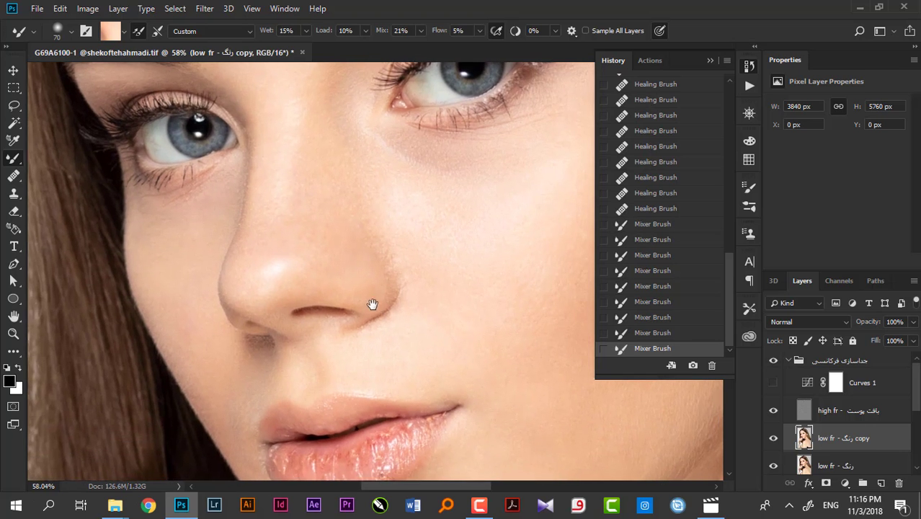
{"action": "mouse_move", "coordinate": [372, 304]}
{"action": "left_mouse_down"}
{"action": "mouse_move", "coordinate": [397, 199]}
{"action": "mouse_move", "coordinate": [323, 257]}
{"action": "left_mouse_up"}
{"action": "left_click_drag", "start_coordinate": [416, 279], "coordinate": [335, 314]}
{"action": "left_click_drag", "start_coordinate": [399, 232], "coordinate": [398, 275]}
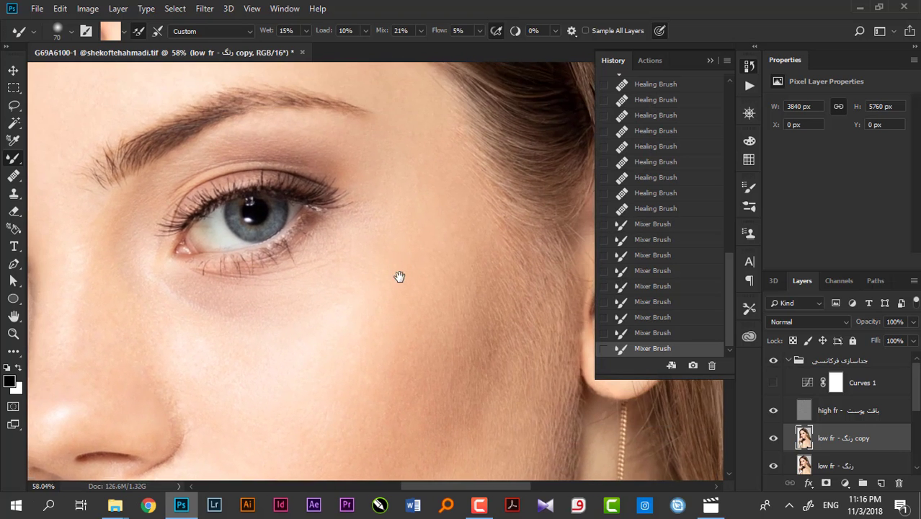
{"action": "left_click_drag", "start_coordinate": [371, 140], "coordinate": [379, 221]}
{"action": "mouse_move", "coordinate": [378, 168]}
{"action": "left_mouse_down"}
{"action": "mouse_move", "coordinate": [383, 186]}
{"action": "mouse_move", "coordinate": [399, 178]}
{"action": "left_mouse_up"}
Sample peach and lighter forehead tones and blend above the eyebrow toward the hairline
{"action": "left_click", "coordinate": [357, 143], "text": "alt"}
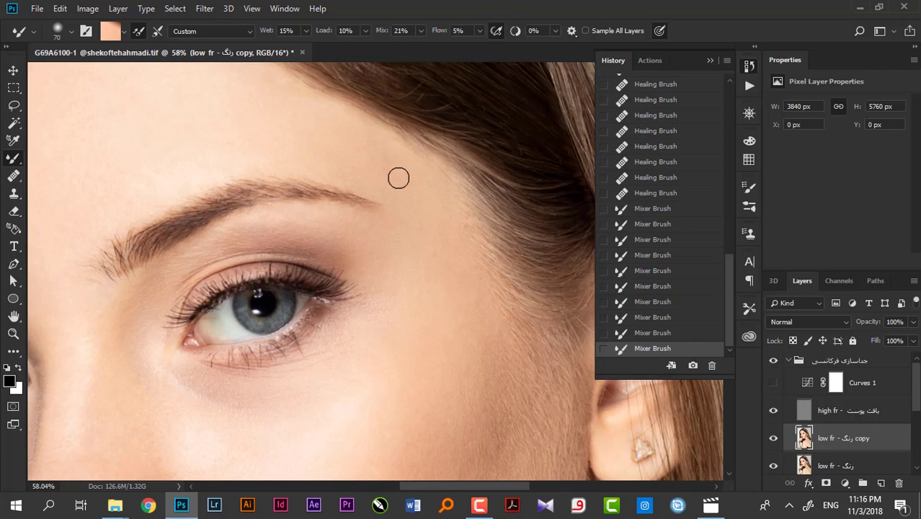
{"action": "left_click", "coordinate": [374, 155]}
{"action": "left_click_drag", "start_coordinate": [296, 173], "coordinate": [408, 257]}
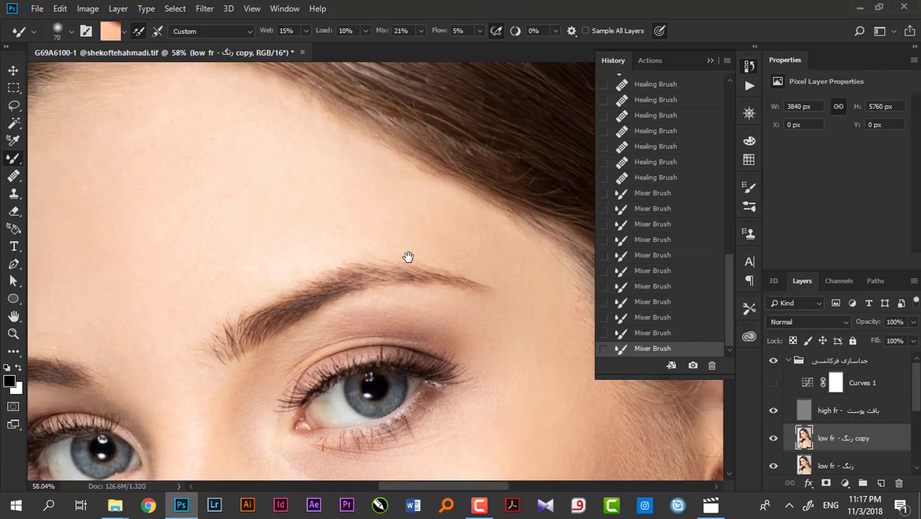
{"action": "left_click", "coordinate": [277, 132], "text": "alt"}
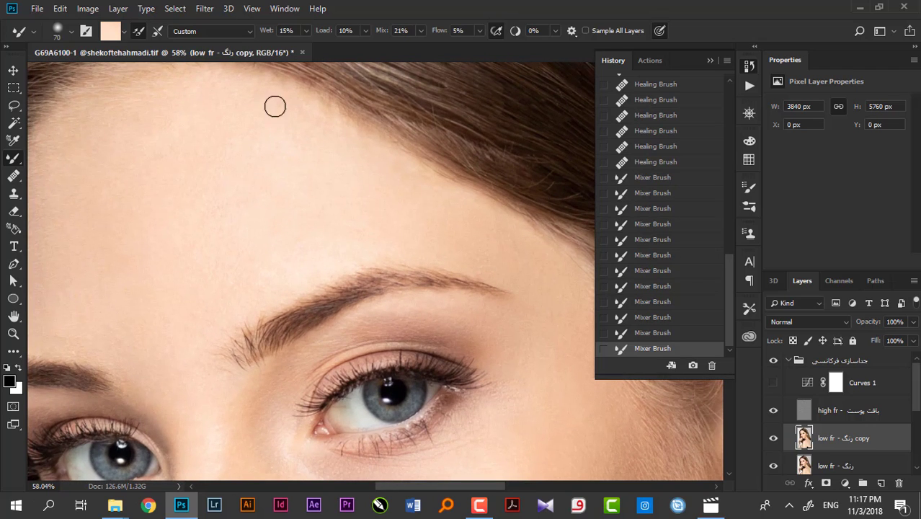
{"action": "left_click_drag", "start_coordinate": [275, 107], "coordinate": [364, 166]}
{"action": "mouse_move", "coordinate": [406, 177]}
{"action": "left_mouse_down"}
{"action": "mouse_move", "coordinate": [280, 155]}
{"action": "mouse_move", "coordinate": [268, 198]}
{"action": "left_mouse_up"}
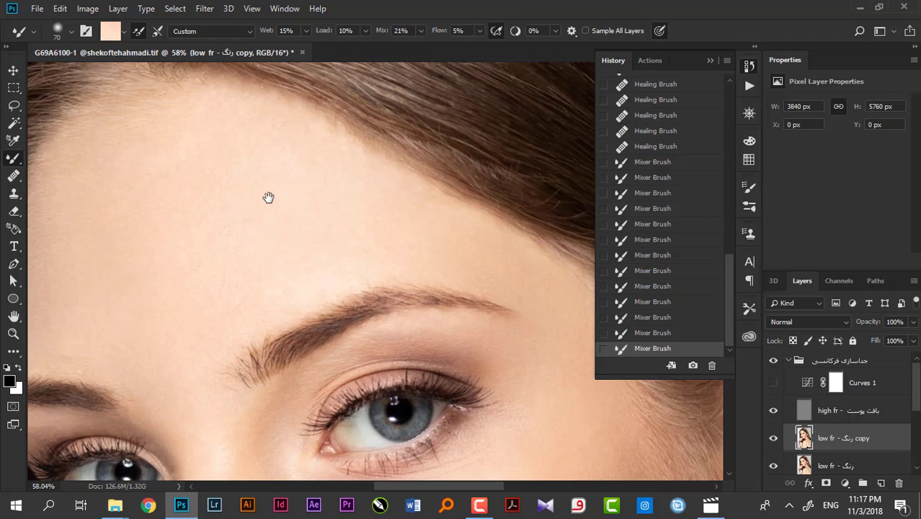
{"action": "left_click_drag", "start_coordinate": [353, 193], "coordinate": [353, 161]}
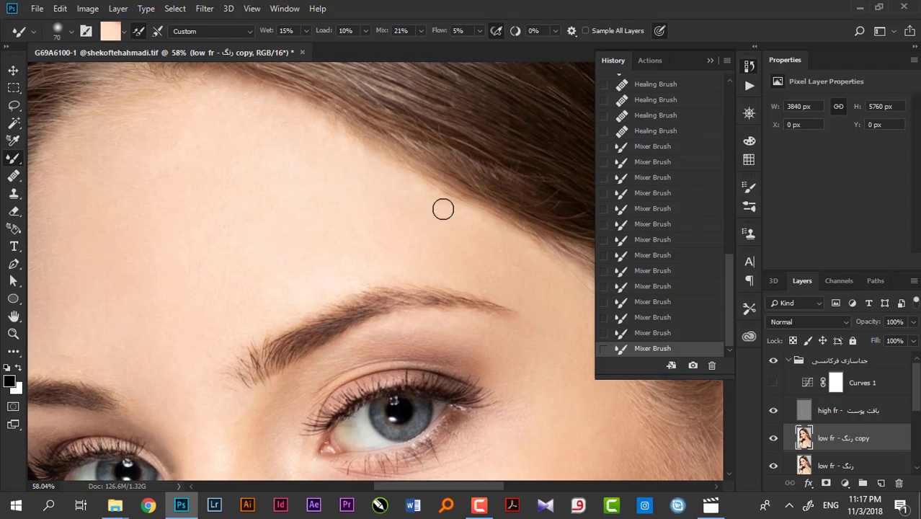
{"action": "mouse_move", "coordinate": [444, 217]}
{"action": "left_mouse_down"}
{"action": "mouse_move", "coordinate": [389, 277]}
{"action": "mouse_move", "coordinate": [395, 236]}
{"action": "left_mouse_up"}
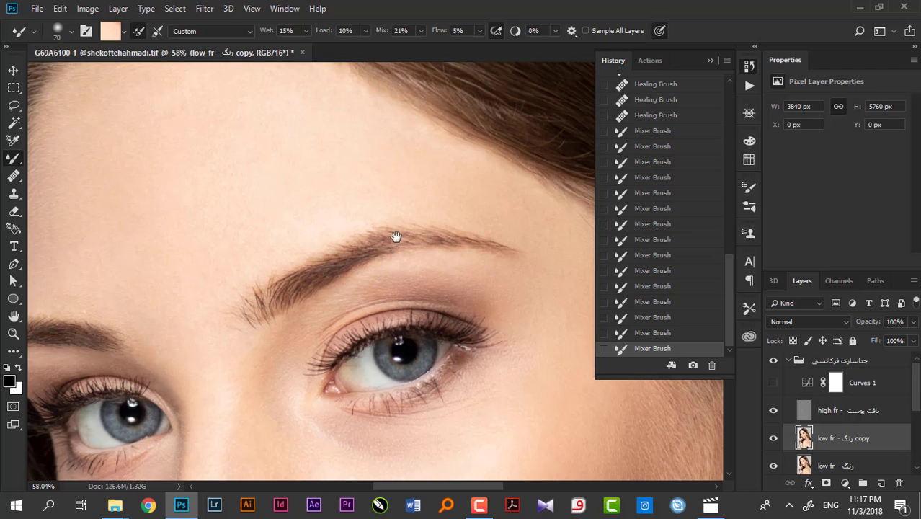
{"action": "left_click", "coordinate": [774, 438]}
{"action": "left_click", "coordinate": [773, 438]}
{"action": "left_click", "coordinate": [774, 439]}
{"action": "left_click", "coordinate": [773, 438]}
{"action": "left_click", "coordinate": [774, 438]}
{"action": "left_click", "coordinate": [773, 438]}
{"action": "left_click", "coordinate": [774, 438]}
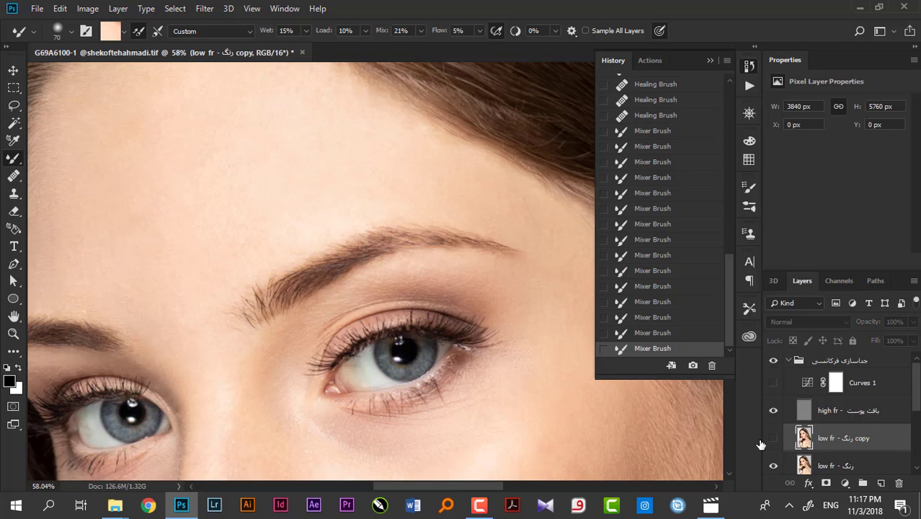
{"action": "scroll", "coordinate": [357, 268], "scroll_direction": "down", "scroll_amount": 4}
{"action": "scroll", "coordinate": [357, 268], "scroll_direction": "down", "scroll_amount": 2}
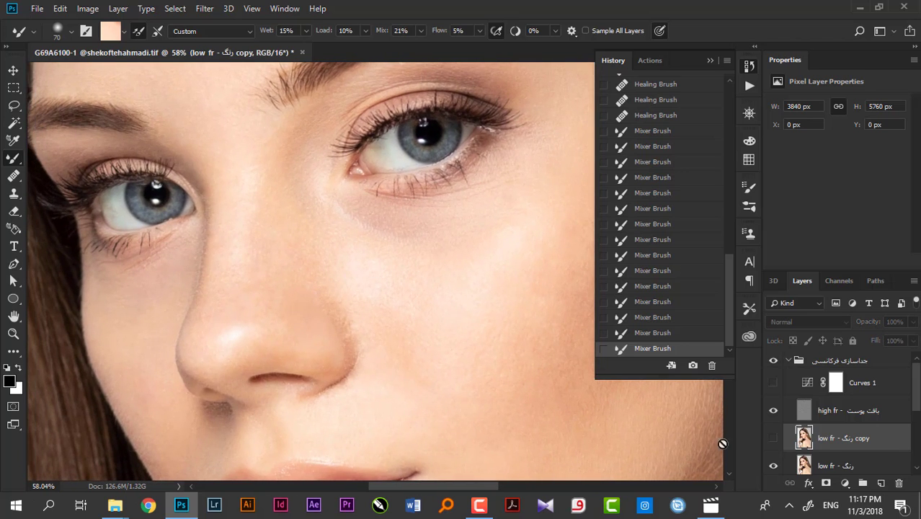
{"action": "left_click", "coordinate": [773, 439]}
{"action": "left_click", "coordinate": [773, 439]}
{"action": "left_click", "coordinate": [773, 439]}
{"action": "left_click", "coordinate": [773, 439]}
{"action": "left_click", "coordinate": [773, 439]}
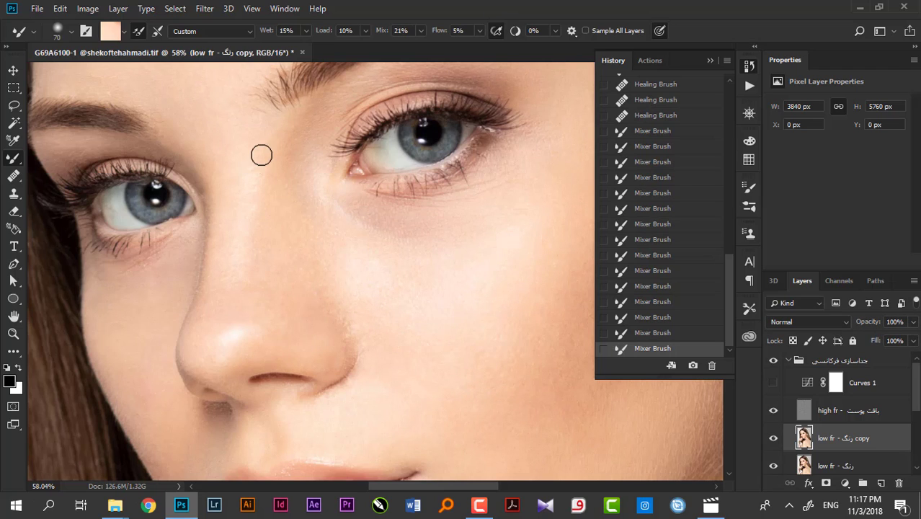
Zoom to the lips and chin, sample darker skin, and blend across the chin toward the lip corner
{"action": "mouse_move", "coordinate": [487, 333]}
{"action": "left_mouse_down"}
{"action": "mouse_move", "coordinate": [364, 220]}
{"action": "mouse_move", "coordinate": [370, 276]}
{"action": "mouse_move", "coordinate": [286, 113]}
{"action": "left_mouse_up"}
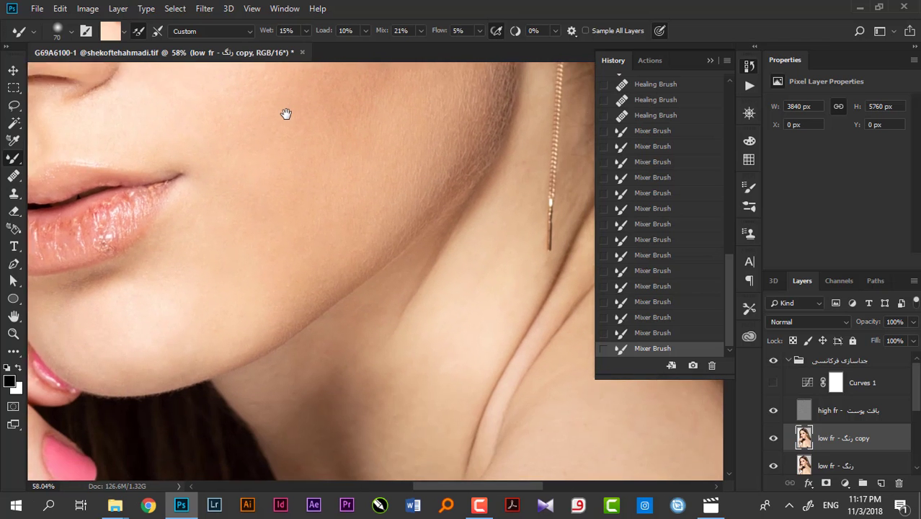
{"action": "mouse_move", "coordinate": [266, 236]}
{"action": "left_mouse_down"}
{"action": "mouse_move", "coordinate": [220, 249]}
{"action": "mouse_move", "coordinate": [350, 253]}
{"action": "left_mouse_up"}
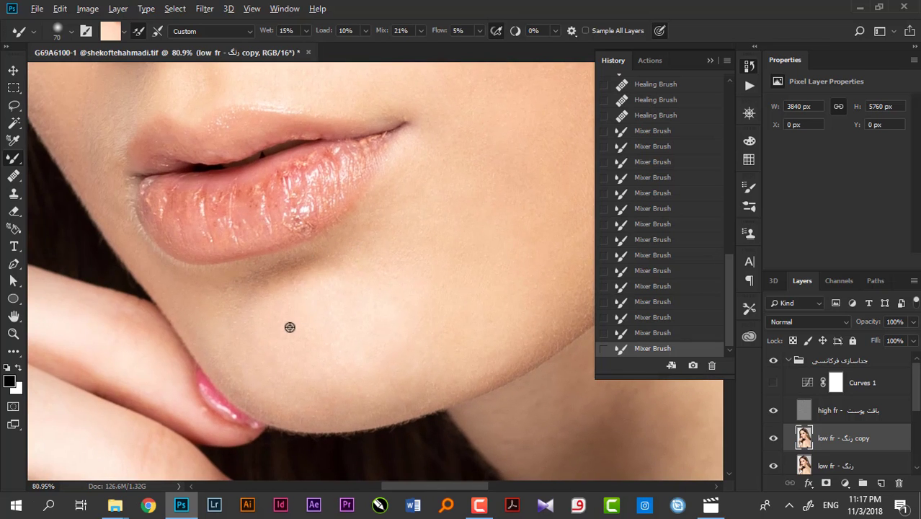
{"action": "left_click", "coordinate": [186, 285], "text": "alt"}
{"action": "left_click_drag", "start_coordinate": [189, 281], "coordinate": [332, 253]}
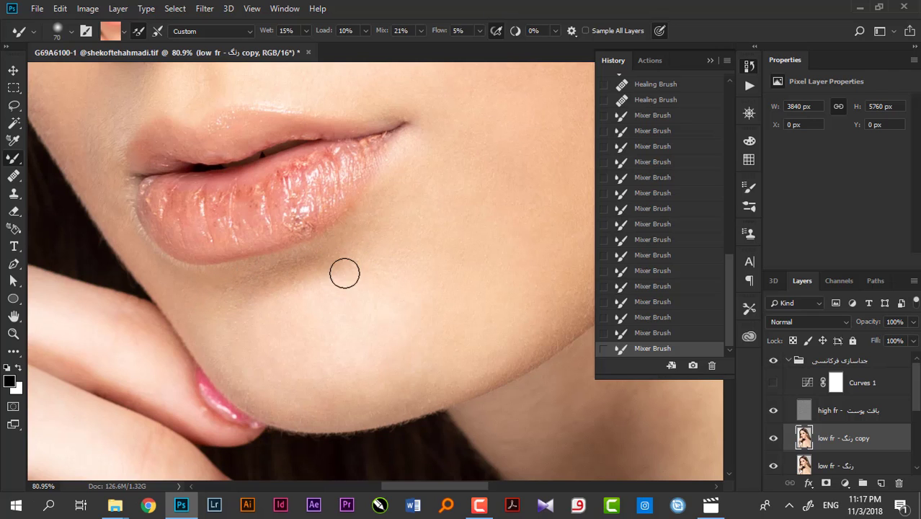
{"action": "left_click_drag", "start_coordinate": [344, 273], "coordinate": [316, 323]}
{"action": "left_click_drag", "start_coordinate": [382, 294], "coordinate": [317, 296]}
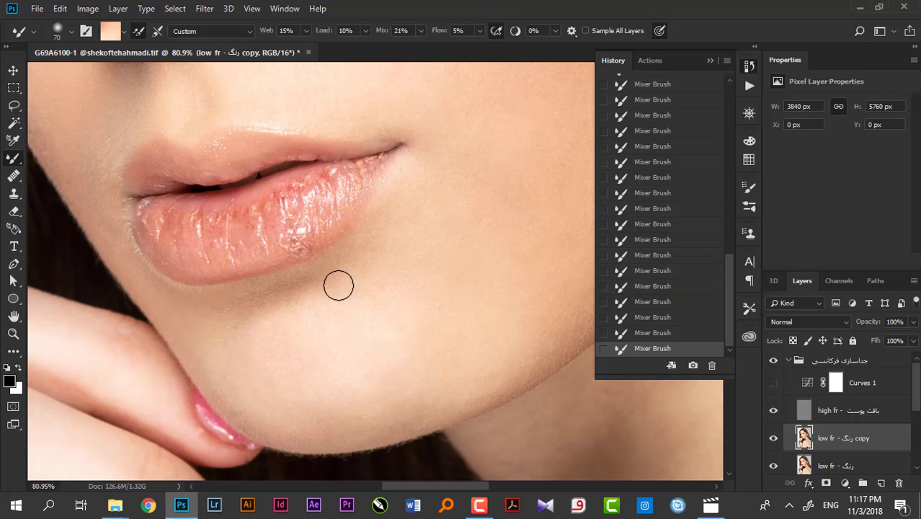
{"action": "left_click", "coordinate": [410, 239], "text": "alt"}
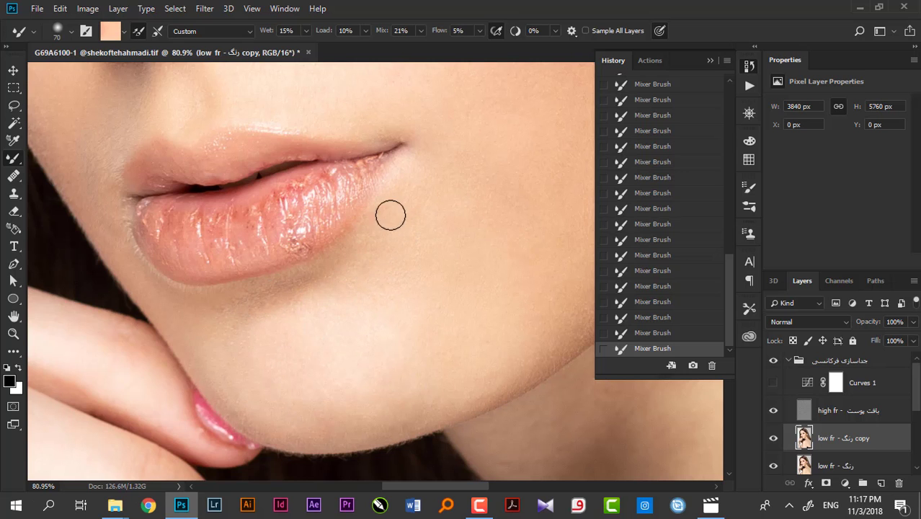
{"action": "scroll", "coordinate": [295, 317], "scroll_direction": "up", "scroll_amount": 5}
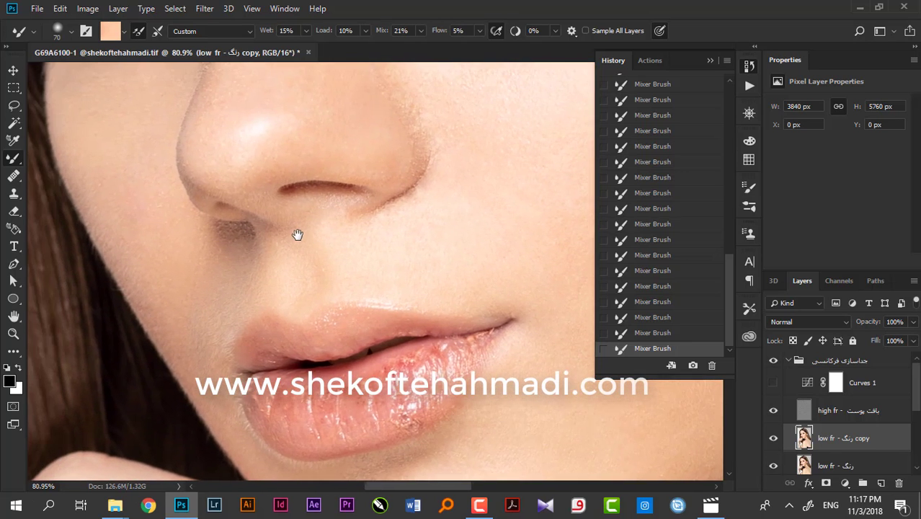
Sample deeper, jaw-side and lighter cheek tones beside the mouth and nose for blending
{"action": "left_click_drag", "start_coordinate": [239, 264], "coordinate": [257, 271]}
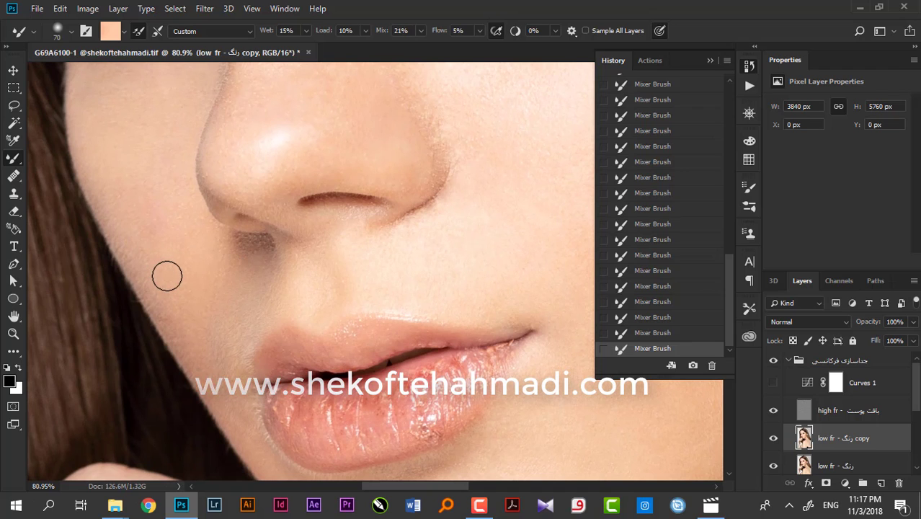
{"action": "left_click", "coordinate": [165, 257], "text": "alt"}
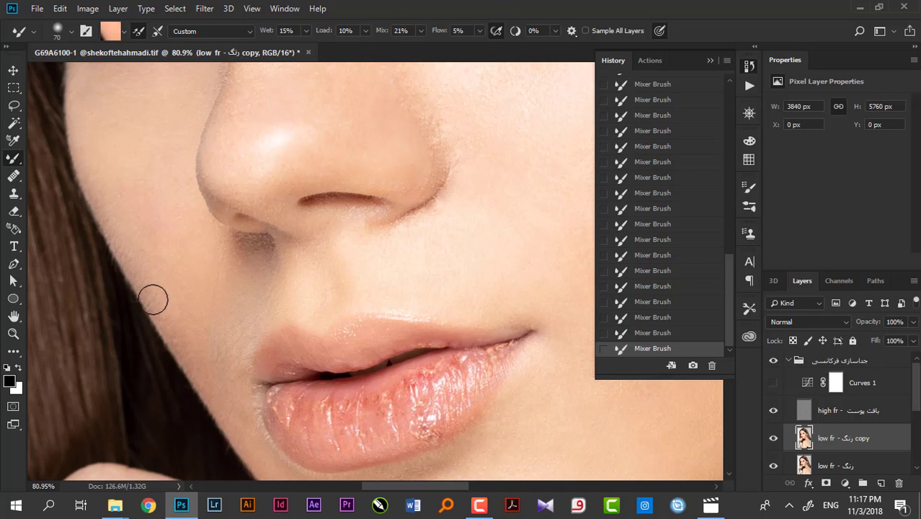
{"action": "left_click_drag", "start_coordinate": [163, 352], "coordinate": [207, 341]}
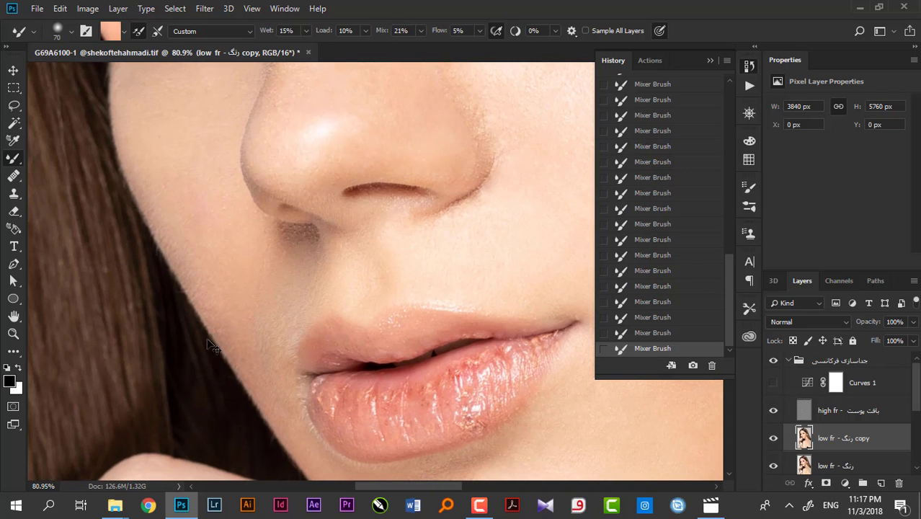
{"action": "left_click", "coordinate": [196, 286], "text": "alt"}
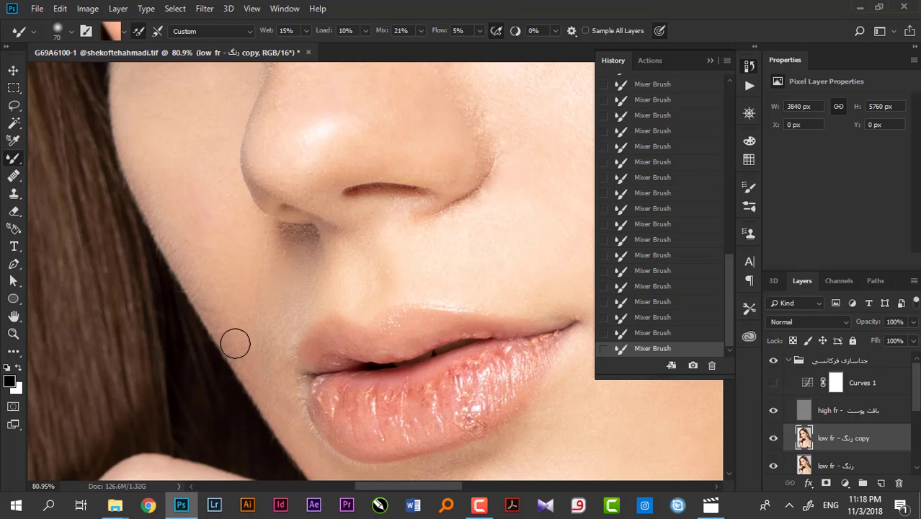
{"action": "scroll", "coordinate": [209, 339], "scroll_direction": "up", "scroll_amount": 3}
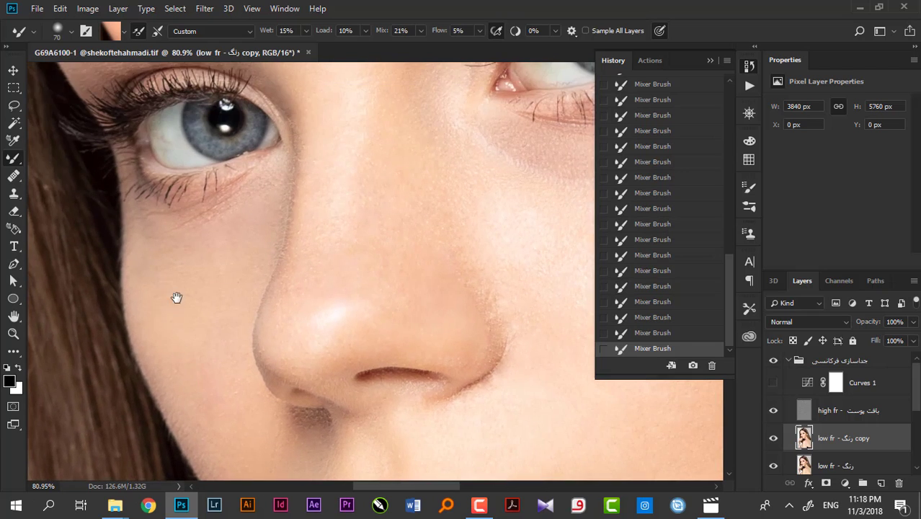
{"action": "left_click", "coordinate": [203, 361], "text": "alt"}
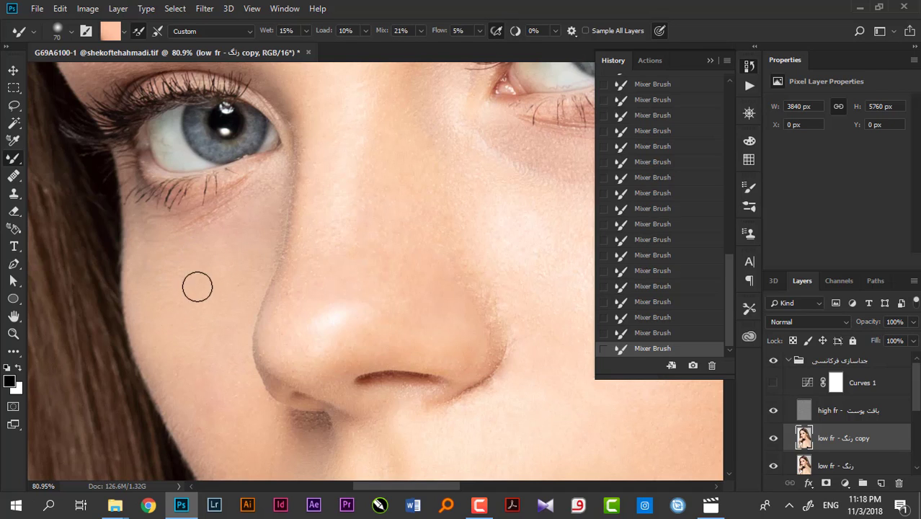
Move up to the forehead and sample light skin tones between the brows
{"action": "scroll", "coordinate": [284, 406], "scroll_direction": "up", "scroll_amount": 5}
{"action": "scroll", "coordinate": [307, 328], "scroll_direction": "up", "scroll_amount": 2}
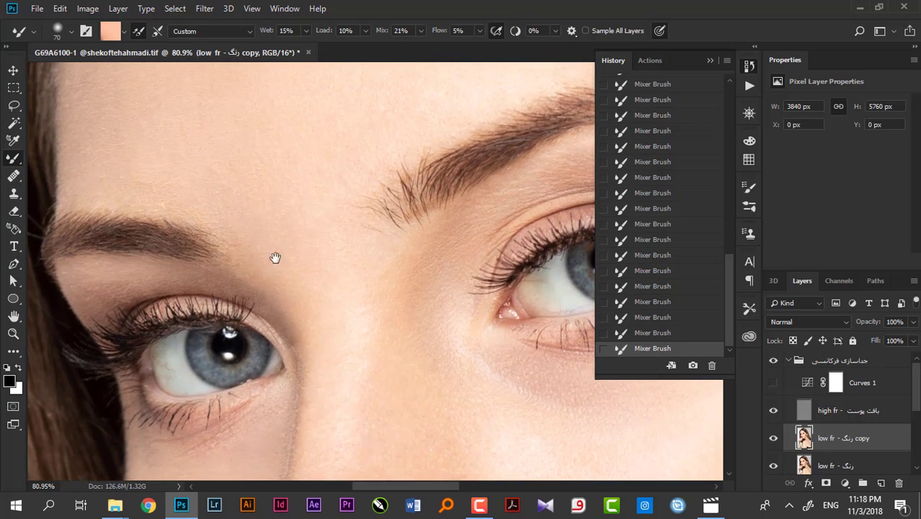
{"action": "scroll", "coordinate": [274, 238], "scroll_direction": "up", "scroll_amount": 2}
{"action": "scroll", "coordinate": [265, 209], "scroll_direction": "up", "scroll_amount": 1}
{"action": "left_click", "coordinate": [259, 198], "text": "alt"}
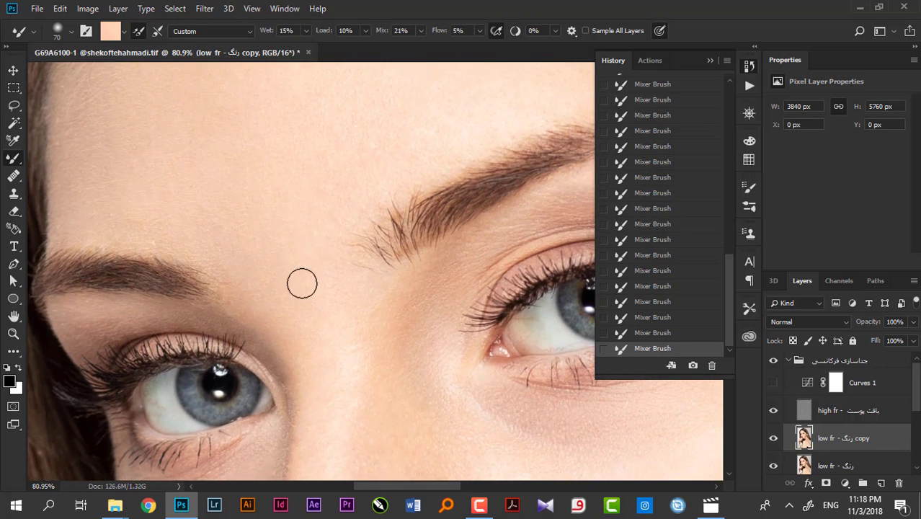
{"action": "left_click", "coordinate": [255, 263], "text": "alt"}
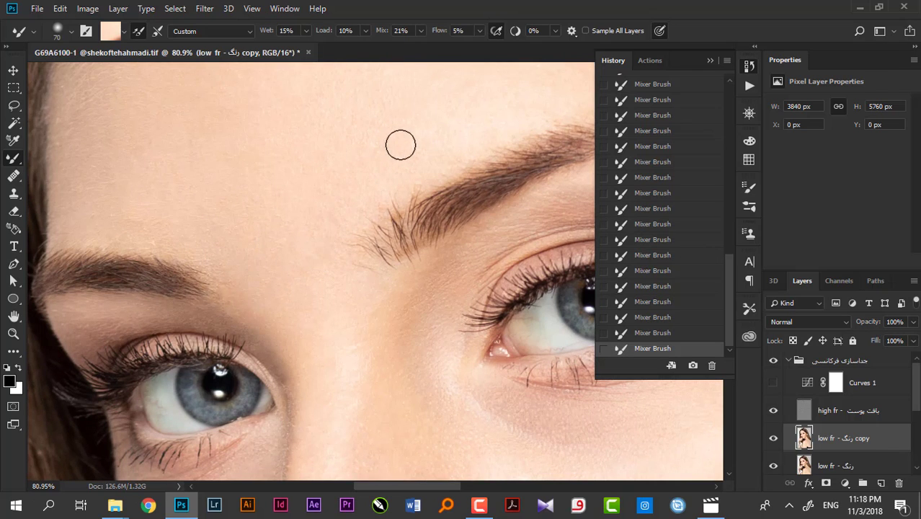
Sample a darker peach tone near the right eye and blend toward the under-eye area
{"action": "left_click_drag", "start_coordinate": [300, 220], "coordinate": [203, 265]}
{"action": "left_click_drag", "start_coordinate": [348, 234], "coordinate": [247, 217]}
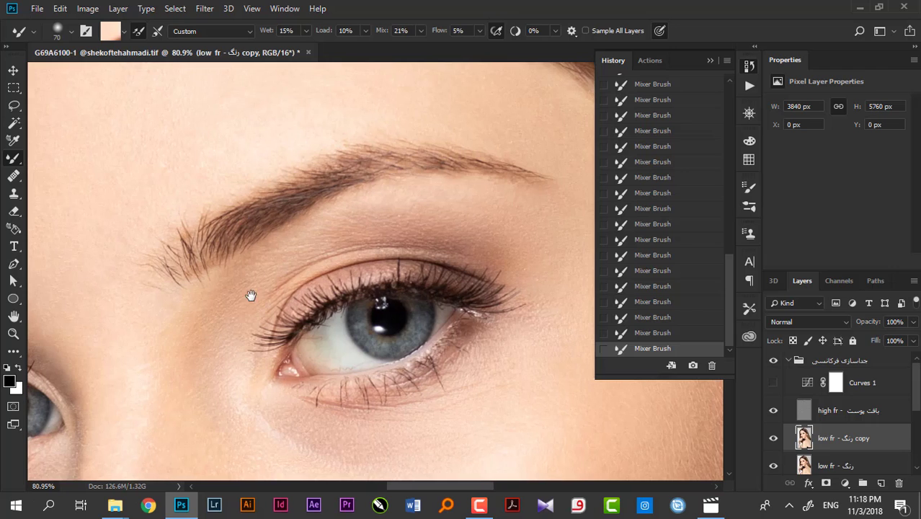
{"action": "left_click_drag", "start_coordinate": [250, 295], "coordinate": [249, 211]}
{"action": "left_click", "coordinate": [250, 208], "text": "alt"}
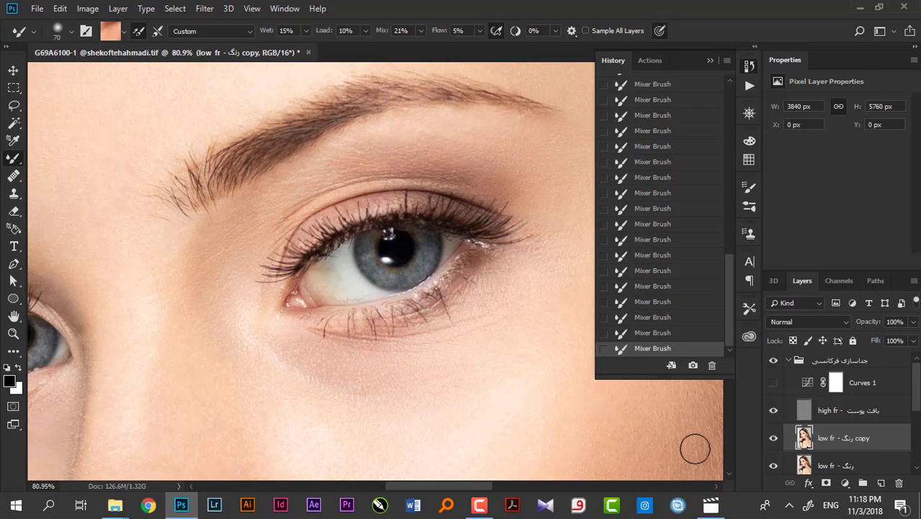
{"action": "left_click", "coordinate": [772, 439]}
{"action": "left_click", "coordinate": [772, 439]}
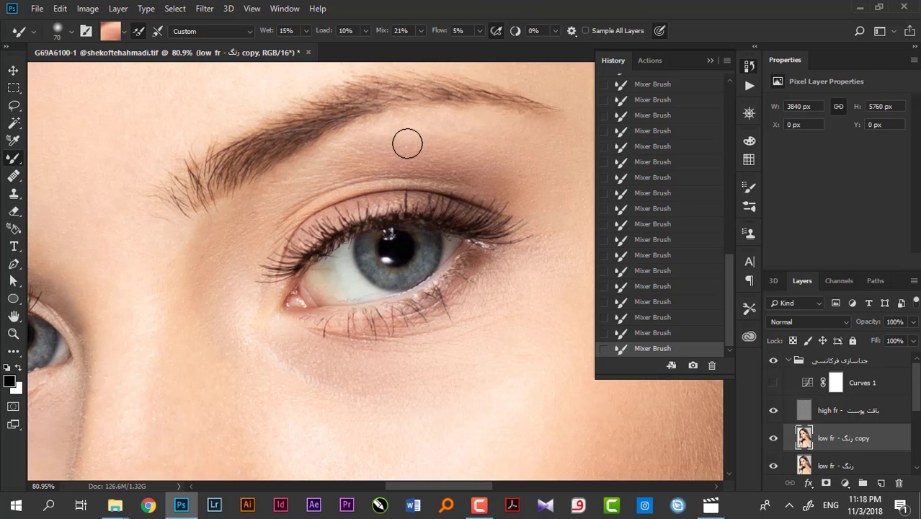
{"action": "left_click_drag", "start_coordinate": [251, 249], "coordinate": [222, 118]}
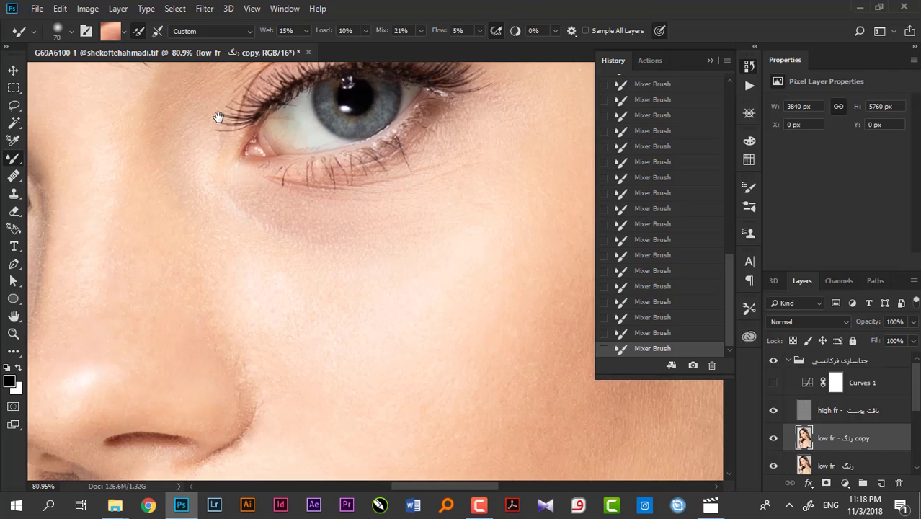
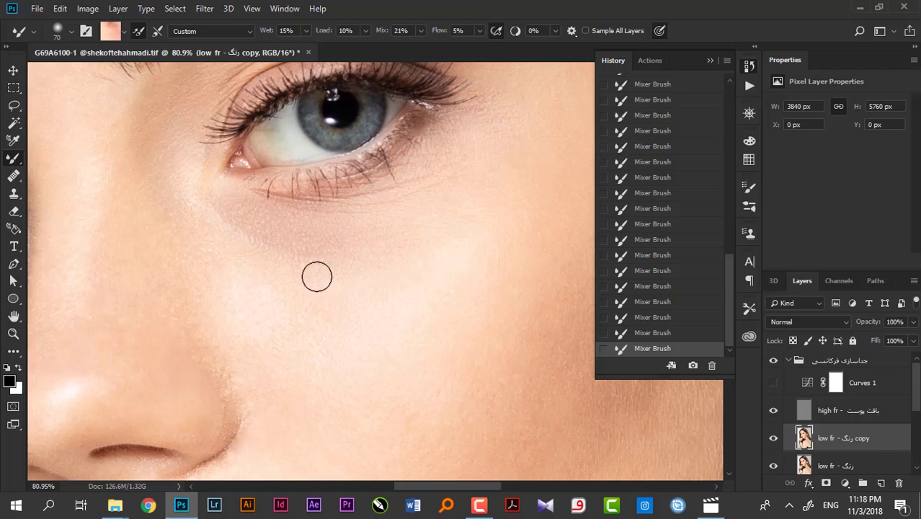
Frame the cheek, enlarge the Mixer Brush twice, and blend the cheek's skin tones on 'low fr copy'
{"action": "left_click_drag", "start_coordinate": [303, 310], "coordinate": [289, 312]}
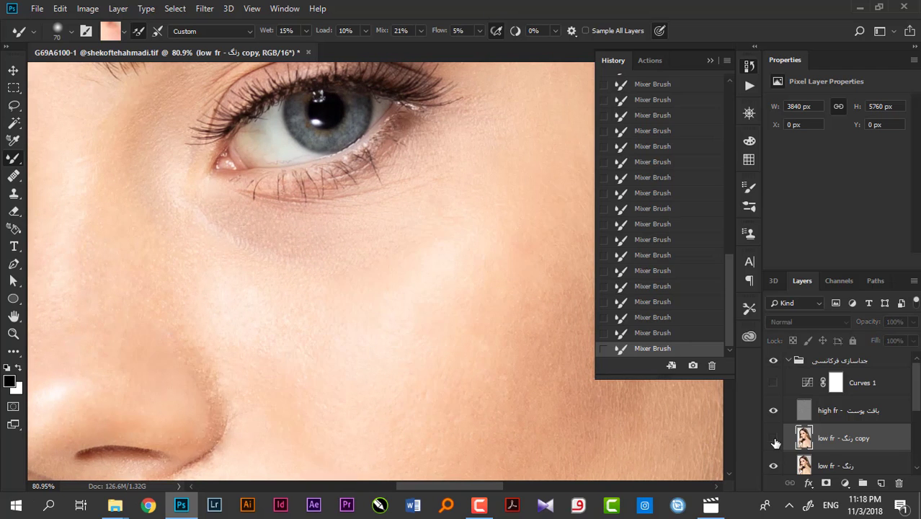
{"action": "left_click_drag", "start_coordinate": [333, 302], "coordinate": [333, 237]}
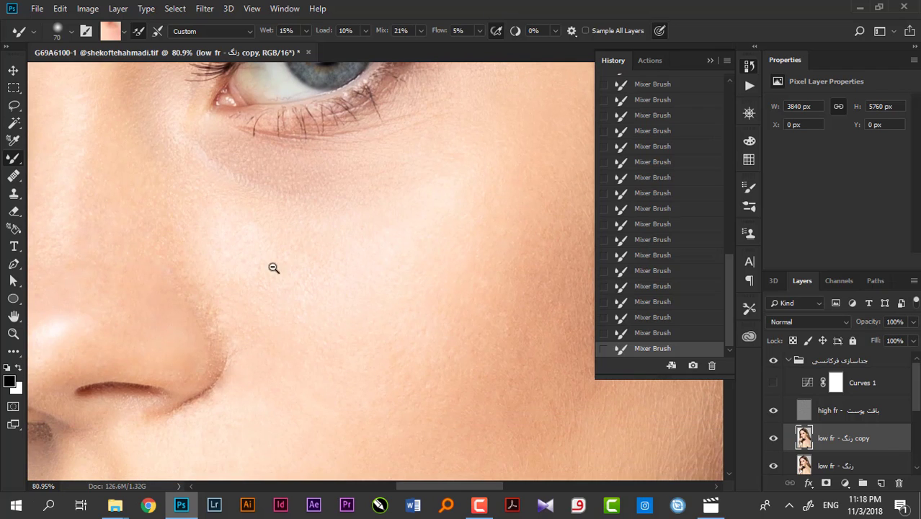
{"action": "left_click_drag", "start_coordinate": [273, 267], "coordinate": [239, 288]}
{"action": "mouse_move", "coordinate": [304, 338]}
{"action": "left_mouse_down"}
{"action": "mouse_move", "coordinate": [283, 353]}
{"action": "mouse_move", "coordinate": [261, 198]}
{"action": "left_mouse_up"}
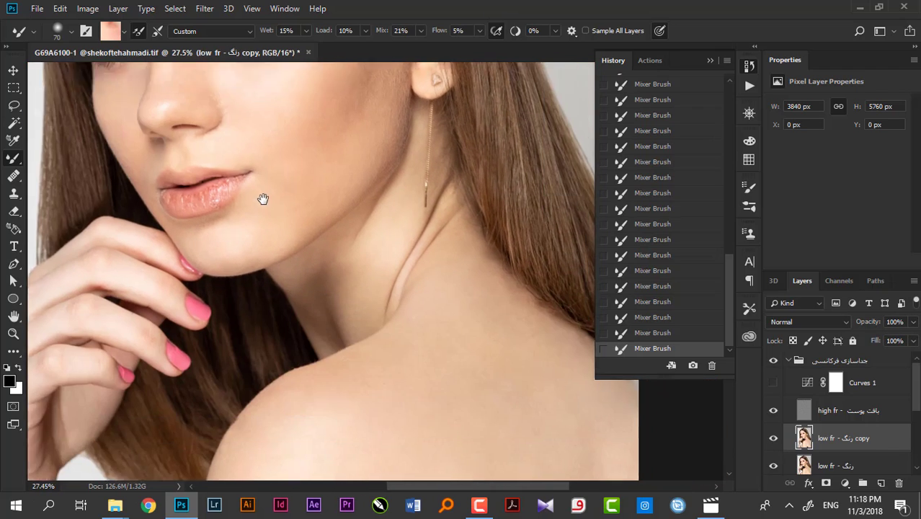
{"action": "scroll", "coordinate": [261, 198], "scroll_direction": "down", "scroll_amount": 1}
{"action": "scroll", "coordinate": [339, 128], "scroll_direction": "up", "scroll_amount": 3}
{"action": "mouse_move", "coordinate": [310, 180]}
{"action": "left_mouse_down"}
{"action": "mouse_move", "coordinate": [368, 191]}
{"action": "mouse_move", "coordinate": [354, 197]}
{"action": "mouse_move", "coordinate": [347, 226]}
{"action": "left_mouse_up"}
{"action": "key", "text": "bracketright"}
{"action": "key", "text": "bracketright"}
{"action": "key", "text": "bracketright"}
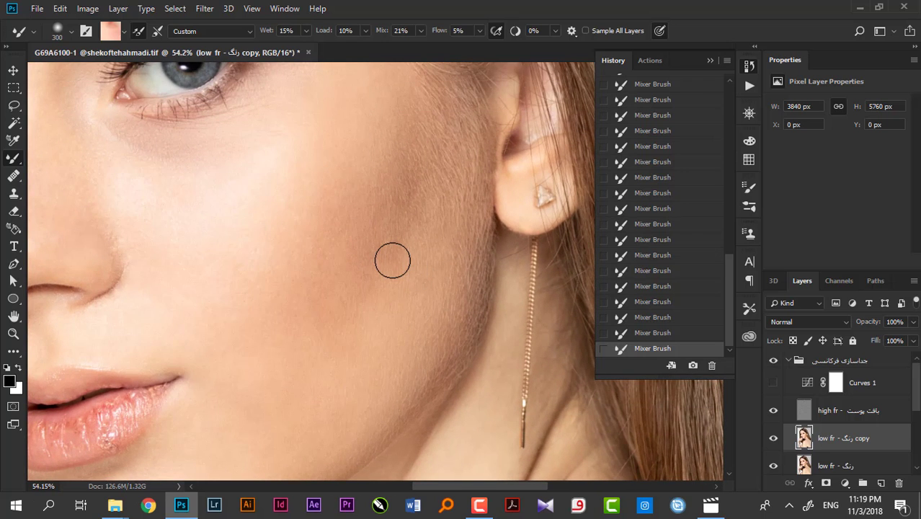
{"action": "key", "text": "bracketright"}
{"action": "key", "text": "bracketright"}
{"action": "key", "text": "bracketright"}
{"action": "left_click", "coordinate": [383, 216]}
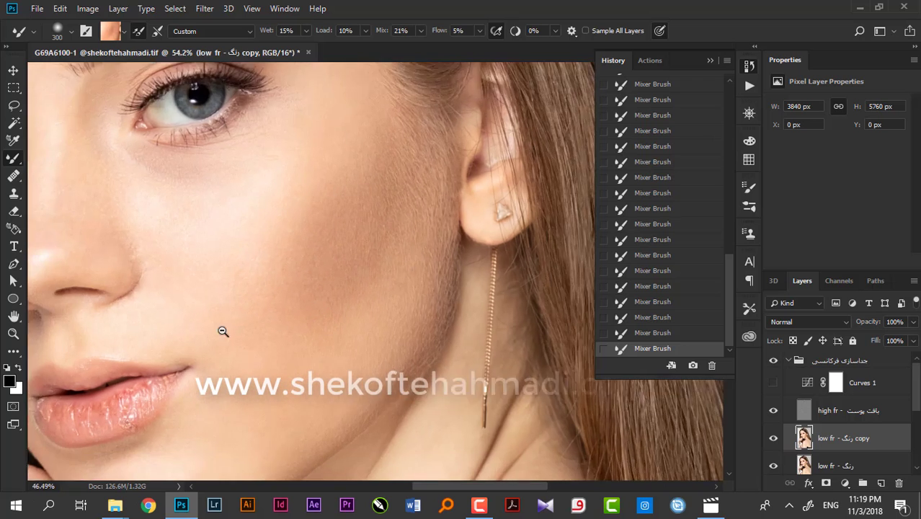
{"action": "scroll", "coordinate": [341, 310], "scroll_direction": "down", "scroll_amount": 5}
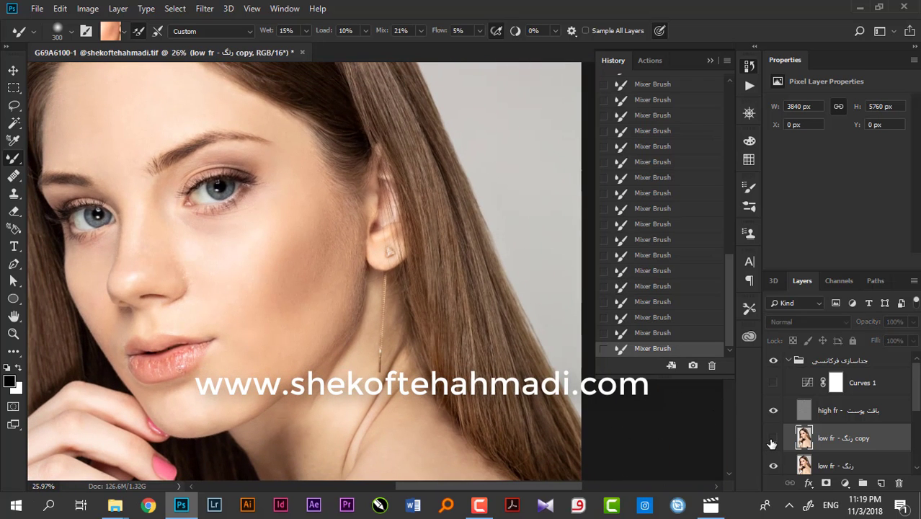
{"action": "left_click", "coordinate": [772, 441]}
{"action": "left_click", "coordinate": [773, 441]}
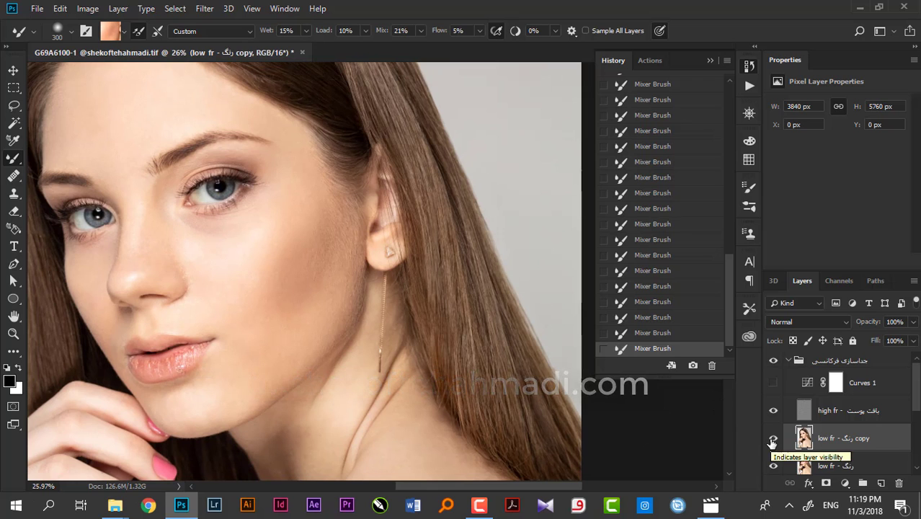
{"action": "left_click", "coordinate": [772, 441]}
{"action": "left_click", "coordinate": [772, 442]}
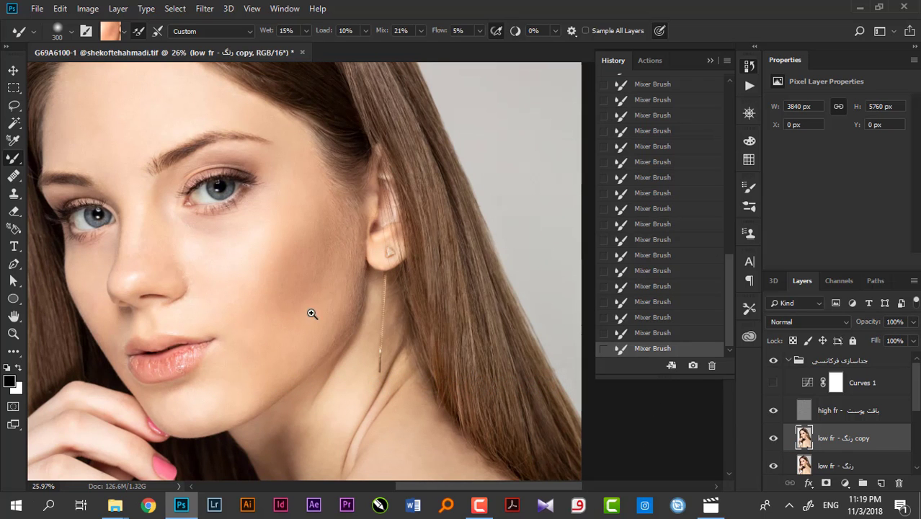
{"action": "scroll", "coordinate": [237, 310], "scroll_direction": "down", "scroll_amount": 2}
{"action": "scroll", "coordinate": [197, 328], "scroll_direction": "up", "scroll_amount": 2}
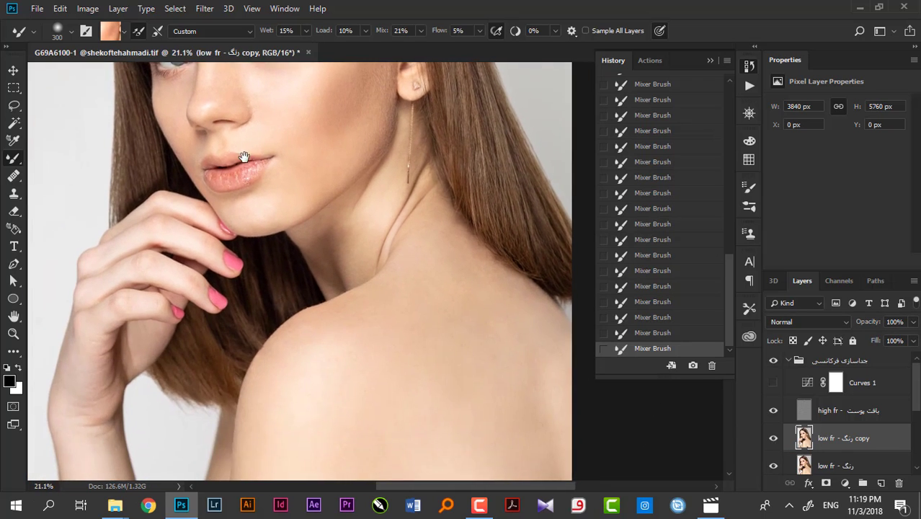
{"action": "scroll", "coordinate": [403, 246], "scroll_direction": "up", "scroll_amount": 2}
{"action": "left_click_drag", "start_coordinate": [461, 201], "coordinate": [350, 251]}
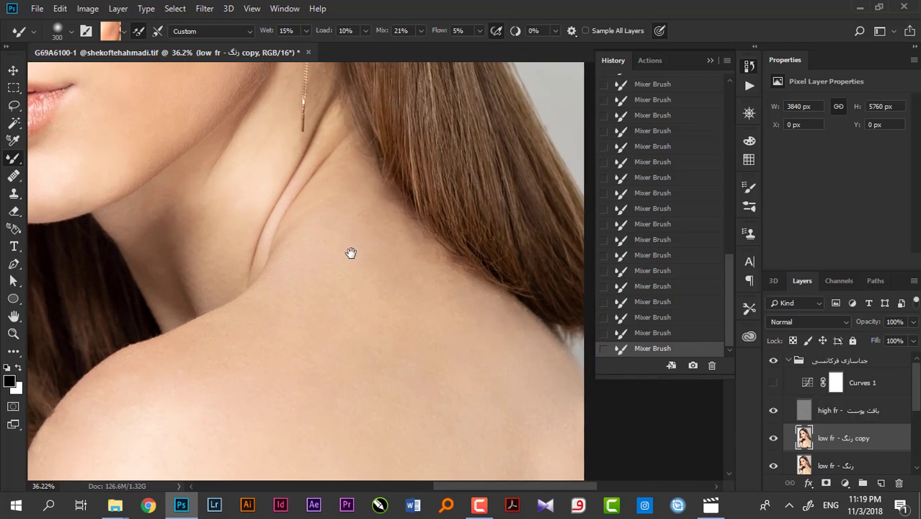
{"action": "scroll", "coordinate": [412, 233], "scroll_direction": "up", "scroll_amount": 2}
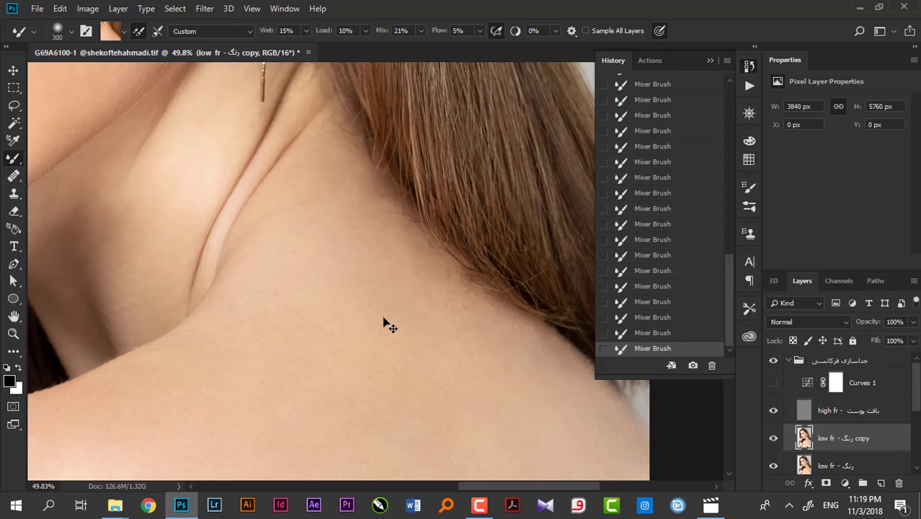
Shrink the Mixer Brush to 200, compare the neck, and load lighter and darker skin tones
{"action": "key", "text": "bracketleft"}
{"action": "key", "text": "bracketleft"}
{"action": "key", "text": "bracketleft"}
{"action": "key", "text": "bracketleft"}
{"action": "key", "text": "bracketleft"}
{"action": "left_click", "coordinate": [774, 439]}
{"action": "left_click", "coordinate": [774, 439]}
{"action": "left_click", "coordinate": [320, 220], "text": "alt"}
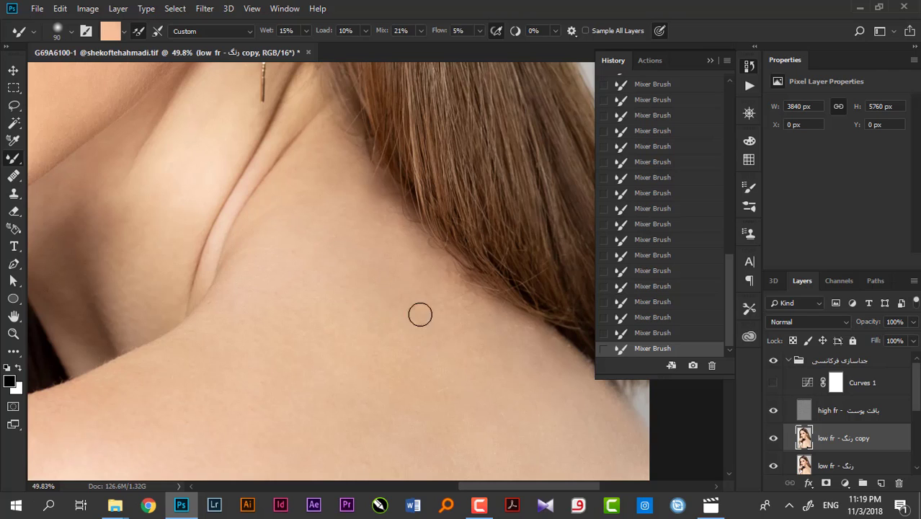
{"action": "left_click", "coordinate": [334, 205], "text": "alt"}
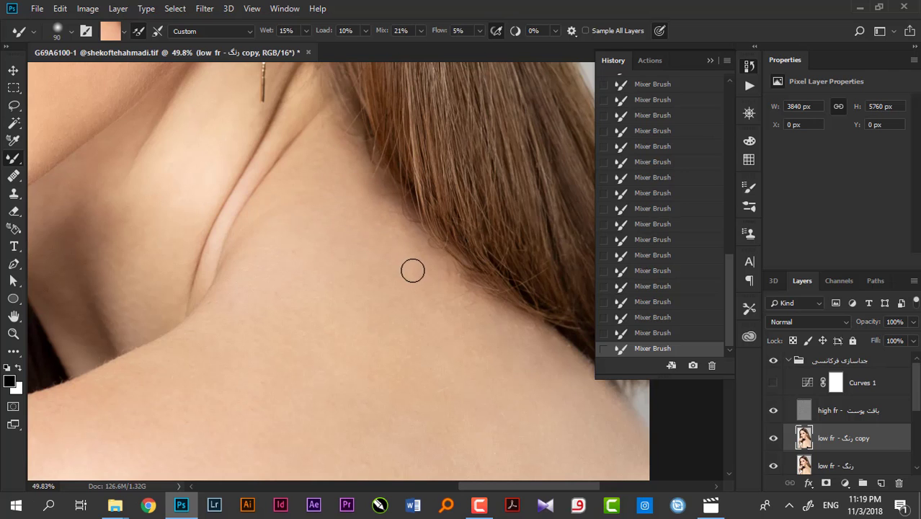
Move the view across the neck and onto the bare shoulder skin
{"action": "left_click_drag", "start_coordinate": [448, 314], "coordinate": [244, 184]}
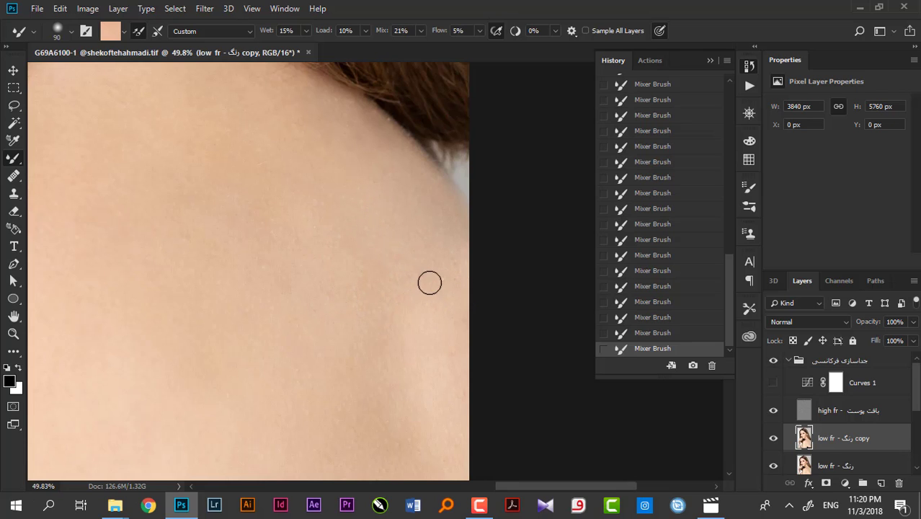
{"action": "left_click_drag", "start_coordinate": [175, 206], "coordinate": [188, 154]}
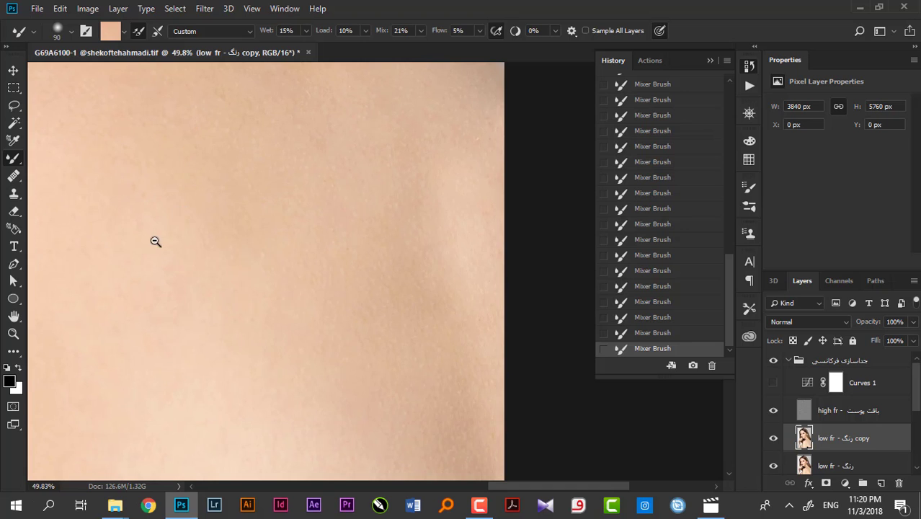
{"action": "scroll", "coordinate": [148, 256], "scroll_direction": "down", "scroll_amount": 1}
{"action": "scroll", "coordinate": [216, 238], "scroll_direction": "down", "scroll_amount": 1}
{"action": "scroll", "coordinate": [180, 198], "scroll_direction": "down", "scroll_amount": 1}
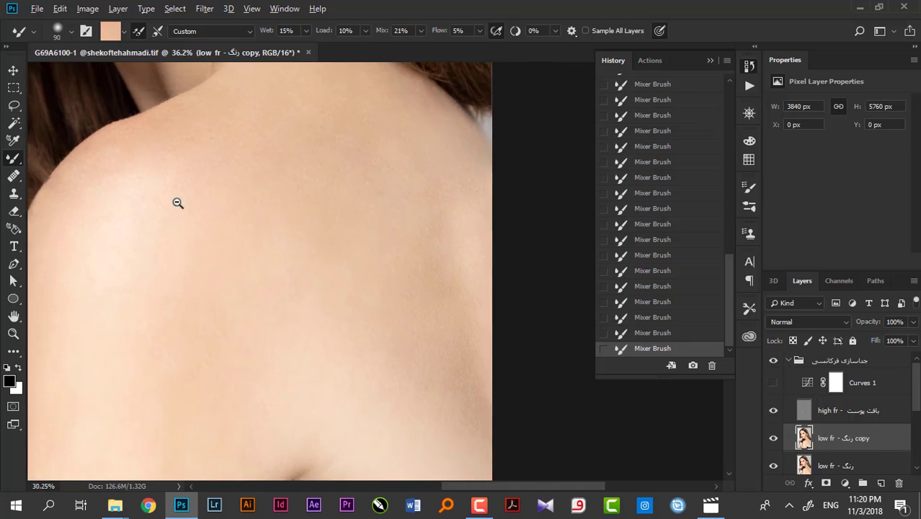
{"action": "scroll", "coordinate": [177, 203], "scroll_direction": "down", "scroll_amount": 1}
{"action": "scroll", "coordinate": [202, 166], "scroll_direction": "down", "scroll_amount": 1}
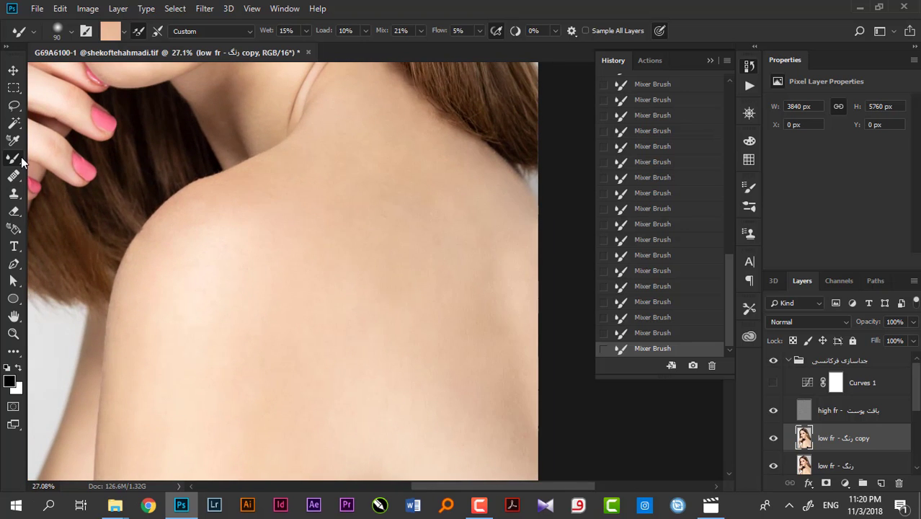
Lasso a patch of shoulder skin, apply a Gaussian Blur to it, and deselect
{"action": "left_click", "coordinate": [13, 105]}
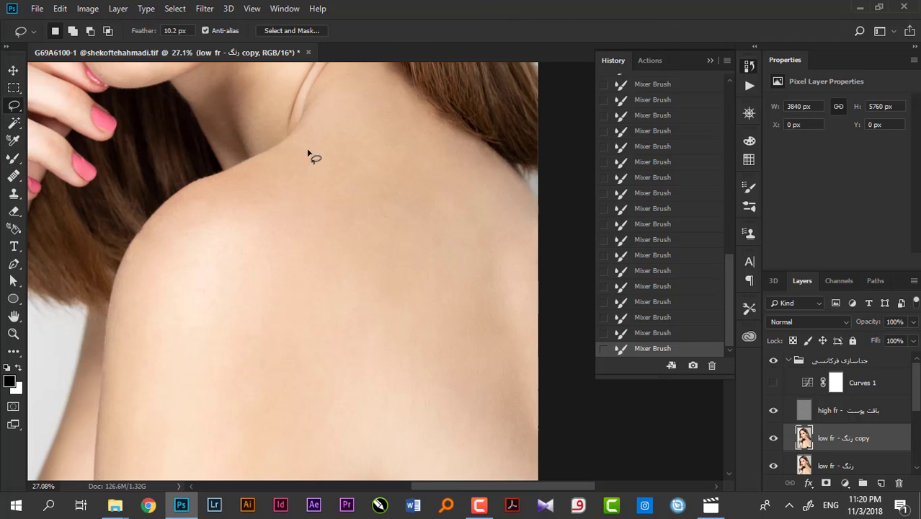
{"action": "left_click_drag", "start_coordinate": [293, 159], "coordinate": [229, 184]}
{"action": "mouse_move", "coordinate": [238, 222]}
{"action": "left_mouse_down"}
{"action": "mouse_move", "coordinate": [313, 161]}
{"action": "mouse_move", "coordinate": [309, 149]}
{"action": "left_mouse_up"}
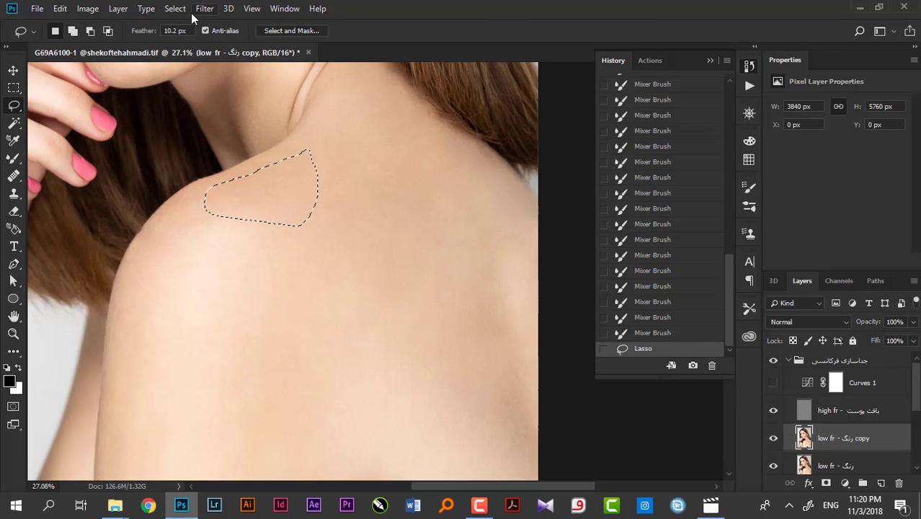
{"action": "key", "text": "ctrl+alt+f"}
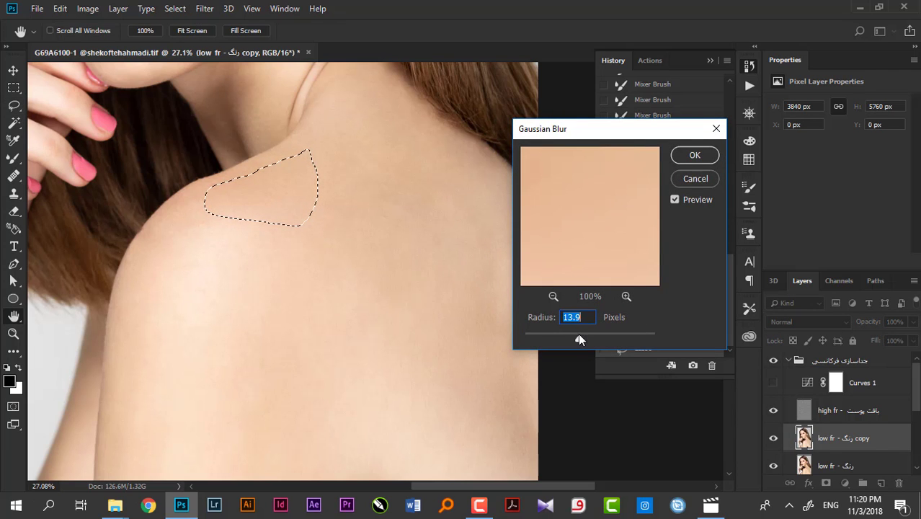
{"action": "left_click", "coordinate": [695, 155]}
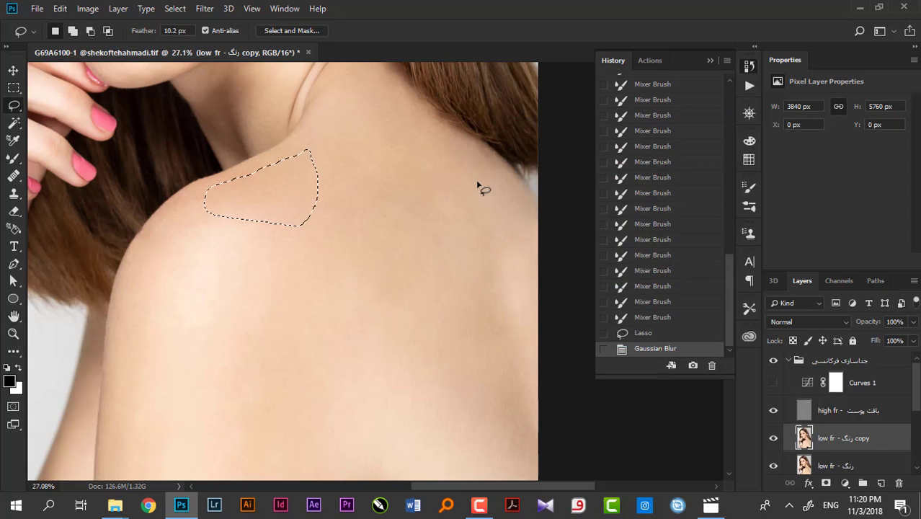
{"action": "key", "text": "ctrl+d"}
{"action": "left_click_drag", "start_coordinate": [285, 260], "coordinate": [296, 181]}
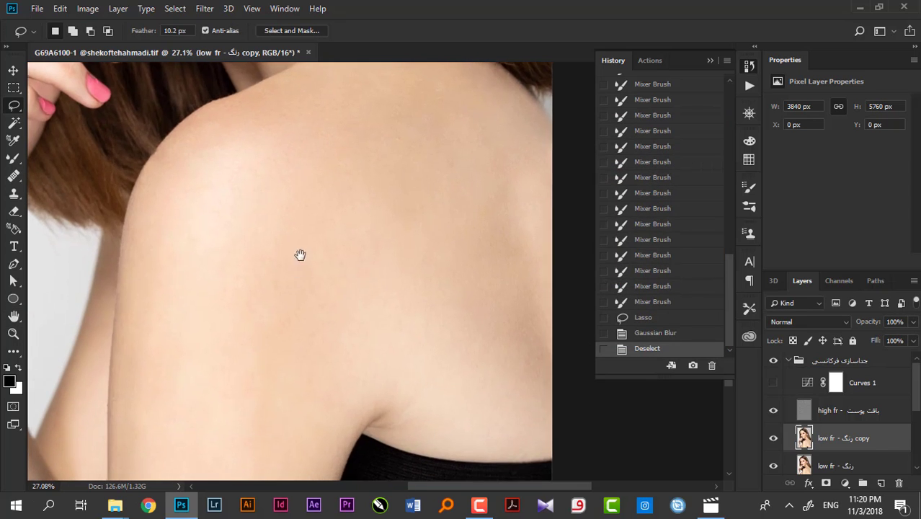
{"action": "left_click_drag", "start_coordinate": [419, 202], "coordinate": [439, 206]}
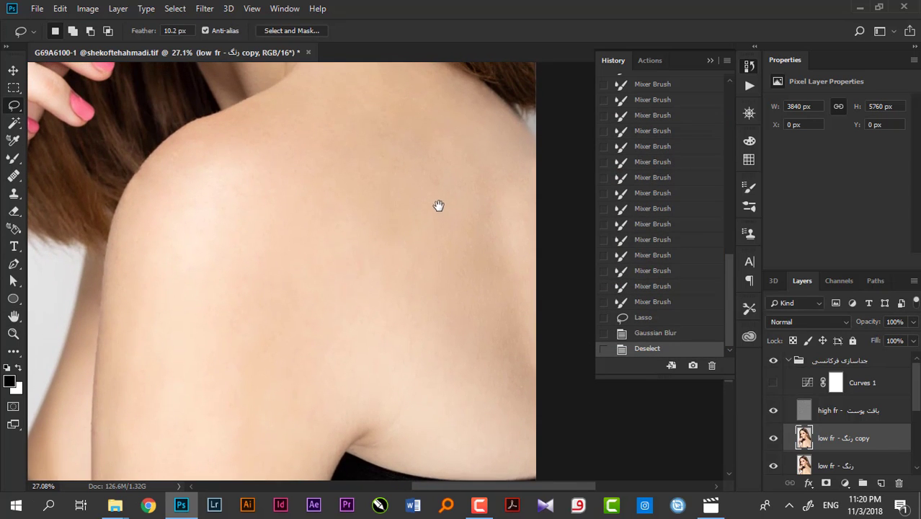
{"action": "left_click", "coordinate": [774, 439]}
{"action": "left_click", "coordinate": [773, 441]}
{"action": "left_click", "coordinate": [774, 441]}
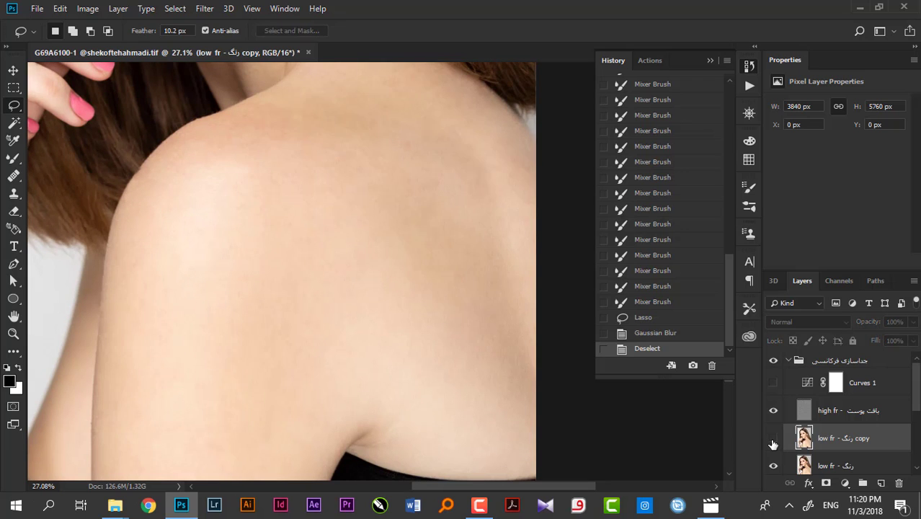
{"action": "left_click", "coordinate": [773, 442]}
{"action": "left_click", "coordinate": [774, 440]}
{"action": "left_click", "coordinate": [773, 440]}
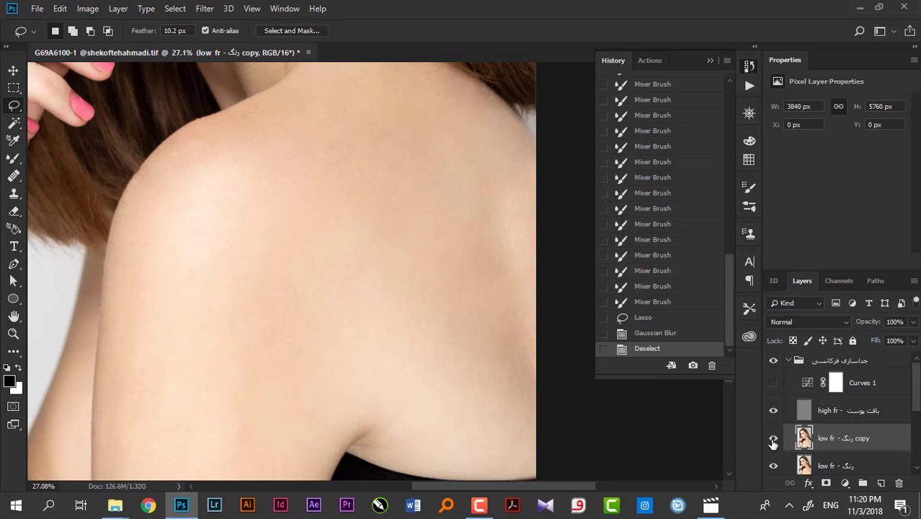
{"action": "mouse_move", "coordinate": [299, 408]}
{"action": "left_mouse_down"}
{"action": "mouse_move", "coordinate": [417, 249]}
{"action": "mouse_move", "coordinate": [523, 283]}
{"action": "mouse_move", "coordinate": [719, 396]}
{"action": "left_mouse_up"}
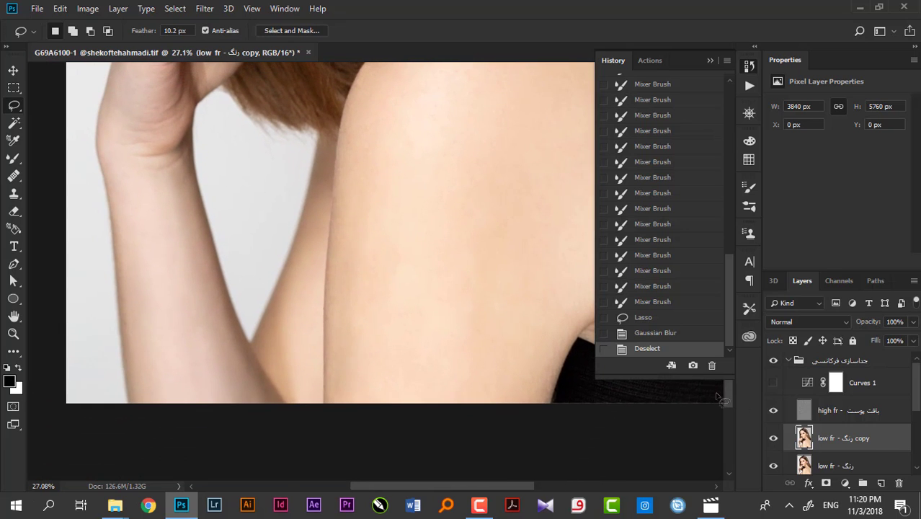
{"action": "left_click", "coordinate": [774, 439]}
{"action": "left_click", "coordinate": [775, 440]}
{"action": "left_click", "coordinate": [776, 441]}
{"action": "left_click_drag", "start_coordinate": [366, 238], "coordinate": [366, 370]}
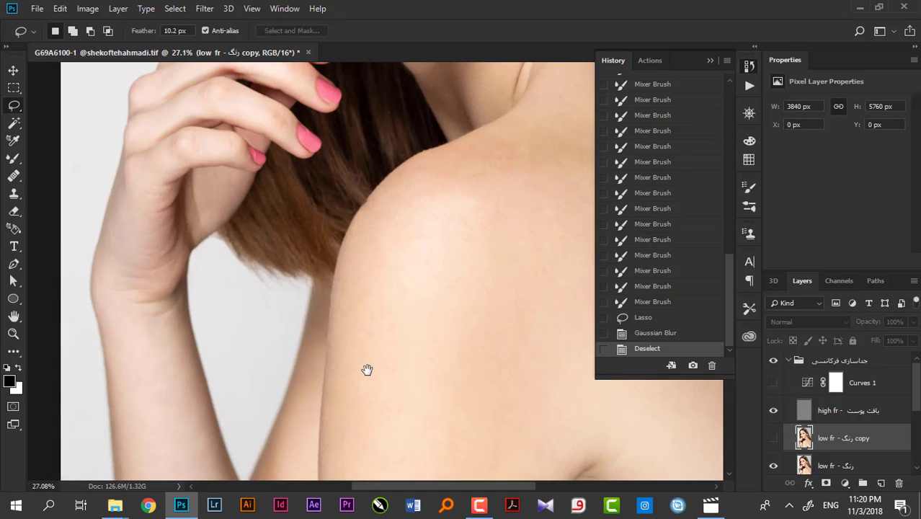
{"action": "left_click_drag", "start_coordinate": [303, 274], "coordinate": [354, 345]}
{"action": "left_click_drag", "start_coordinate": [354, 217], "coordinate": [354, 350]}
{"action": "left_click_drag", "start_coordinate": [365, 130], "coordinate": [363, 346]}
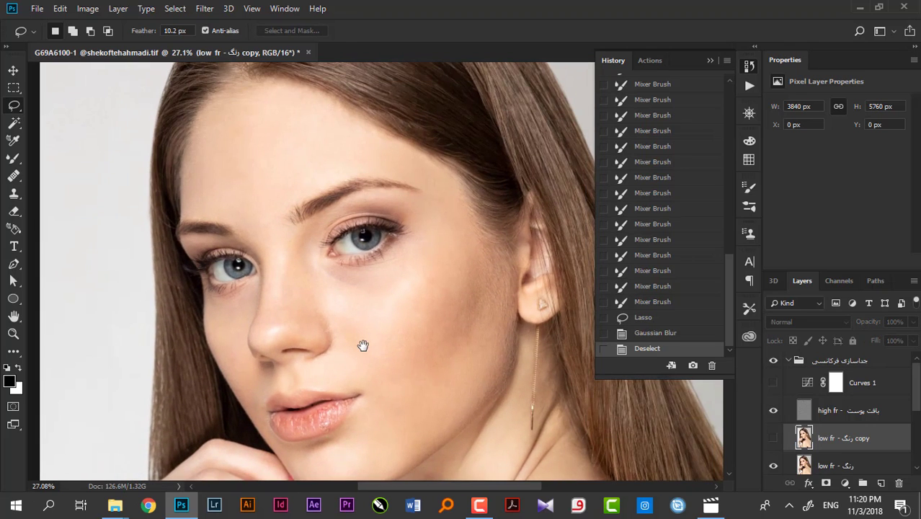
{"action": "left_click", "coordinate": [772, 440]}
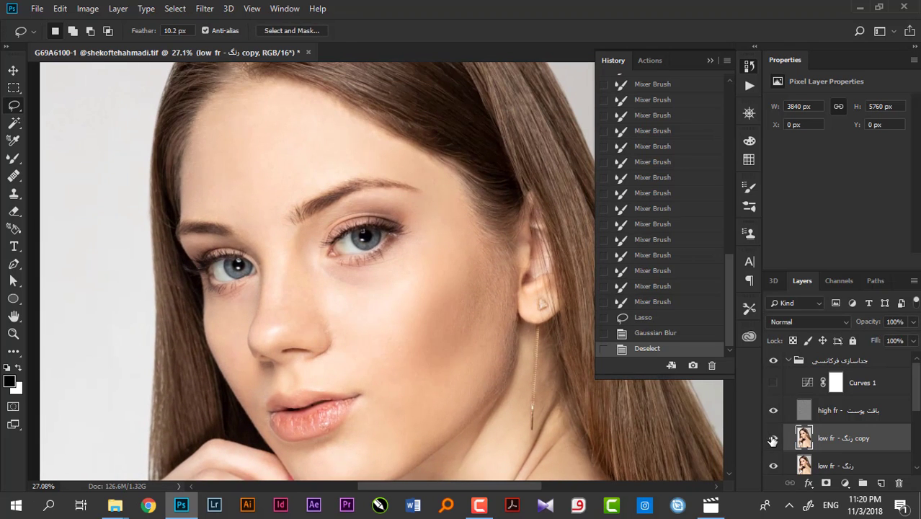
{"action": "left_click", "coordinate": [773, 440]}
{"action": "left_click", "coordinate": [773, 440]}
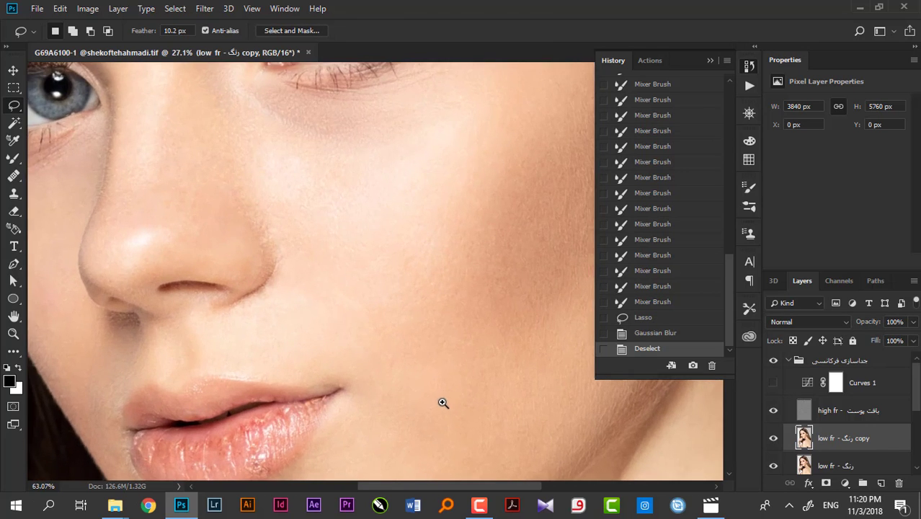
{"action": "left_click_drag", "start_coordinate": [406, 407], "coordinate": [700, 413]}
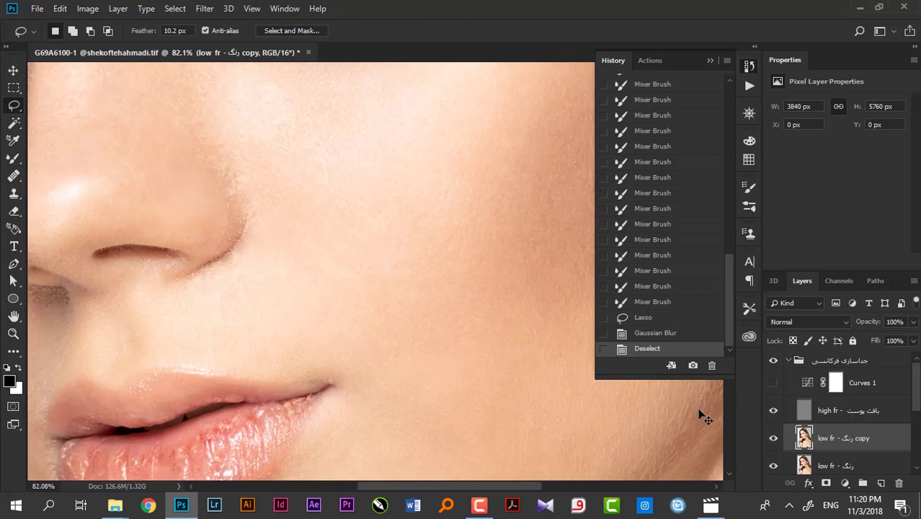
Select the frequency-separation group and collapse it in the Layers panel
{"action": "left_click", "coordinate": [786, 362]}
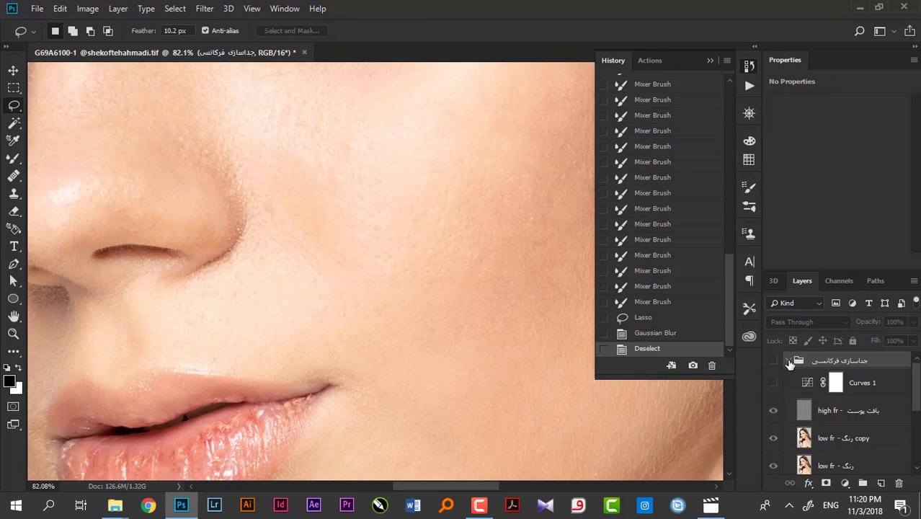
{"action": "left_click", "coordinate": [788, 361]}
{"action": "left_click_drag", "start_coordinate": [366, 325], "coordinate": [296, 359]}
{"action": "left_click", "coordinate": [790, 361]}
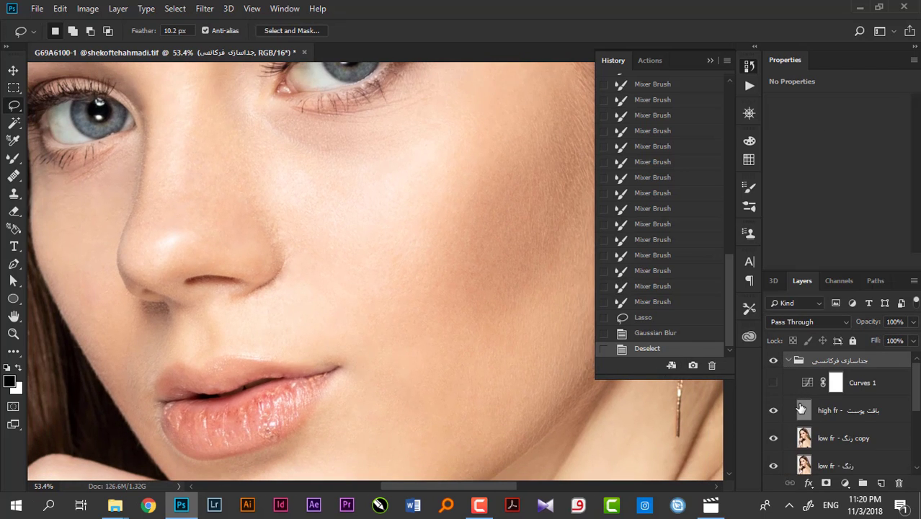
{"action": "left_click", "coordinate": [788, 361]}
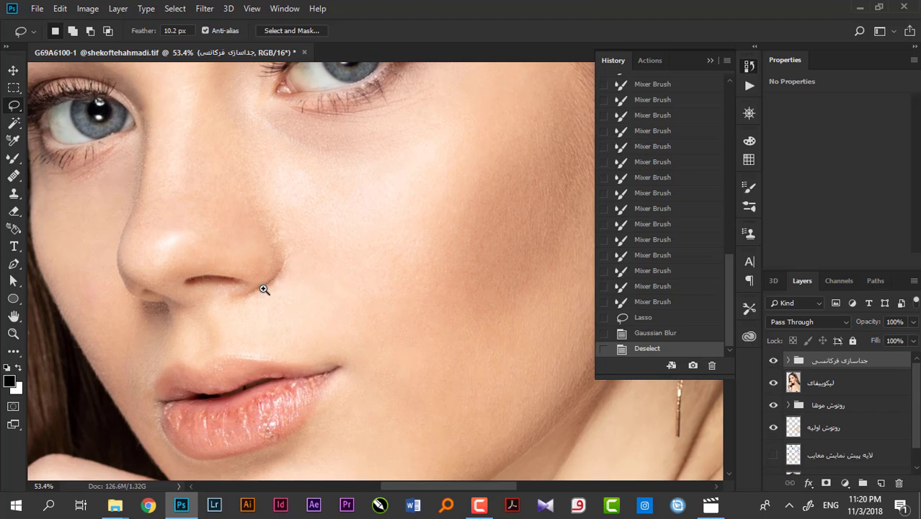
{"action": "scroll", "coordinate": [245, 306], "scroll_direction": "down", "scroll_amount": 2}
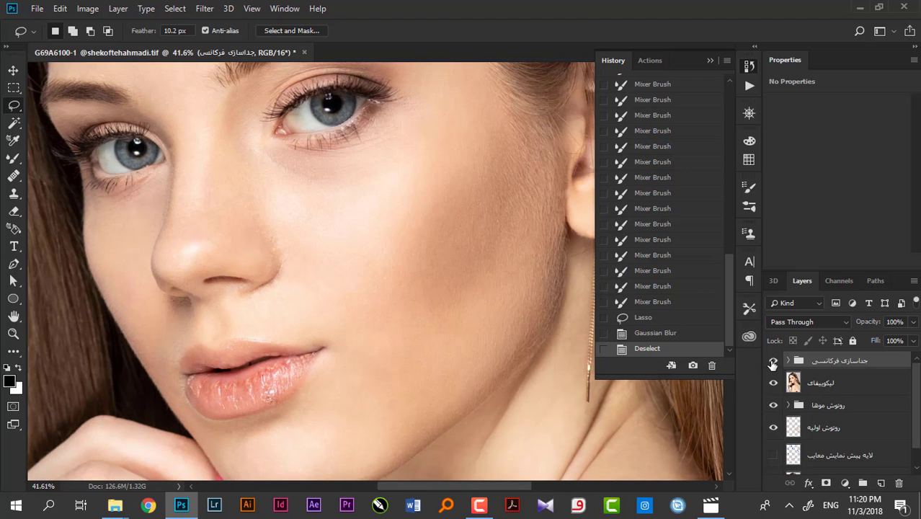
Toggle the frequency-separation group's visibility repeatedly to compare the face before and after
{"action": "left_click", "coordinate": [773, 362]}
{"action": "left_click", "coordinate": [773, 362]}
{"action": "left_click", "coordinate": [772, 362]}
{"action": "left_click", "coordinate": [773, 362]}
{"action": "left_click", "coordinate": [773, 364]}
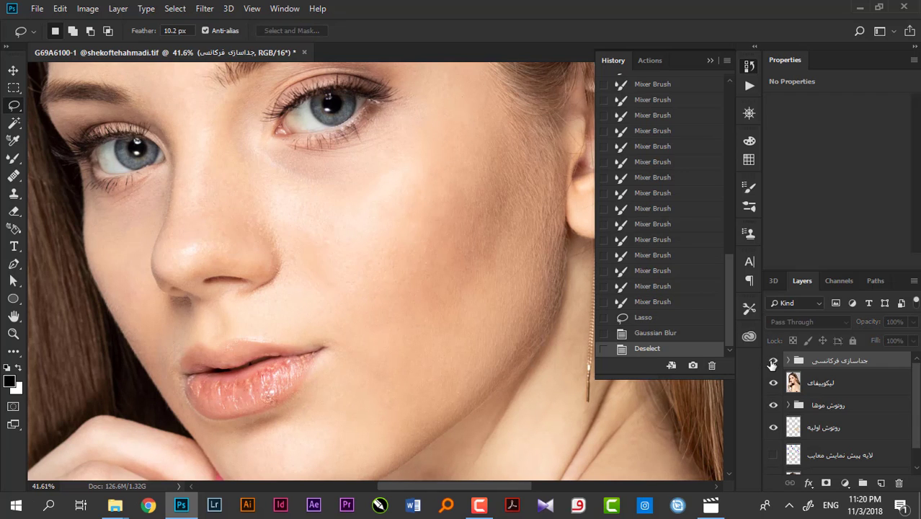
{"action": "left_click", "coordinate": [773, 363]}
{"action": "left_click_drag", "start_coordinate": [431, 248], "coordinate": [416, 393]}
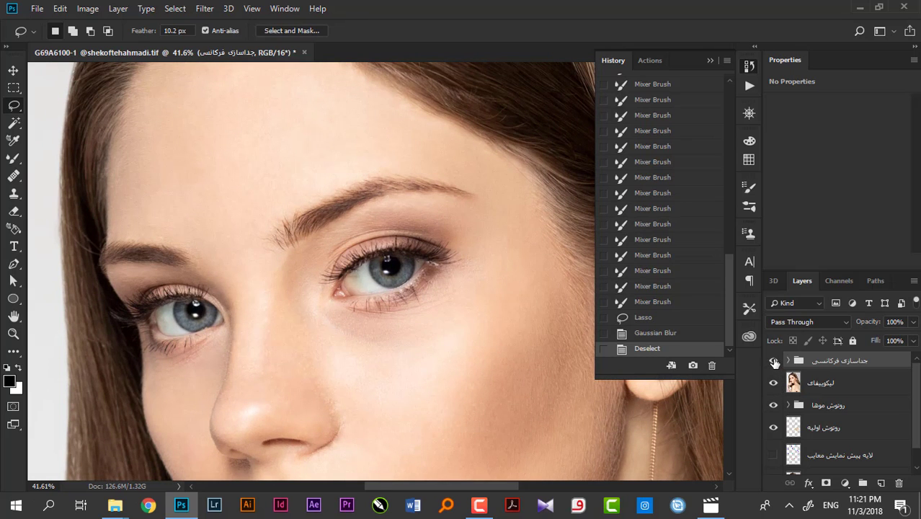
{"action": "left_click", "coordinate": [775, 362]}
{"action": "left_click", "coordinate": [774, 362]}
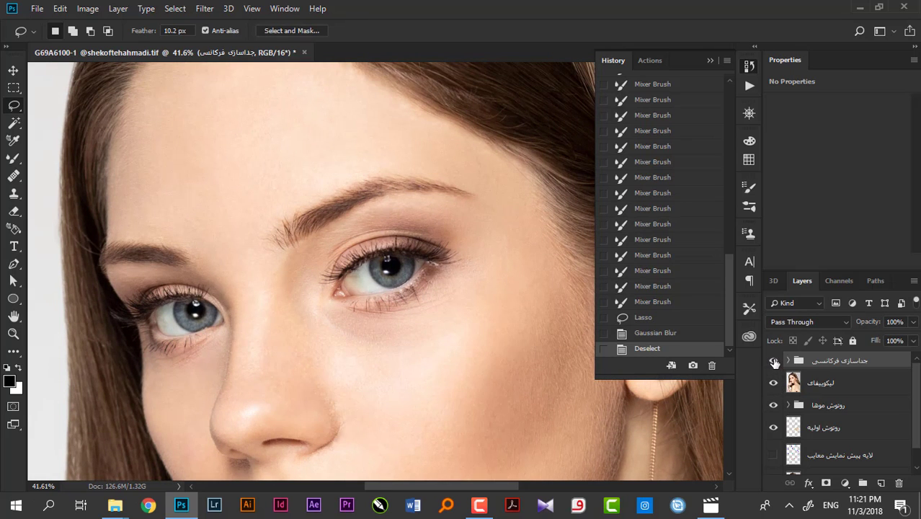